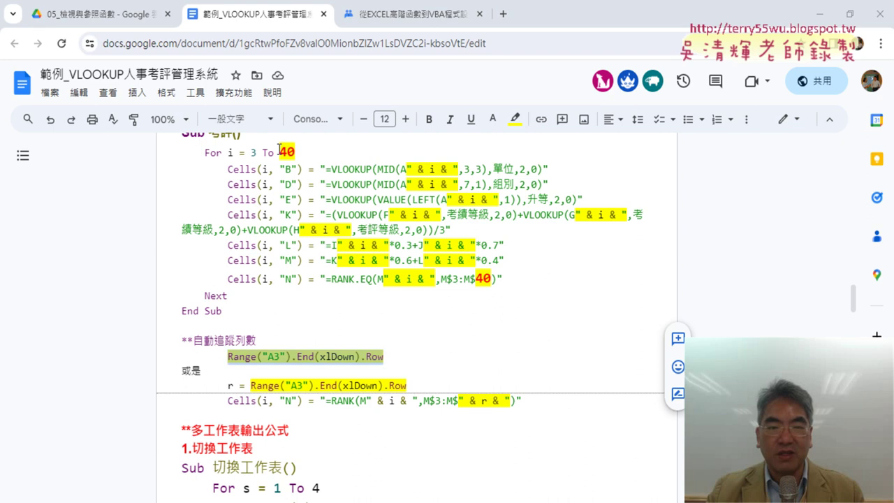
Leave the Google Docs notes and switch to the VBA editor showing Module1's 清除 and 考評 macros.
left_click(280, 152)
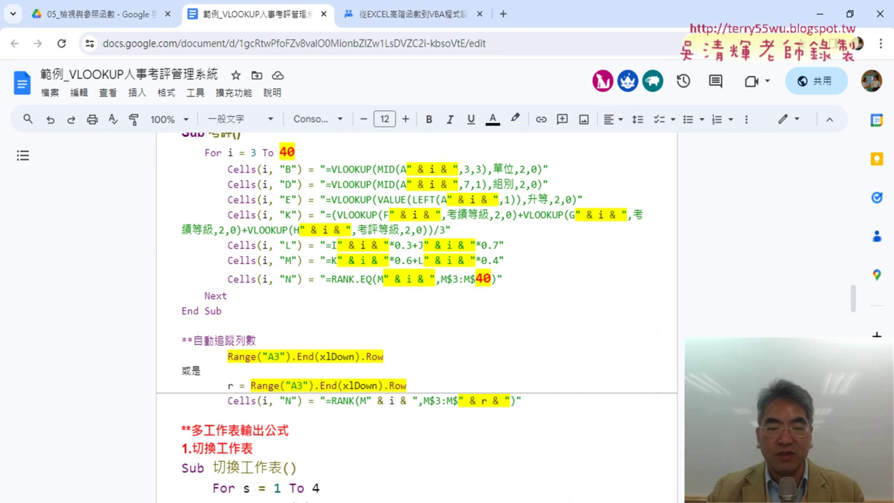
key("alt+Tab")
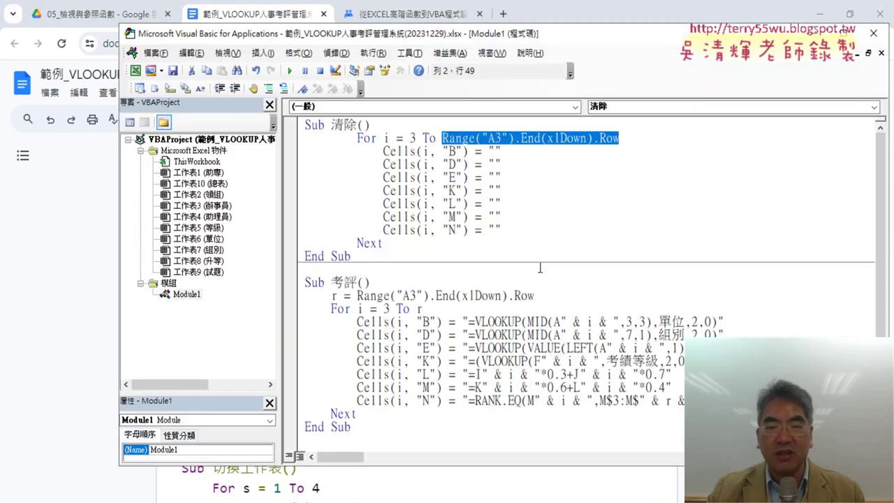
Highlight the Range("A3").End(xlDown).Row last-row expression in the 清除 loop and the r assignment line.
left_click(501, 190)
left_click_drag(440, 137, 630, 139)
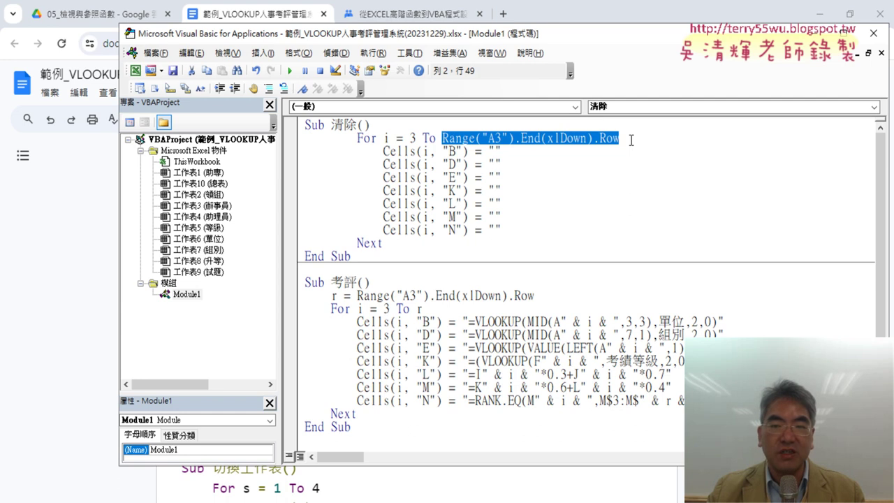
mouse_move(534, 295)
left_mouse_down()
mouse_move(356, 295)
mouse_move(541, 299)
mouse_move(362, 290)
left_mouse_up()
left_click(550, 299)
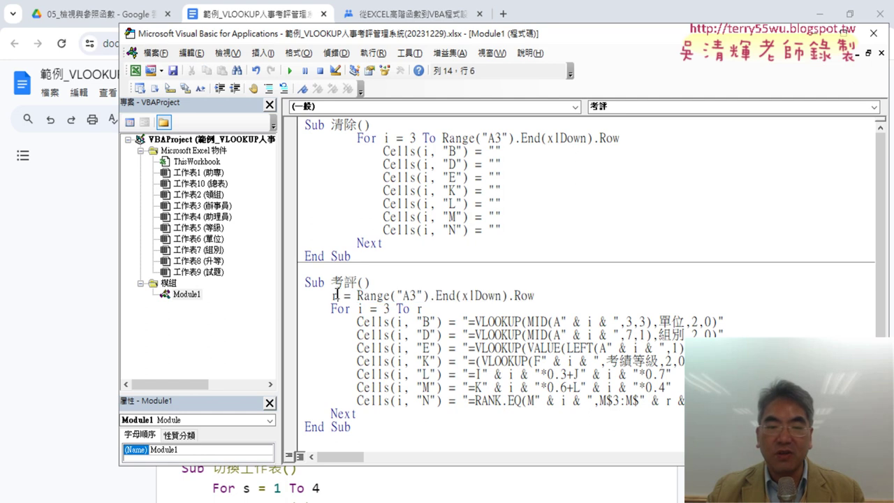
Point out each use of r (For i line, RANK.EQ formula), then return to Excel.
double_click(334, 296)
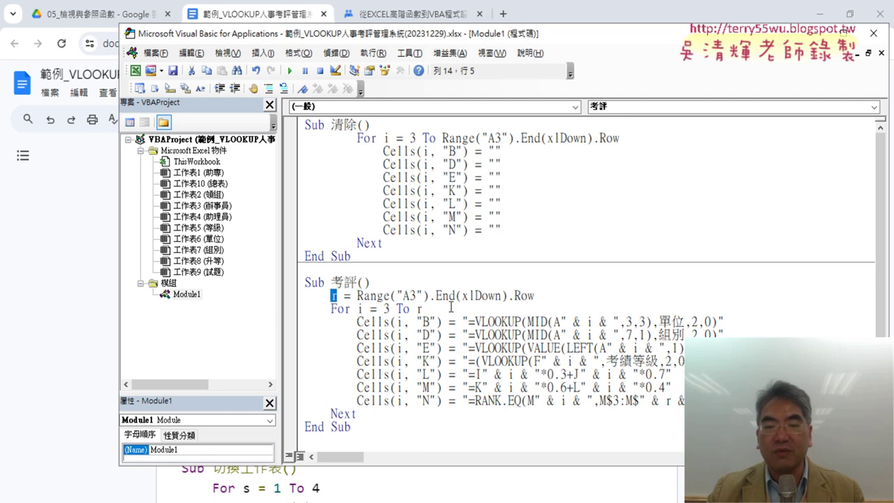
left_click(422, 308)
double_click(420, 309)
double_click(667, 401)
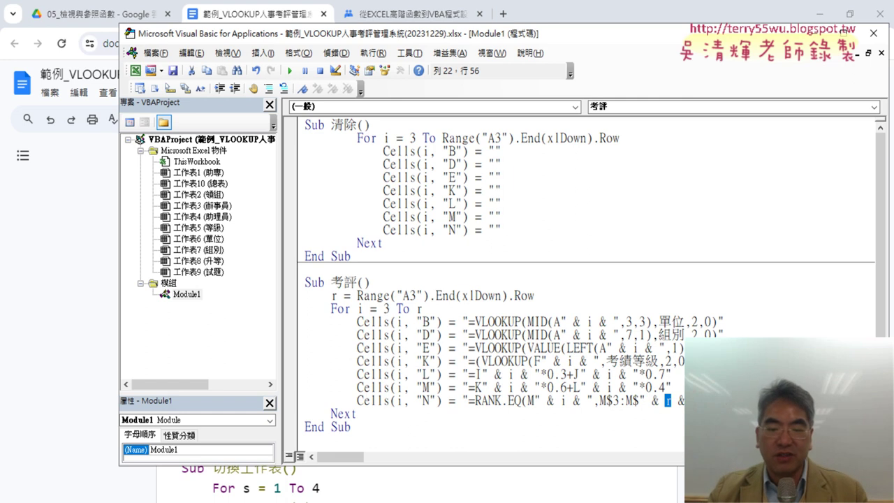
key("alt+F11")
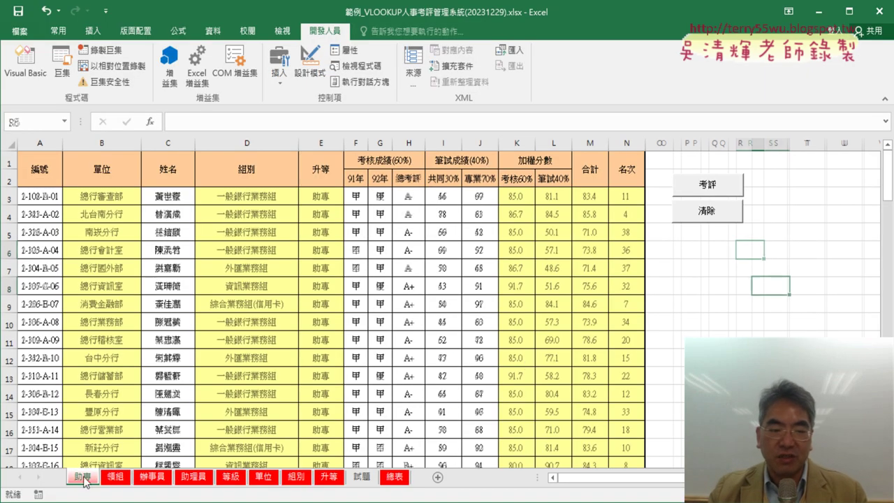
Test 清除 then 考評 on 助專, then look at the 領組, 辦事員 and 助理員 sheets.
left_click(718, 219)
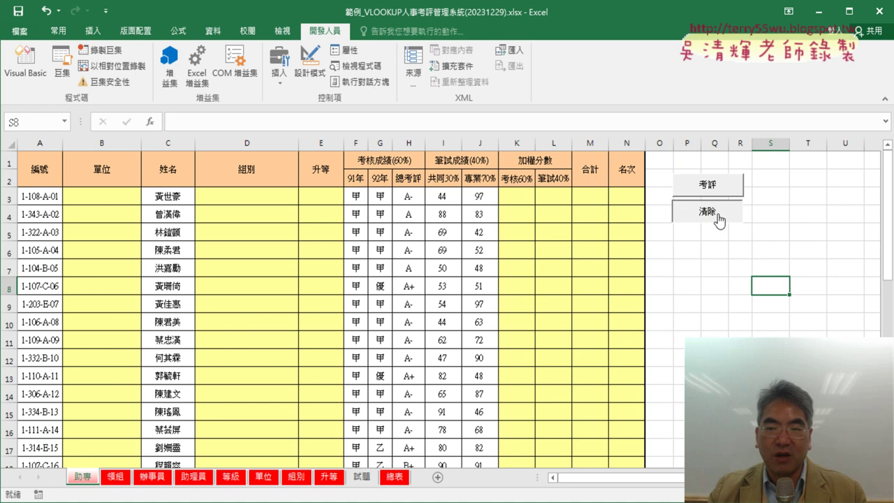
left_click(713, 191)
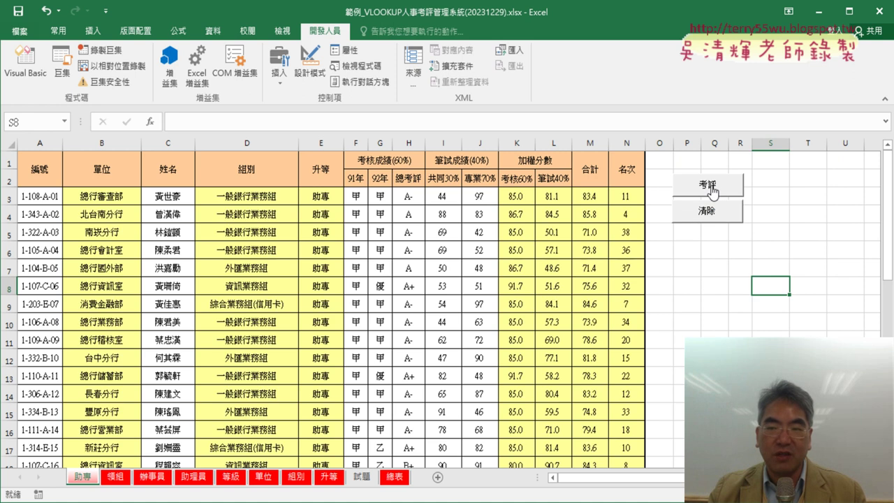
left_click(127, 481)
left_click(152, 478)
left_click(203, 478)
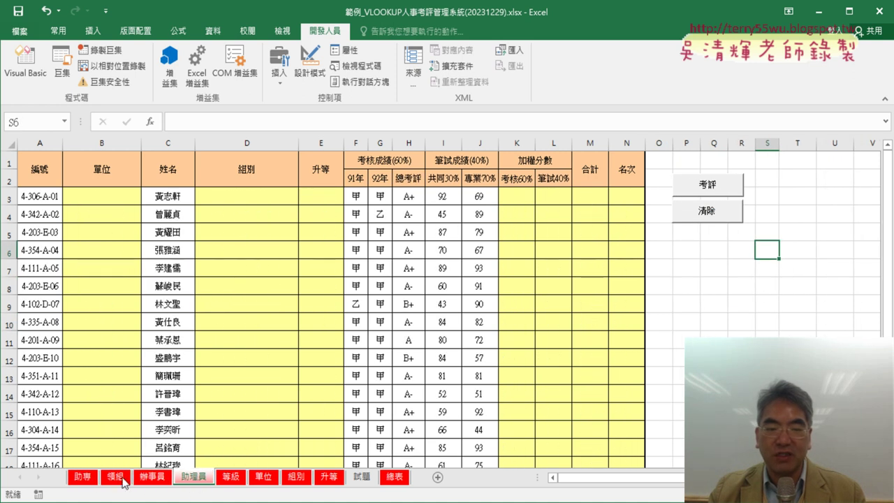
Browse the staff sheets again, then return to 助專 and clear its computed columns with 清除.
left_click(96, 480)
left_click(117, 479)
left_click(154, 479)
left_click(194, 478)
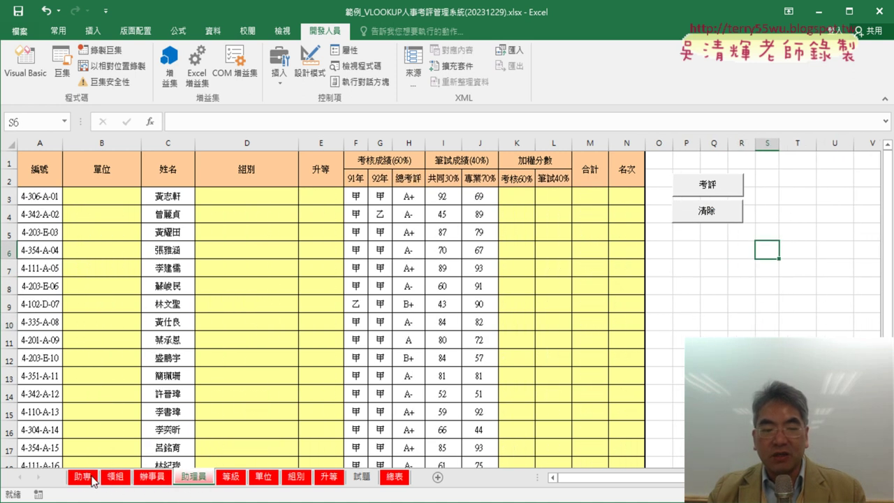
left_click(93, 479)
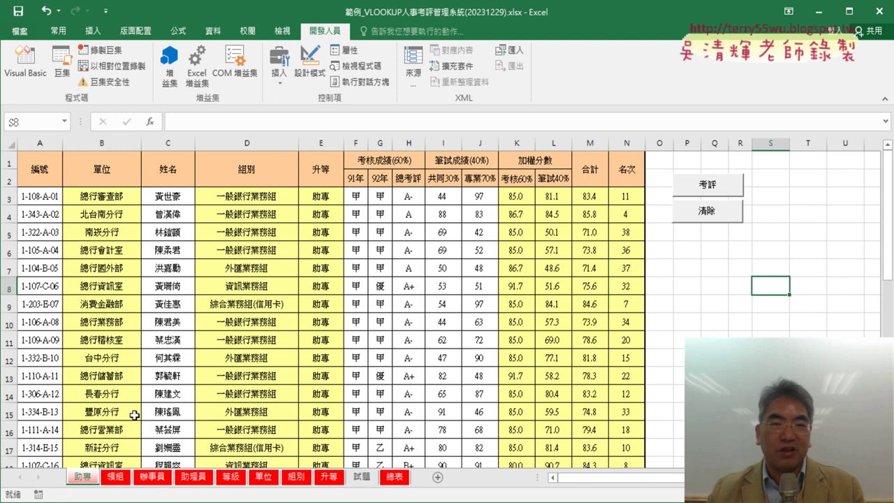
left_click(694, 216)
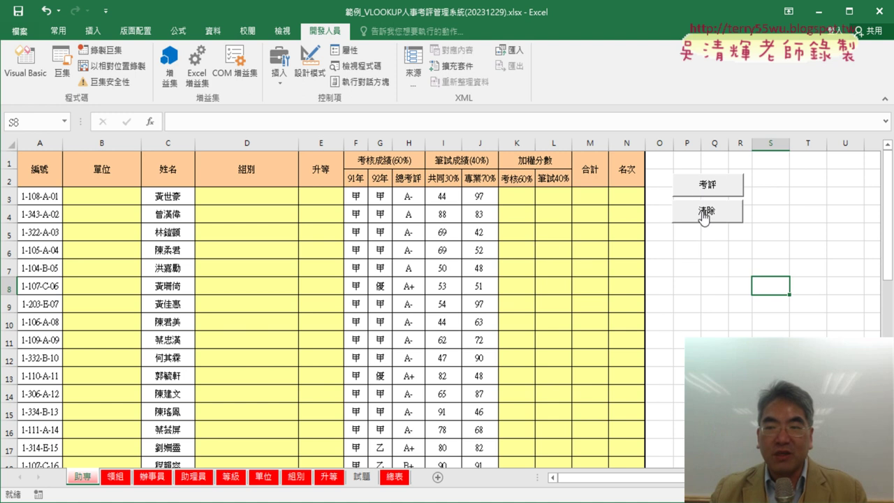
Look through the 領組, 辦事員 and 助理員 sheets, then return to 助專.
left_click(116, 476)
left_click(151, 477)
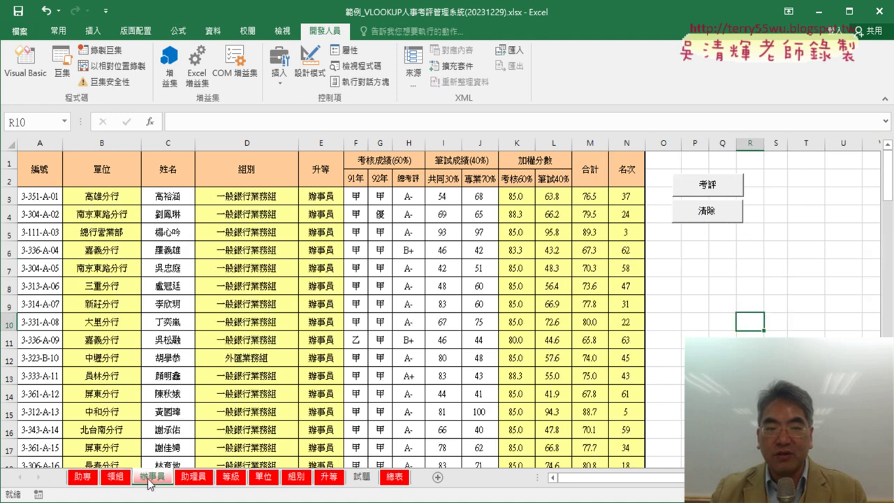
left_click(193, 477)
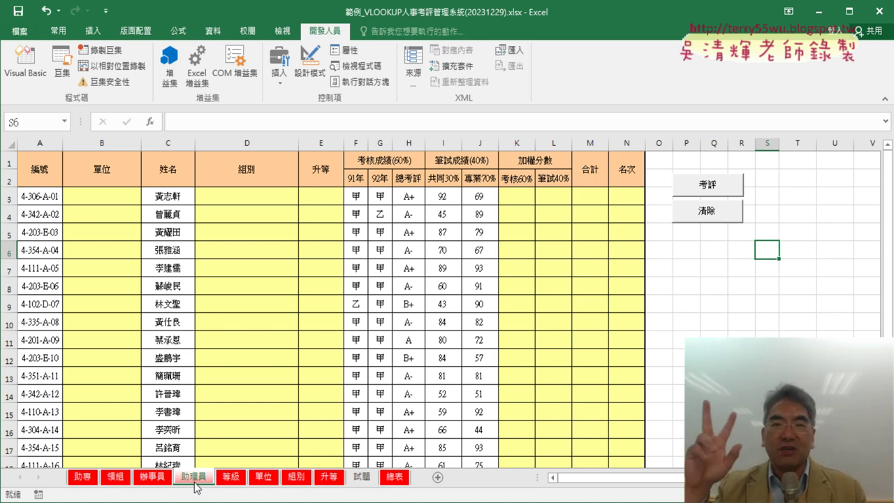
left_click(80, 478)
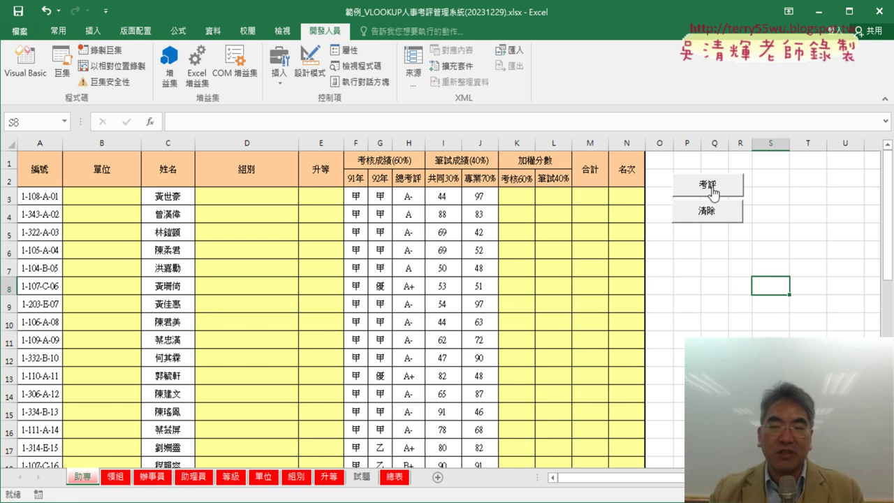
Run 考評 on the 助專 sheet and on the 助理員 sheet, then return to 助專.
left_click(712, 191)
left_click(124, 479)
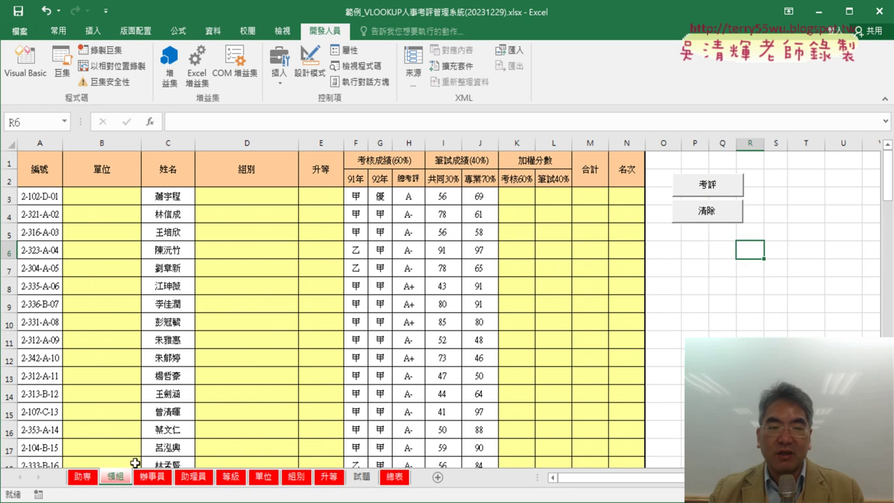
left_click(713, 190)
left_click(160, 479)
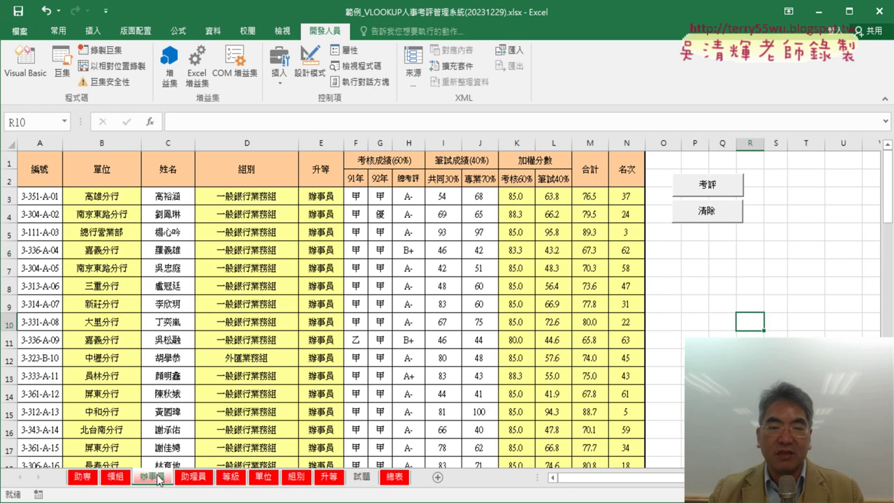
left_click(191, 479)
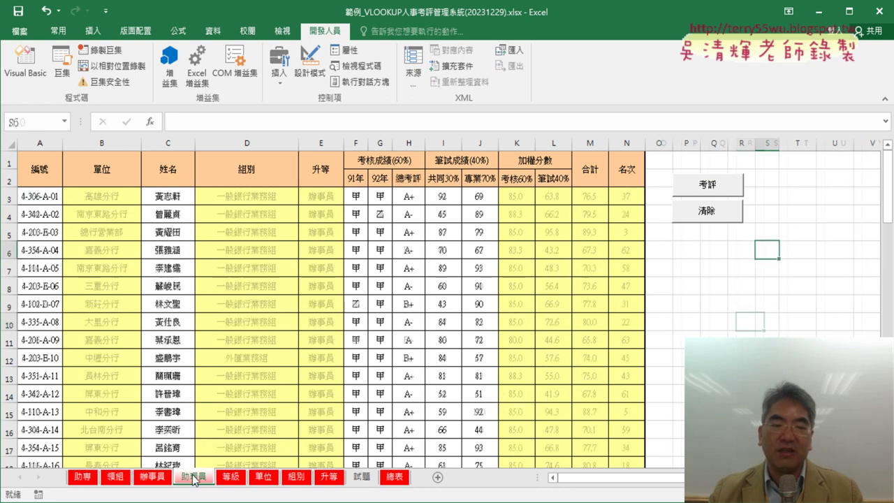
left_click(711, 186)
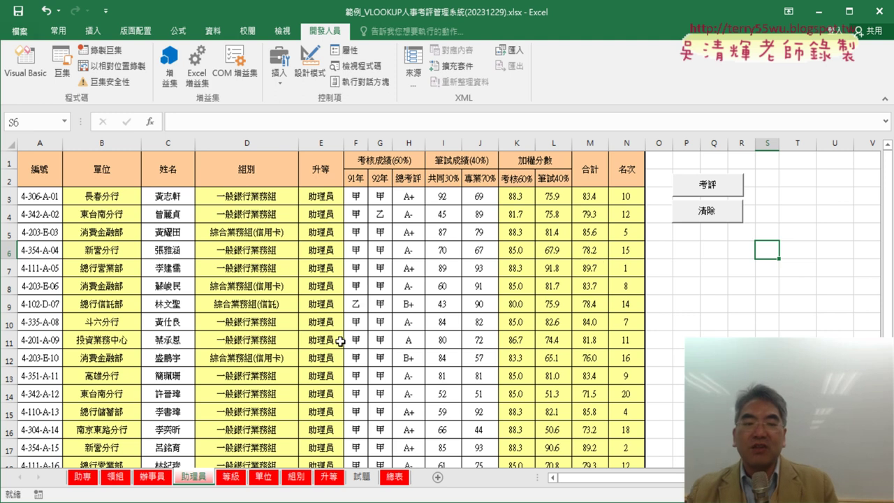
left_click(87, 482)
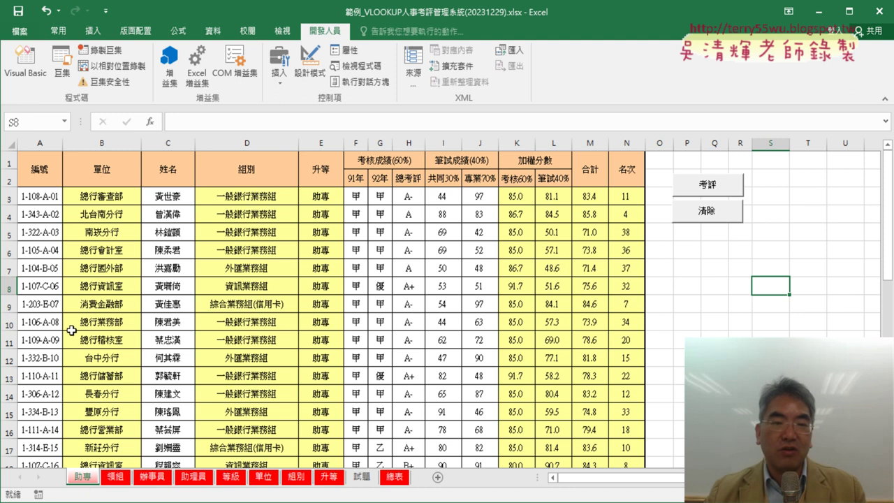
Briefly view Visual Basic and the four sheet tabs, then return to the Google Docs notes.
left_click(41, 67)
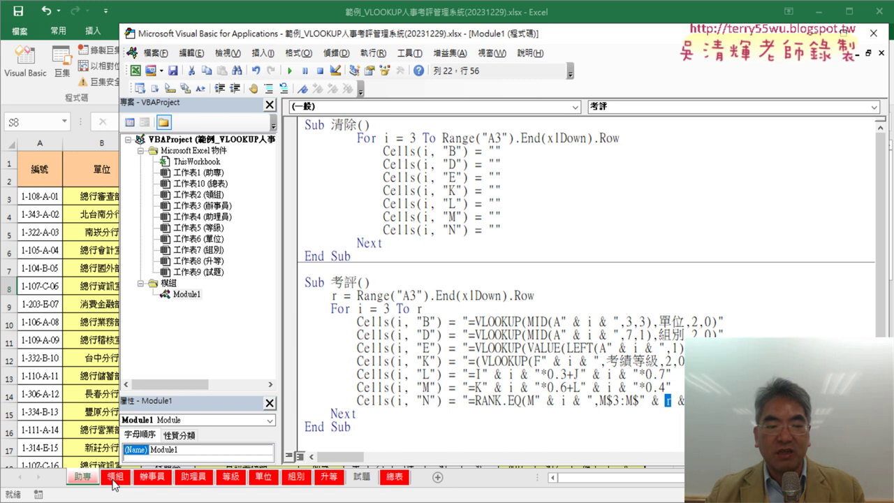
left_click(112, 478)
left_click(152, 477)
left_click(194, 477)
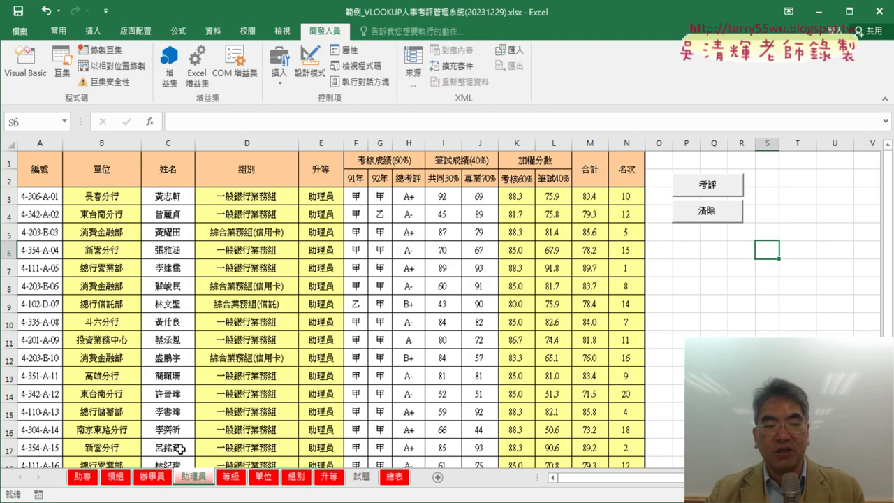
left_click(84, 479)
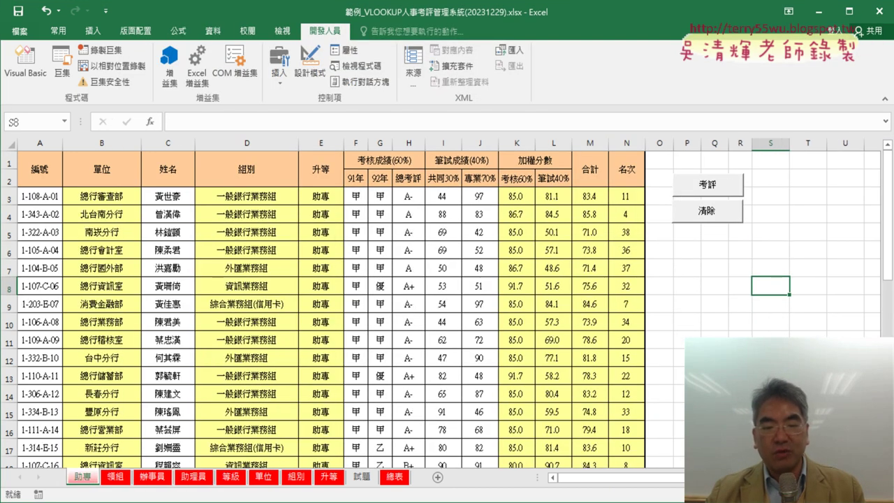
key("alt+Tab")
scroll(344, 279, "down", 2)
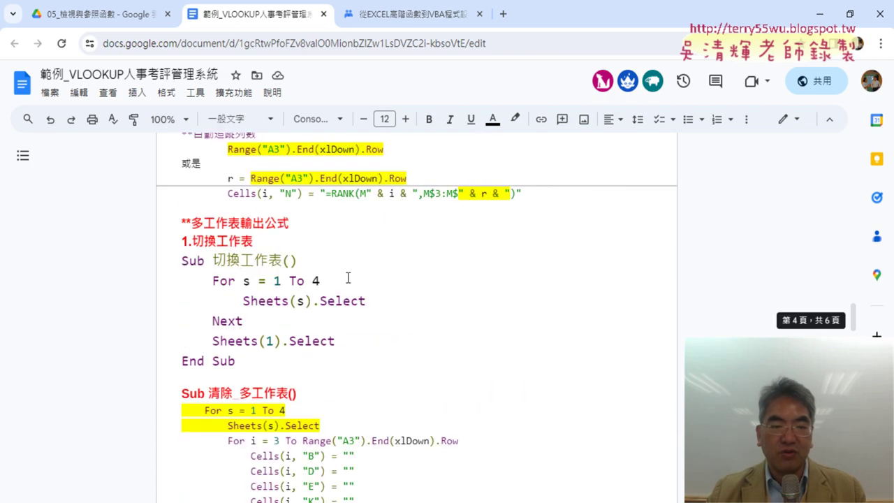
scroll(296, 244, "down", 1)
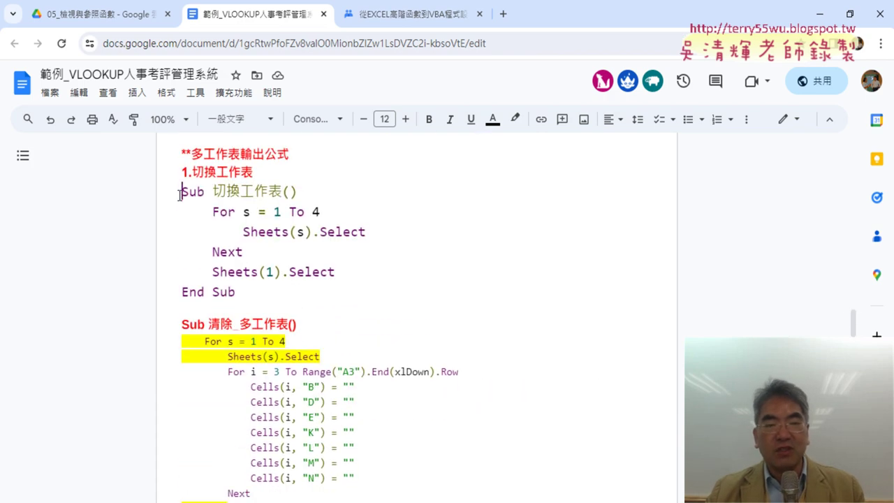
left_click_drag(180, 194, 295, 303)
left_click(297, 231)
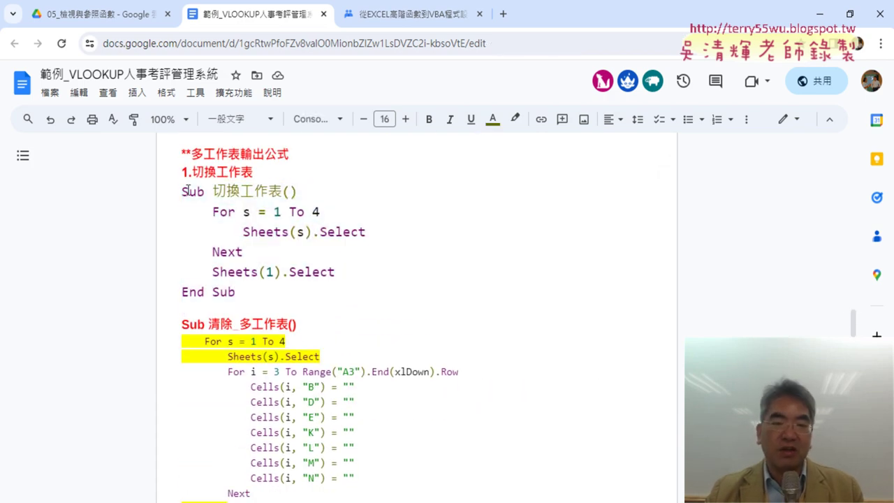
double_click(247, 214)
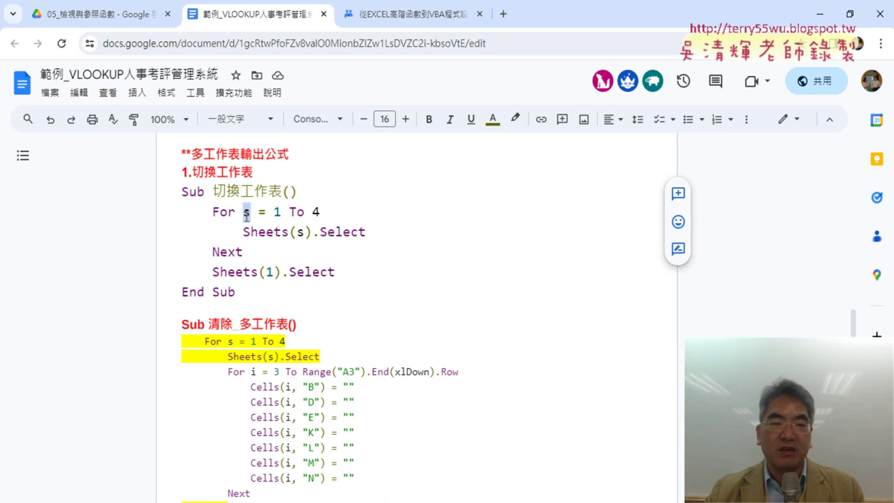
left_click(321, 211)
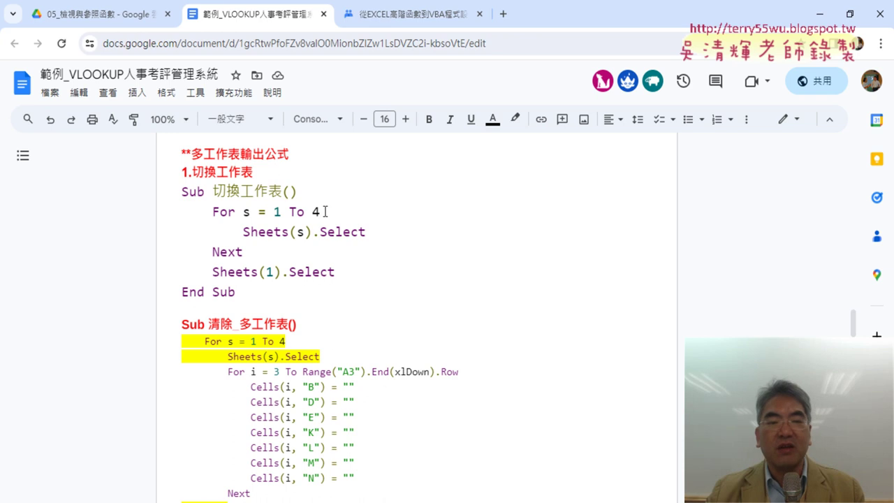
left_click_drag(256, 233, 309, 232)
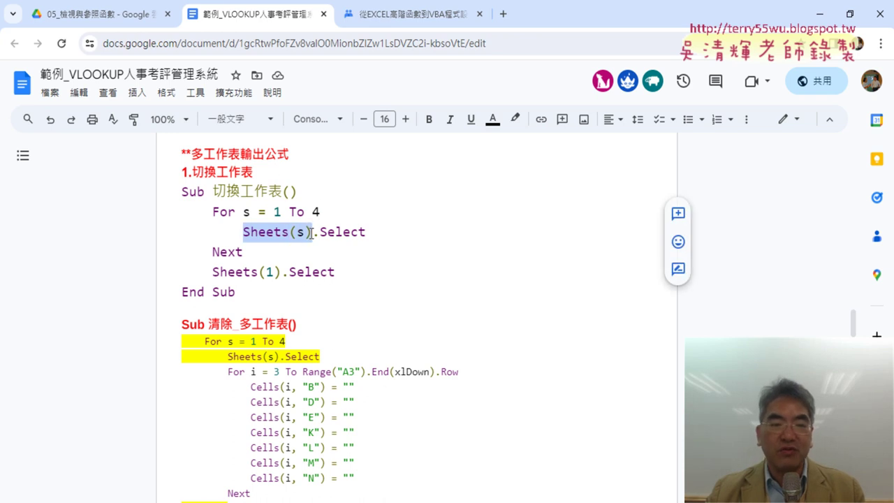
left_click(428, 119)
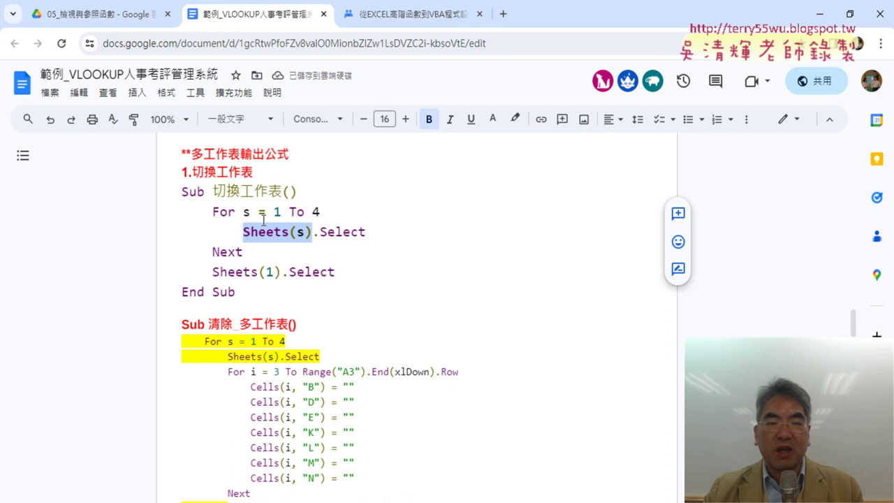
left_click(298, 231)
left_click_drag(298, 232, 306, 231)
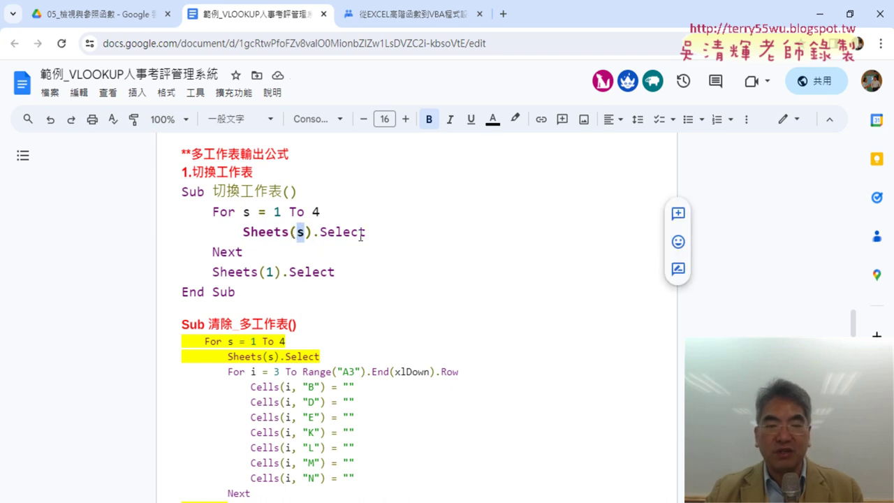
left_click(223, 252)
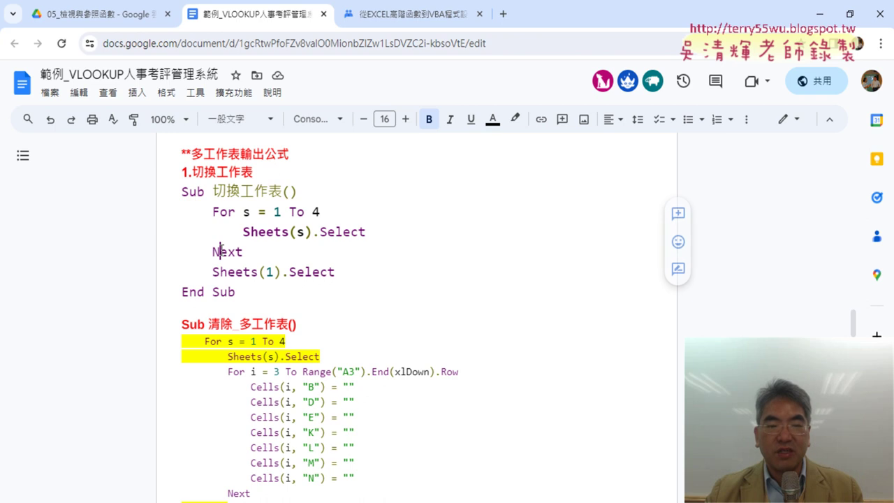
left_click(284, 231)
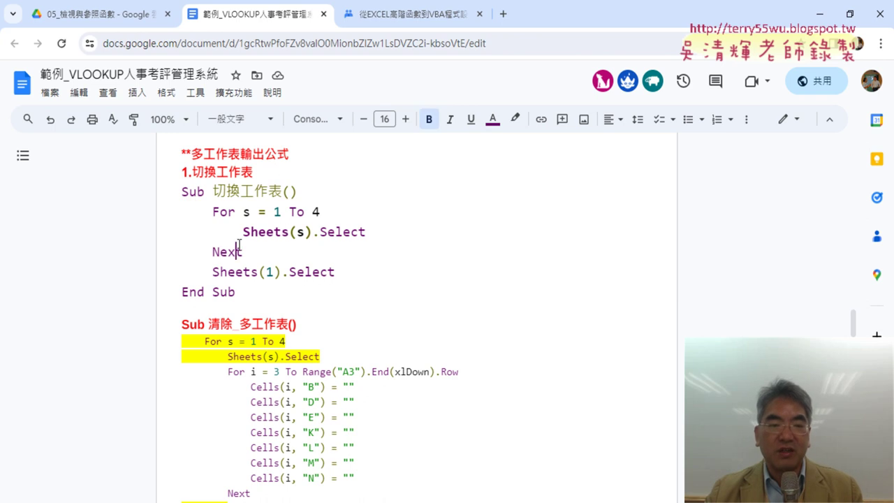
left_click(273, 232)
left_click(229, 250)
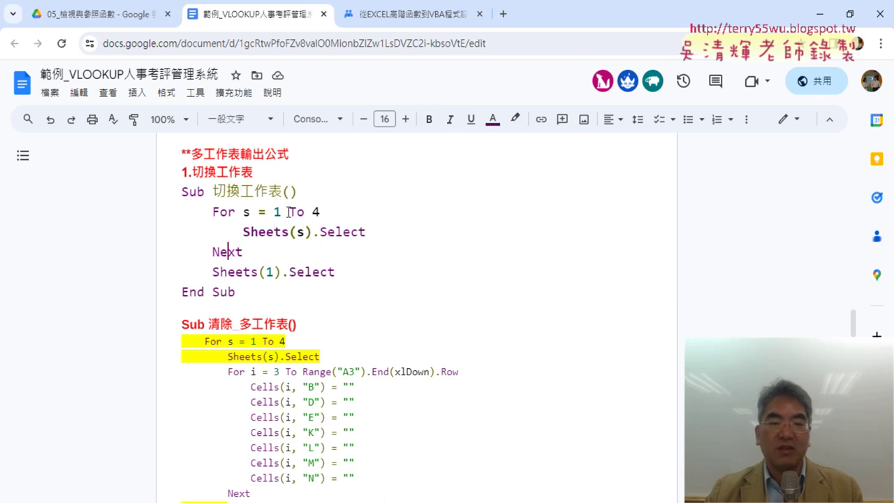
left_click(284, 231)
left_click(229, 251)
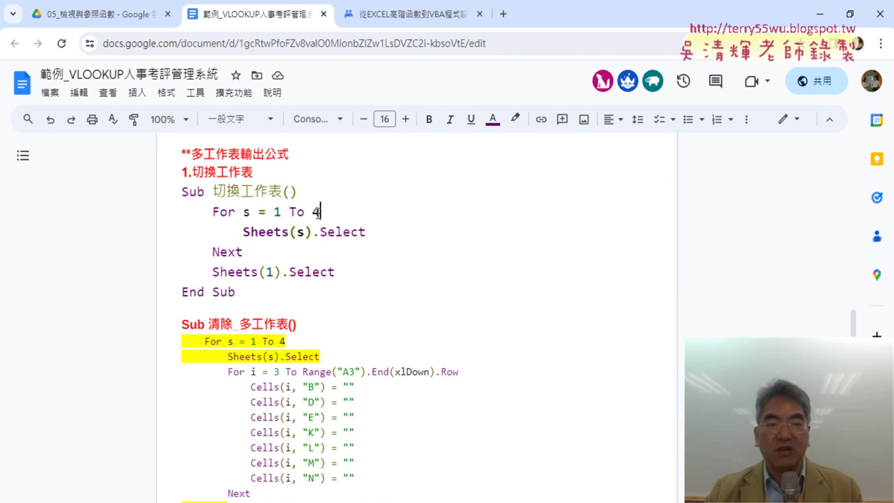
left_click_drag(317, 212, 277, 213)
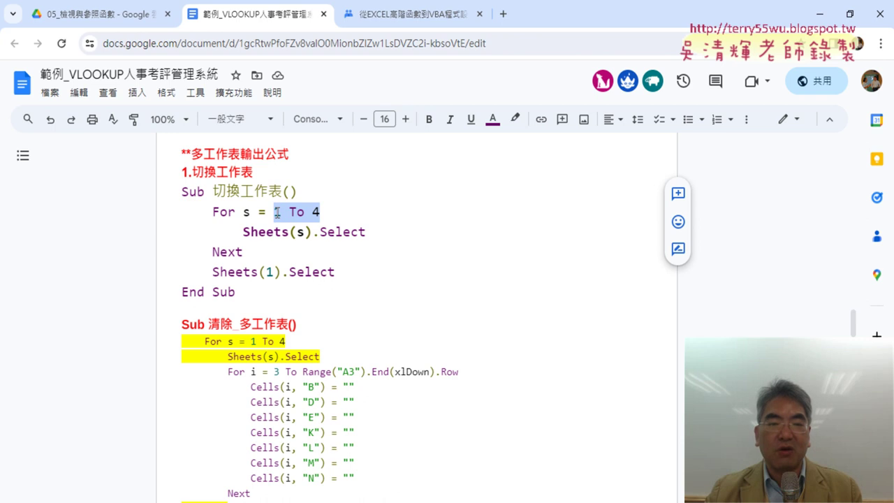
left_click(236, 271)
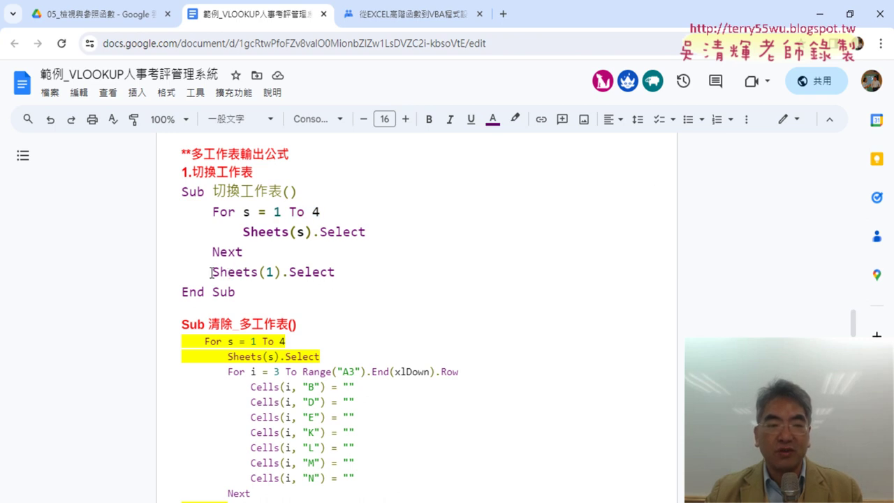
left_click_drag(212, 272, 338, 271)
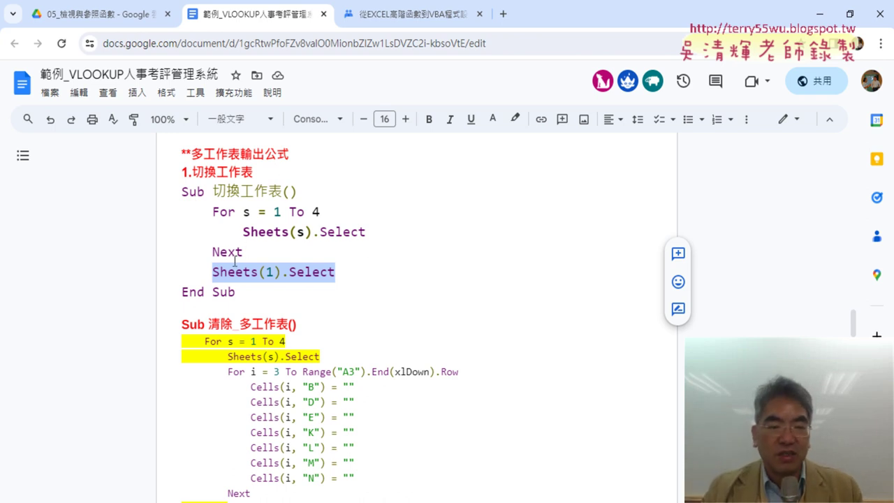
left_click_drag(244, 292, 178, 198)
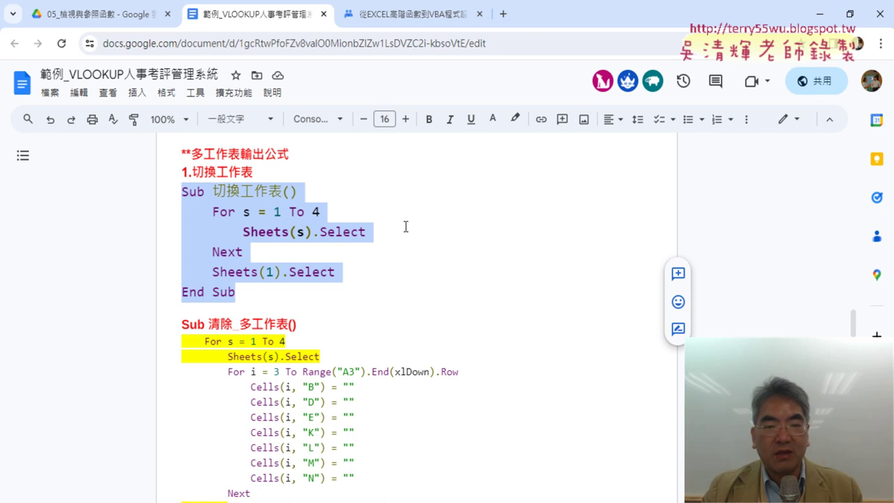
scroll(405, 226, "down", 1)
left_click(371, 159)
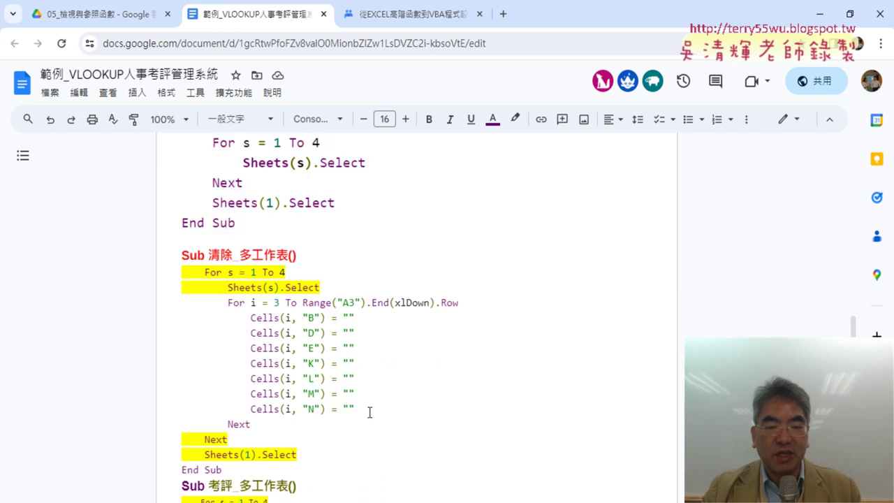
left_click_drag(369, 425, 183, 302)
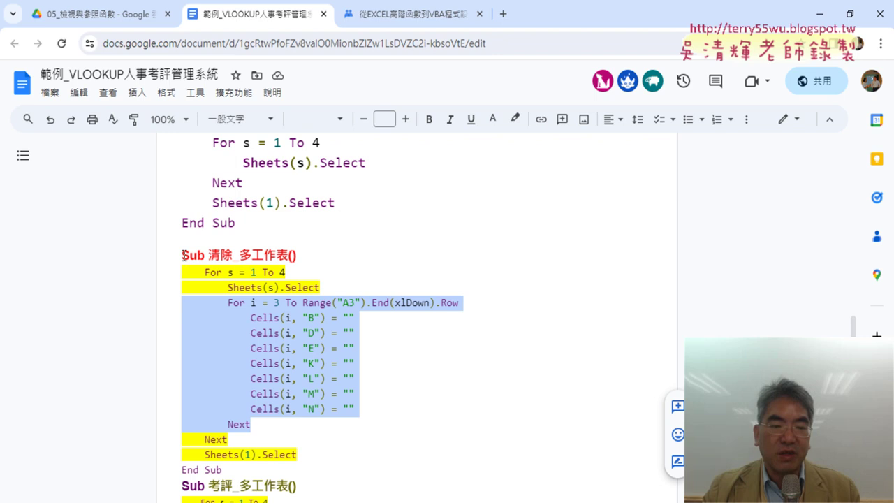
left_click_drag(183, 255, 291, 259)
Select the full 清除_多工作表 and 考評_多工作表 procedures in the Google Docs notes.
left_click_drag(289, 416, 284, 470)
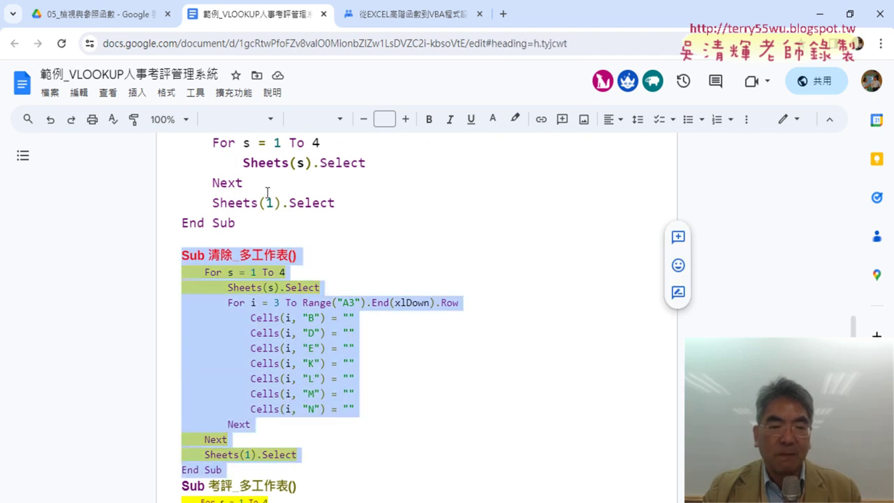
scroll(221, 181, "up", 1)
scroll(302, 230, "down", 2)
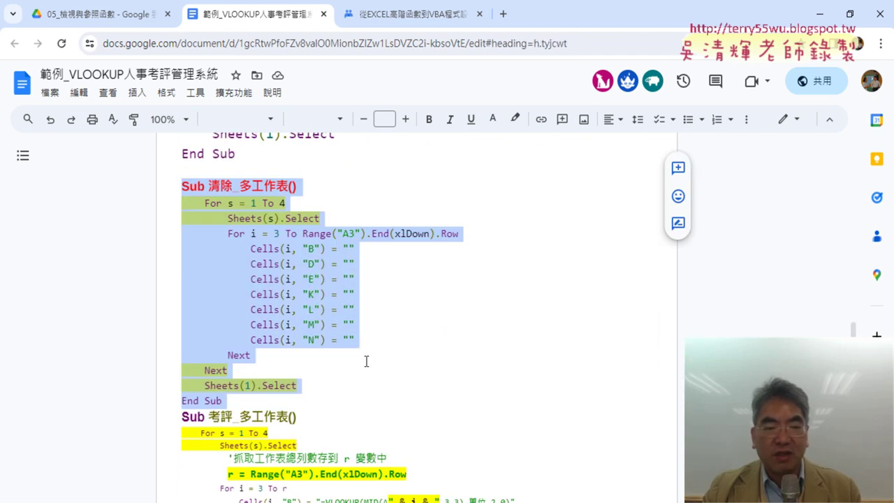
left_click(368, 342)
left_click_drag(274, 355, 166, 230)
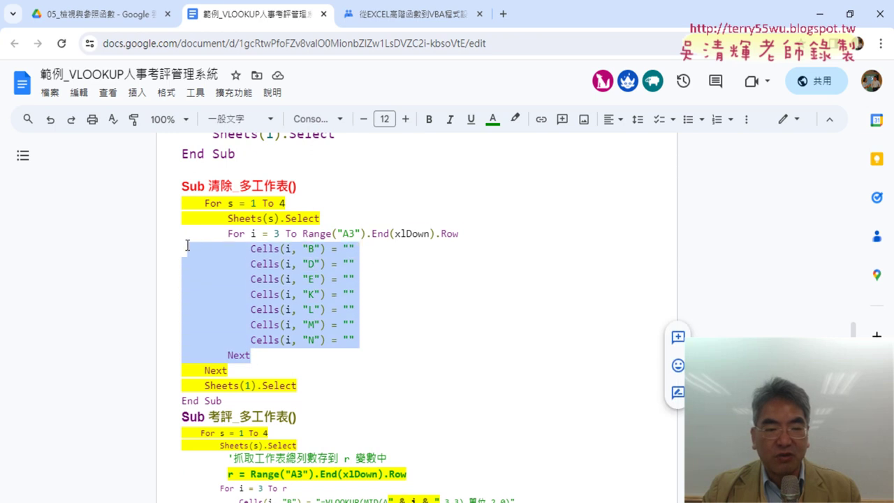
left_click(284, 279)
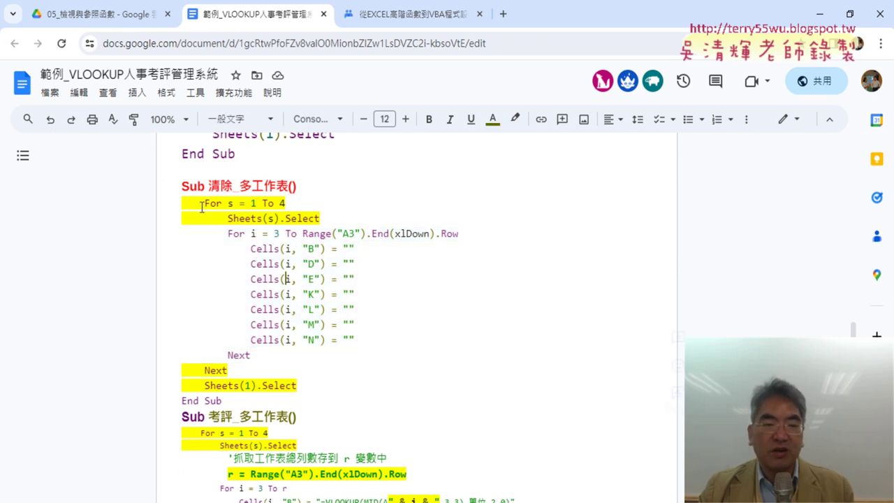
left_click_drag(169, 185, 288, 406)
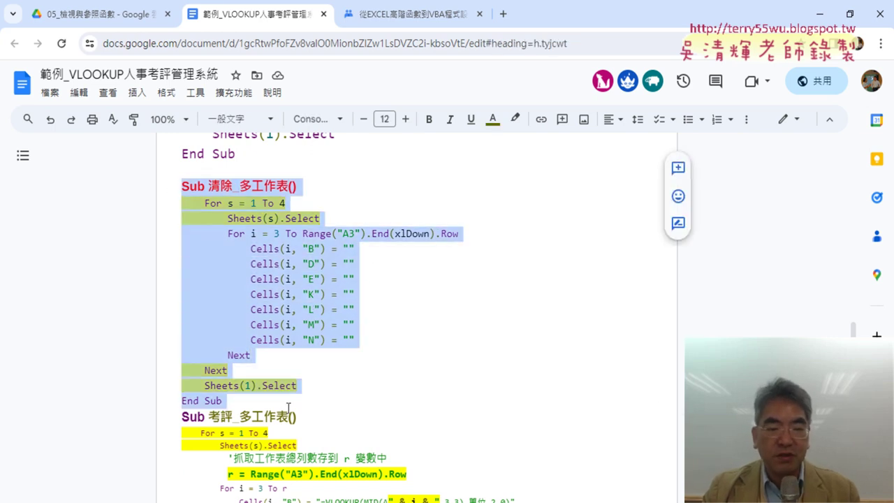
scroll(299, 394, "down", 3)
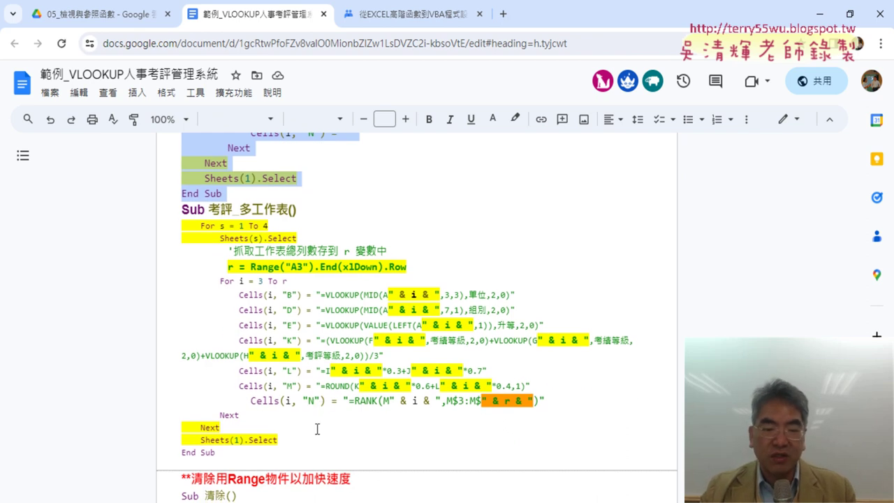
left_click(224, 453, "shift")
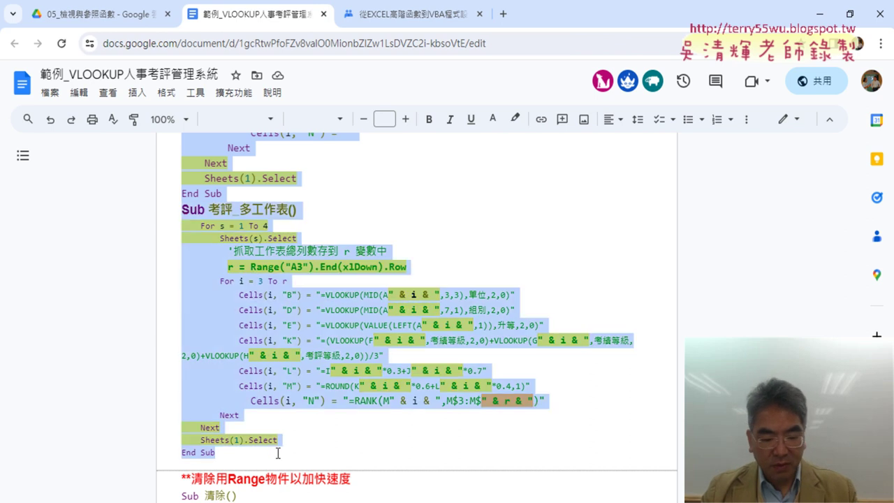
Paste both multi-sheet macros after Module1's last End Sub and close the VBA editor.
key("alt+Tab")
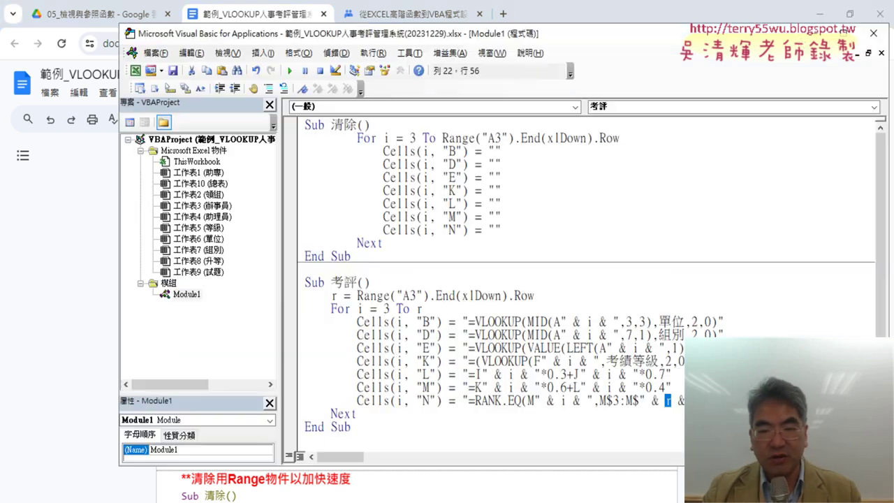
left_click(326, 438)
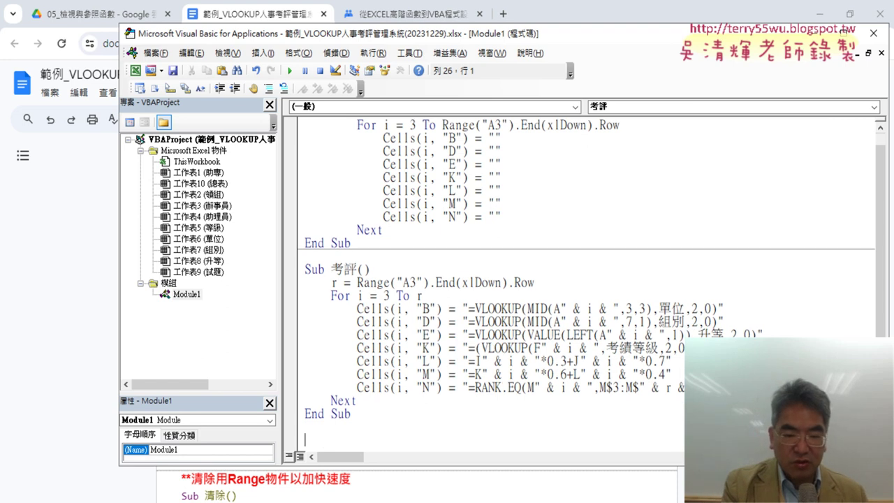
key("ctrl+v")
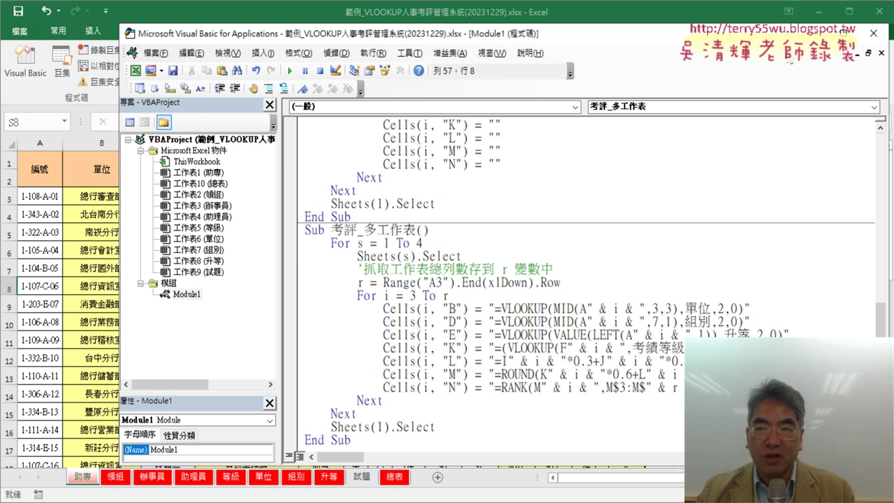
left_click(873, 33)
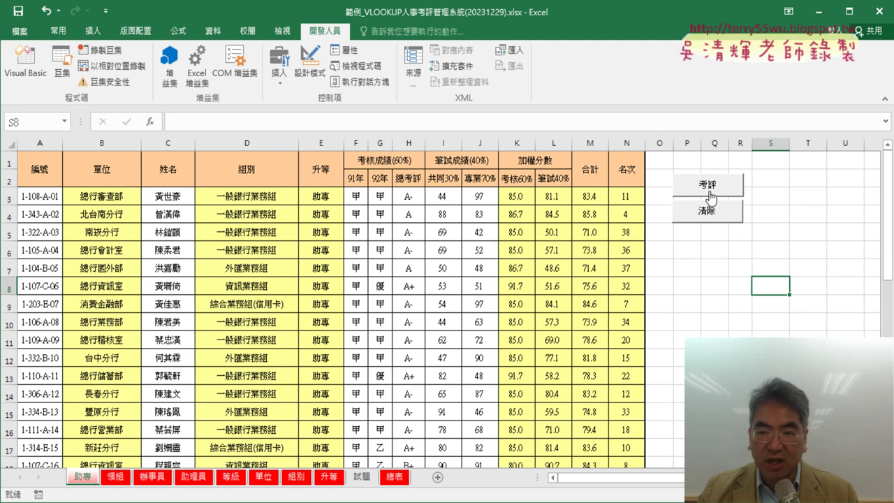
Copy the 考評 and 清除 buttons, paste them at O6, and place the pair beneath the originals.
left_click(708, 189, "ctrl")
left_click(708, 210, "ctrl")
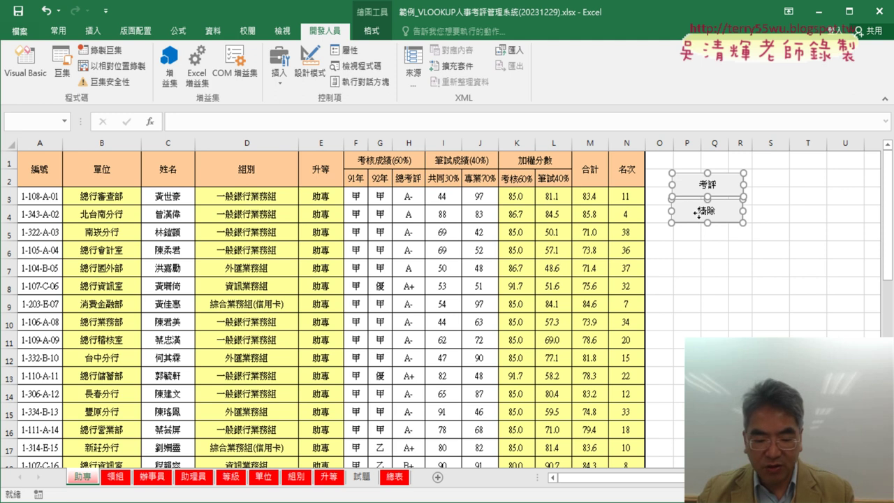
left_click(668, 250)
key("ctrl+v")
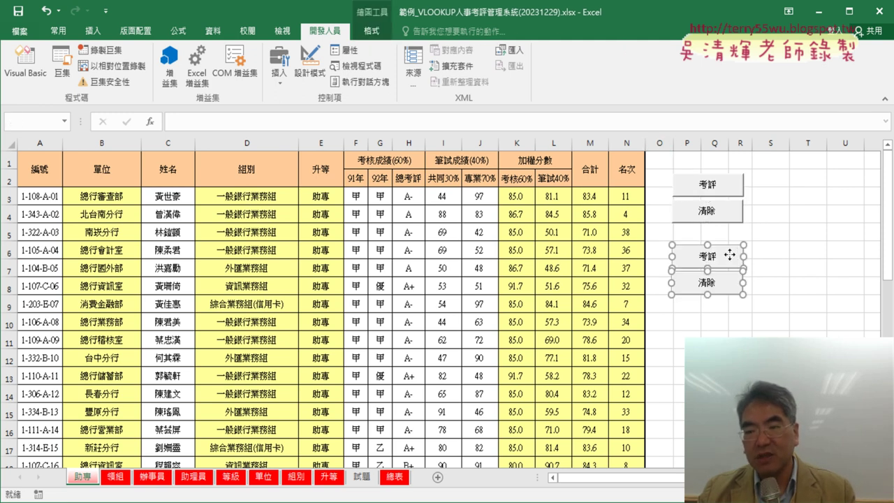
left_click_drag(703, 252, 729, 240)
left_click(778, 239)
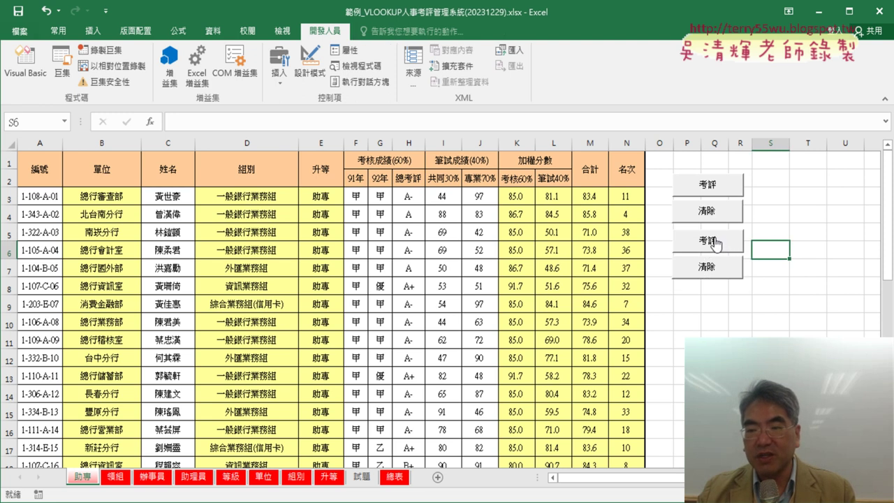
right_click(716, 239)
Assign the 考評_多工作表 macro to the new 考評 button and relabel it 考評_多工作表.
left_click(754, 349)
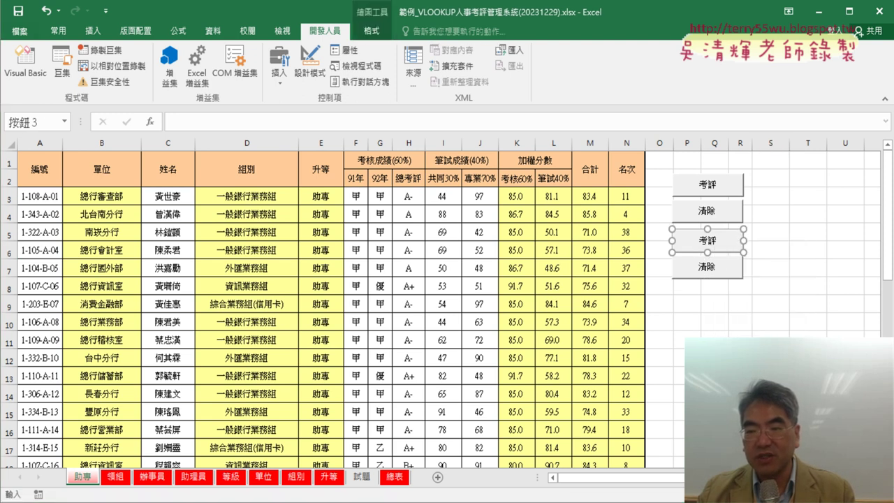
left_click(602, 271)
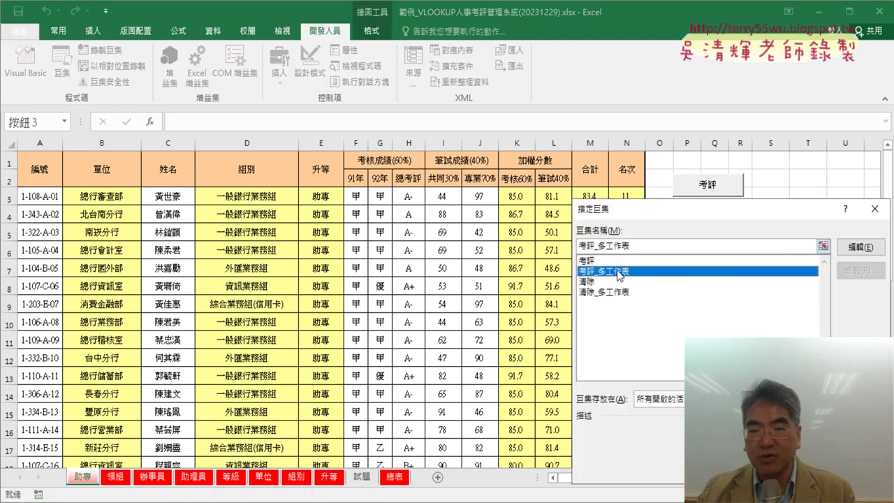
left_click(637, 245)
right_click(610, 241)
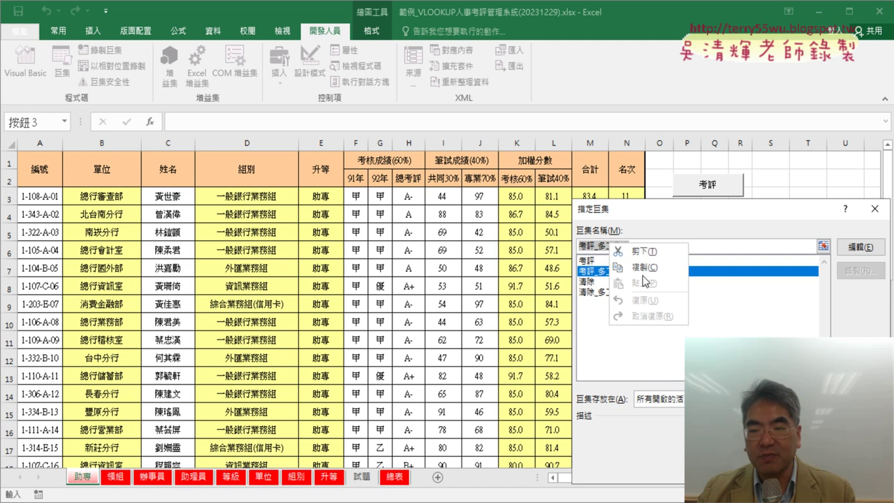
left_click(648, 275)
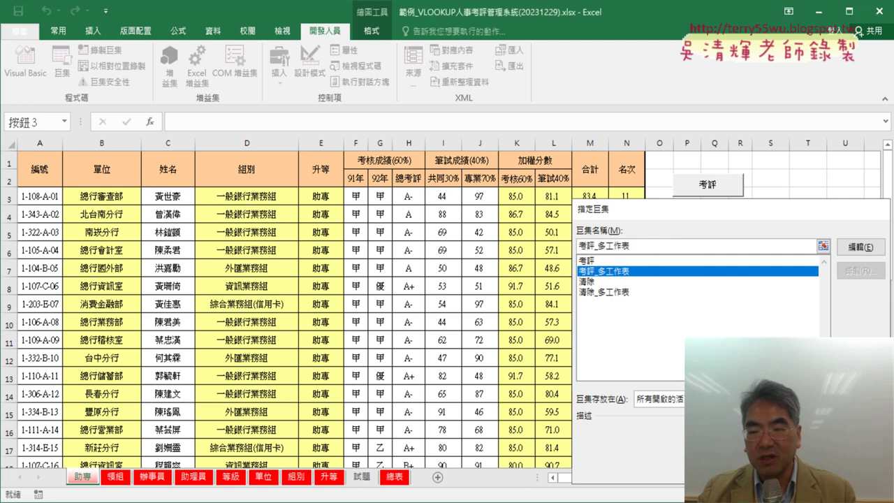
key("Return")
left_click(707, 237)
double_click(705, 239)
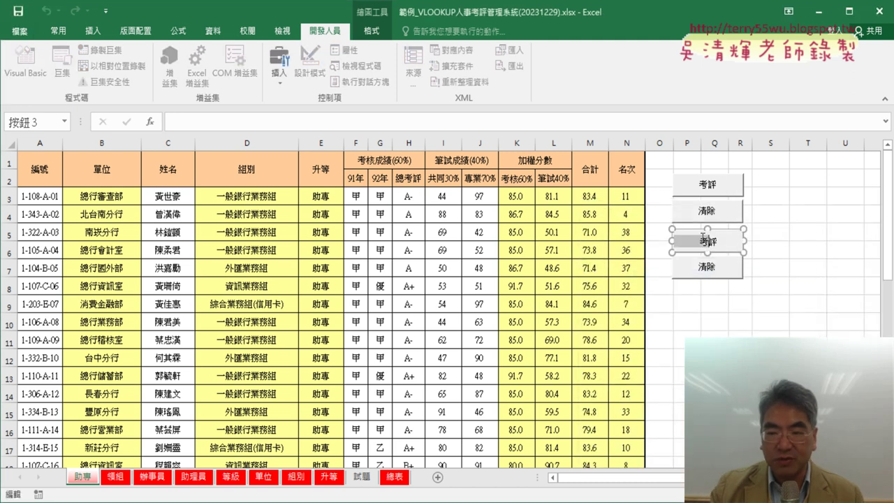
key("BackSpace")
type("考評_多工作表")
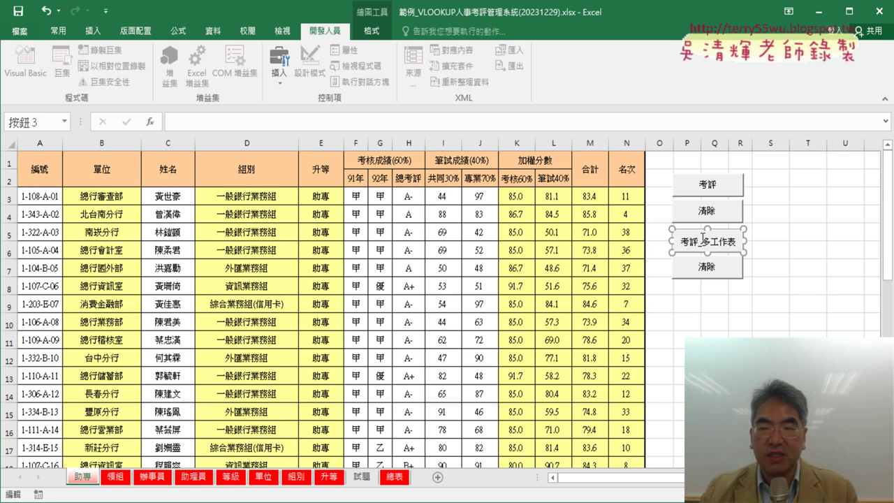
left_click(780, 279)
Assign the 清除_多工作表 macro to the second 清除 button and relabel it 清除_多工作表.
right_click(719, 274)
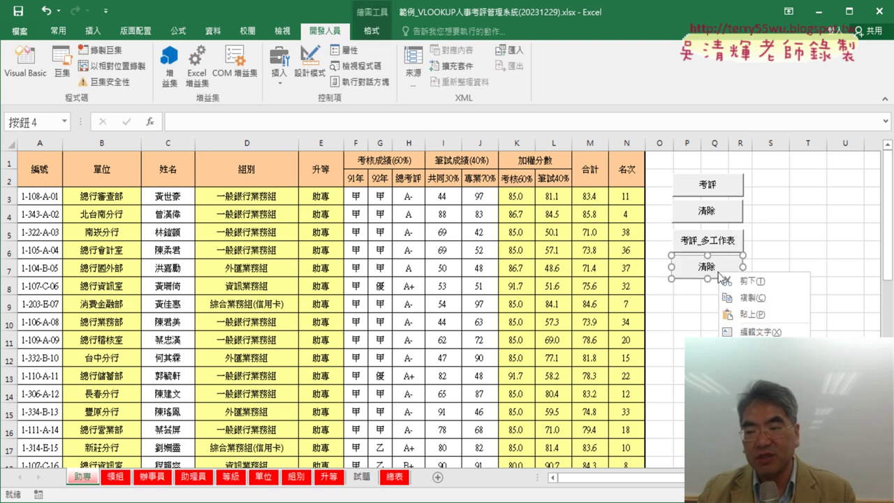
left_click(751, 386)
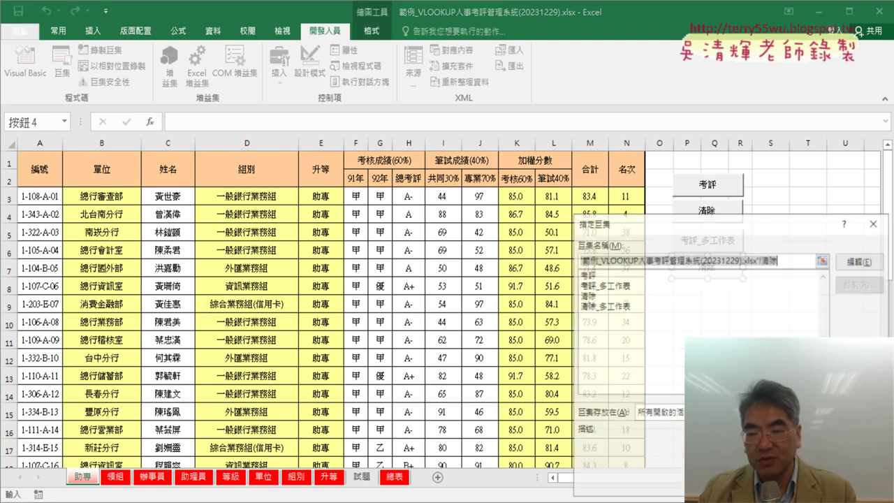
left_click(607, 306)
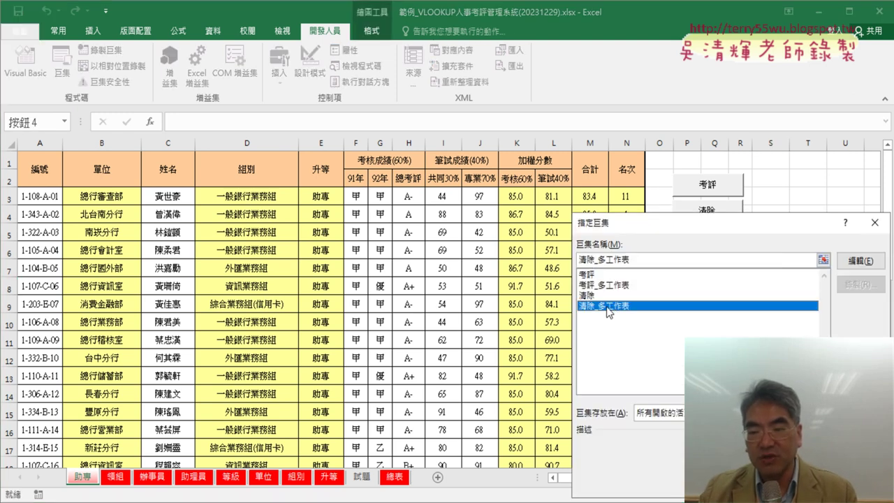
double_click(605, 259)
right_click(605, 260)
left_click(638, 291)
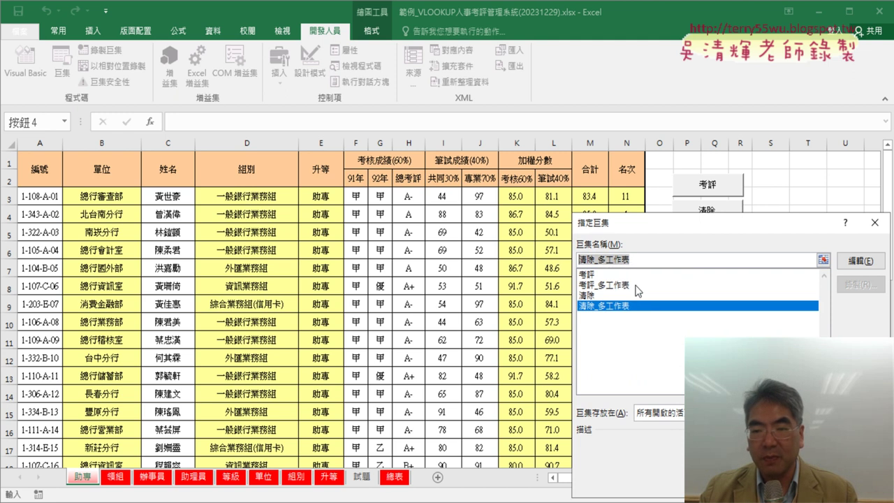
right_click(620, 260)
left_click(651, 293)
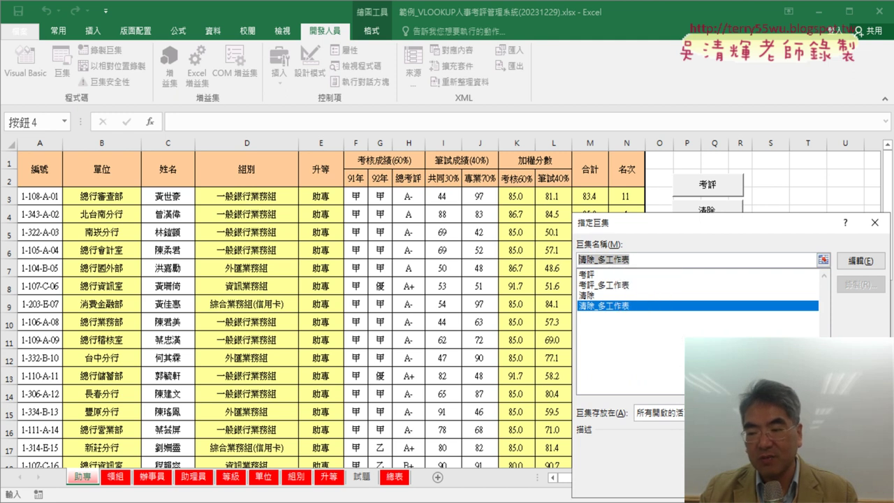
key("Return")
left_click(706, 266)
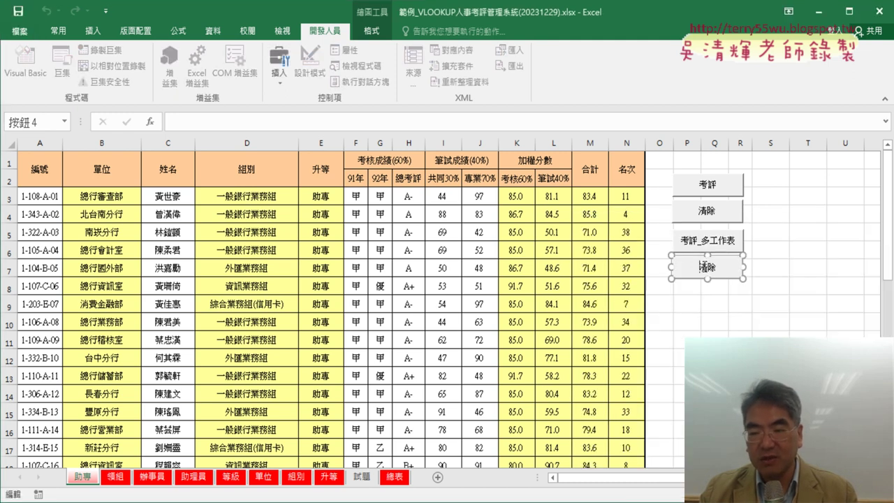
key("BackSpace")
key("BackSpace")
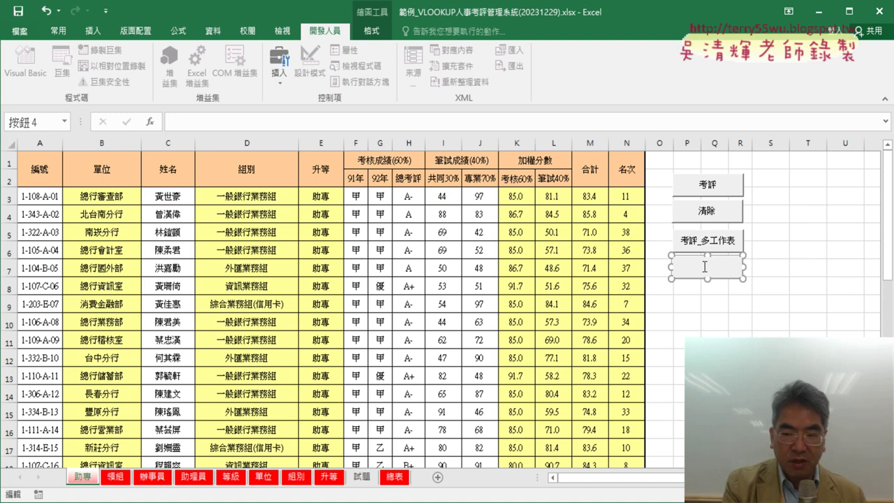
type("清除_多工作表")
left_click(783, 270)
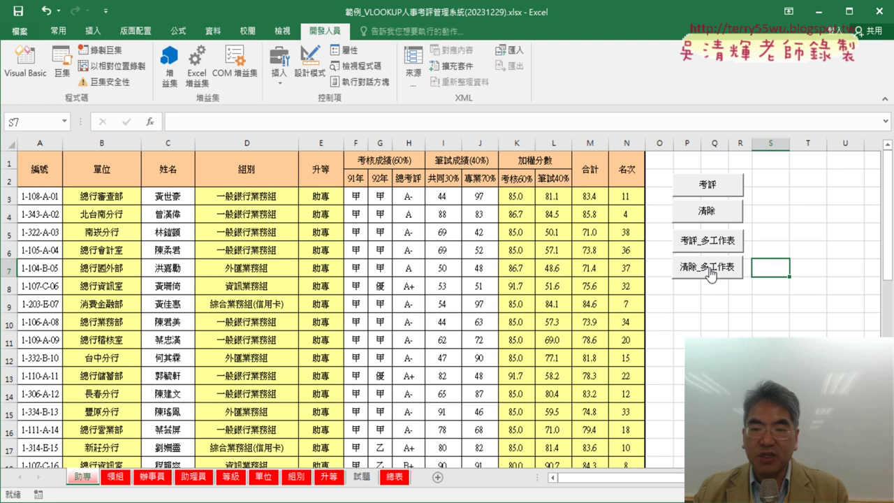
Run 清除_多工作表 and confirm the 領組, 辦事員 and 助理員 sheets are cleared too.
left_click(708, 269)
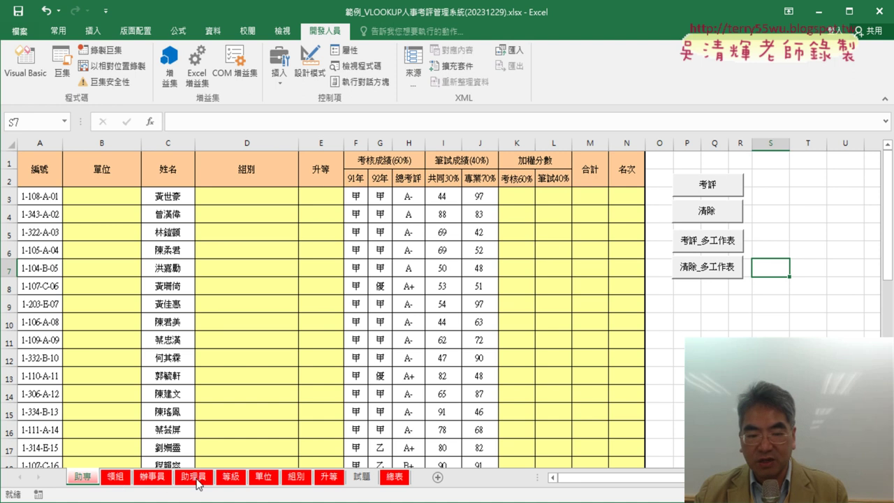
left_click(112, 481)
left_click(153, 479)
left_click(184, 479)
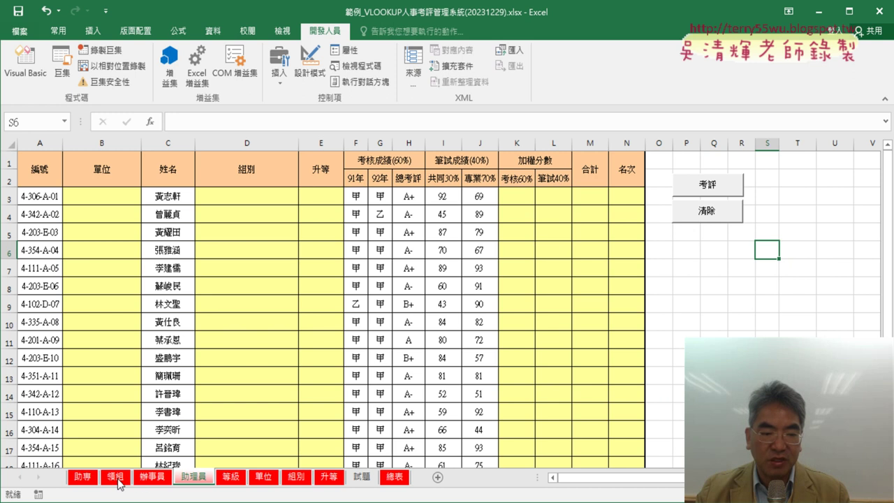
left_click(82, 477)
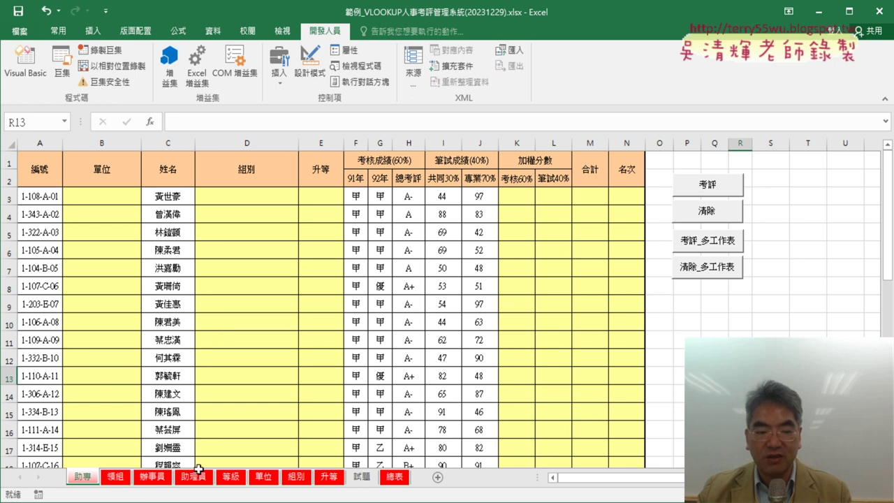
Run 考評_多工作表 and confirm all four sheets are refilled with evaluation results.
left_click(721, 243)
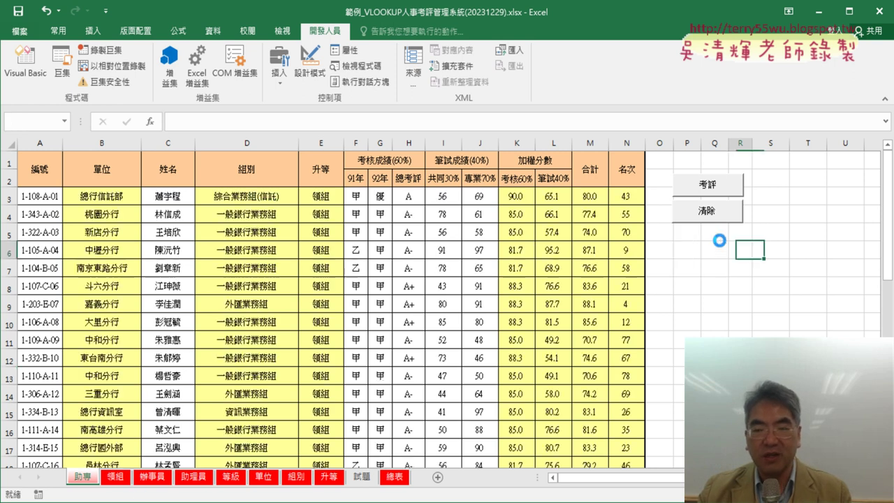
left_click(112, 479)
left_click(155, 478)
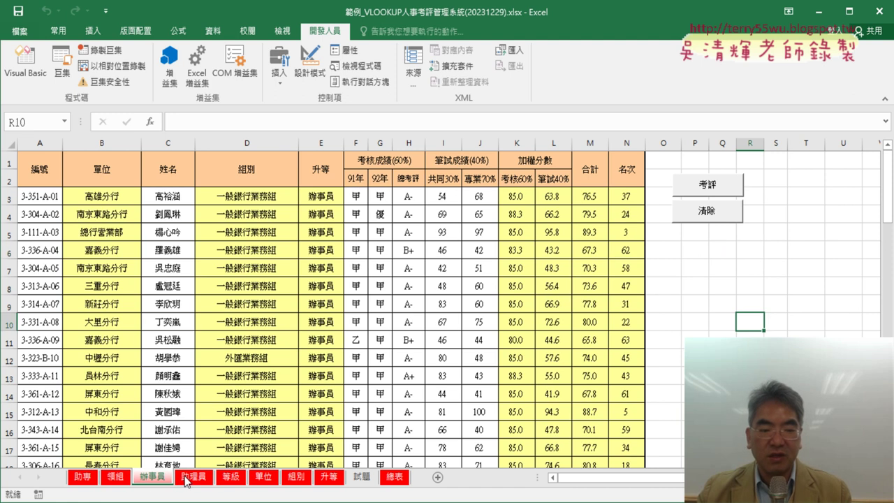
left_click(186, 479)
left_click(84, 479)
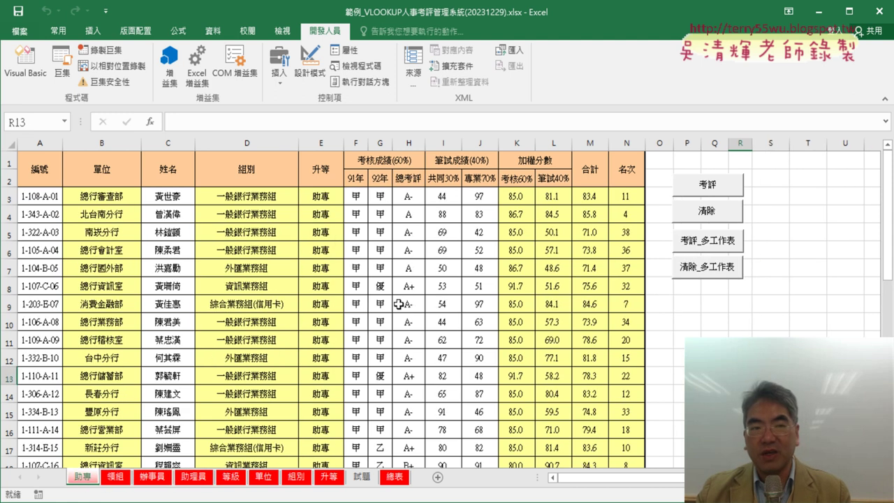
right_click(704, 241)
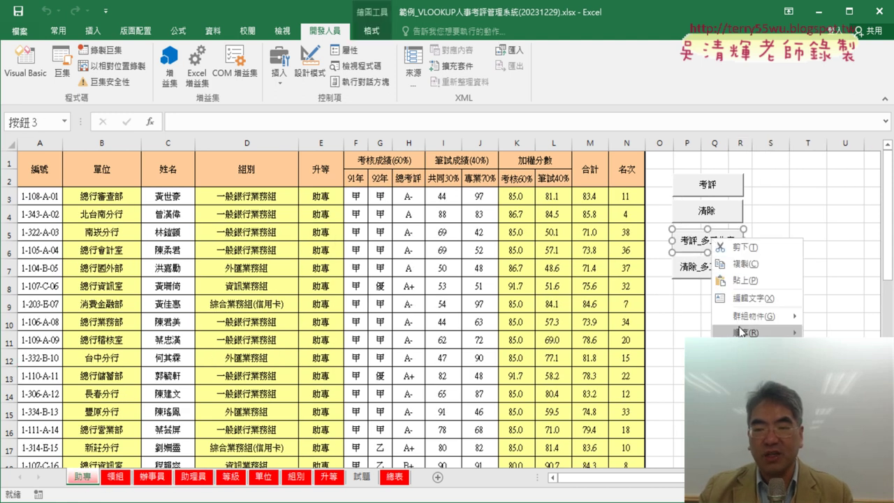
Open the 考評_多工作表 code via 指定巨集 > 編輯 and highlight its Sheets(s) loop and formula block.
left_click(747, 331)
left_click(860, 243)
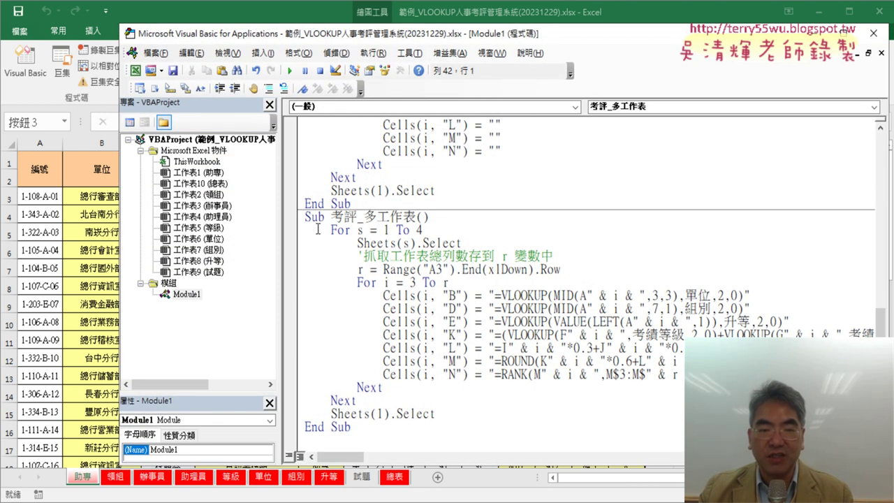
left_click_drag(304, 229, 477, 243)
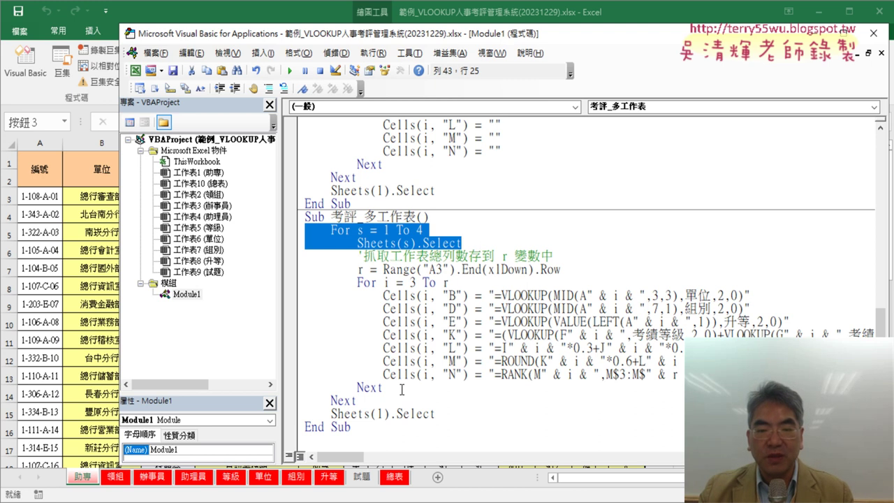
left_click_drag(401, 390, 308, 259)
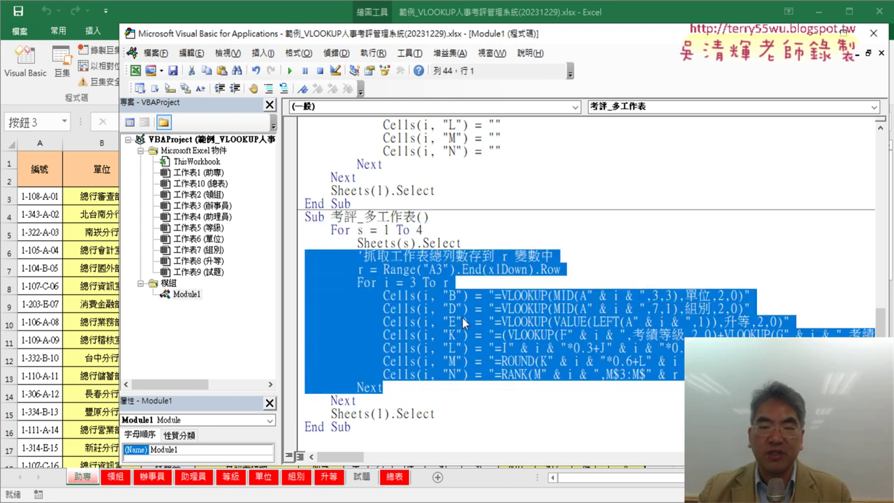
scroll(457, 272, "up", 3)
scroll(363, 163, "up", 3)
scroll(409, 181, "up", 2)
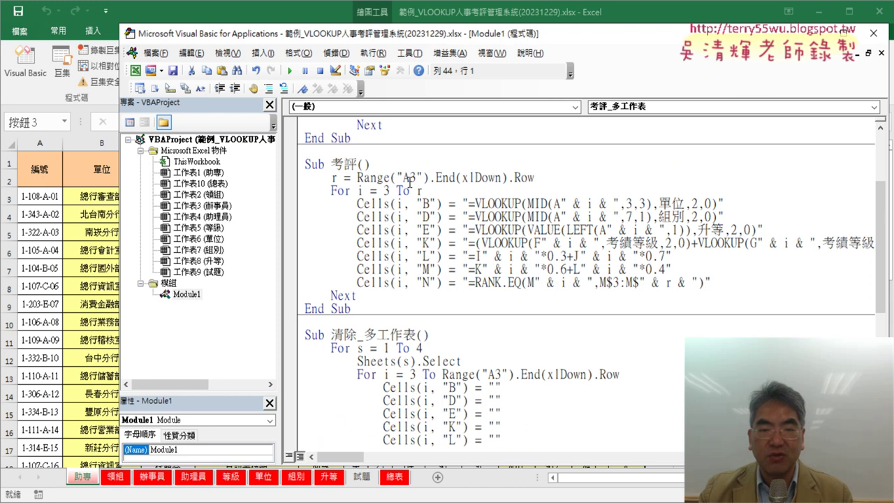
scroll(412, 226, "down", 6)
scroll(412, 282, "down", 2)
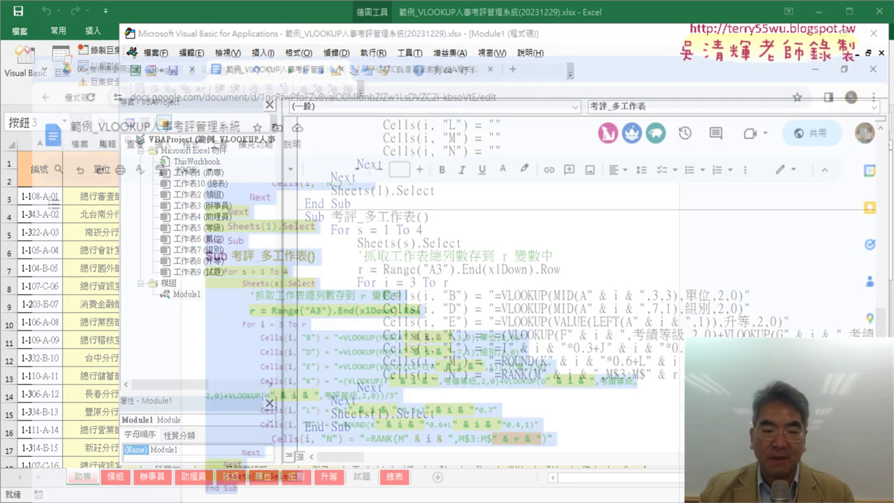
Scroll the Google Docs notes to review the 清除_多工作表 and 考評_多工作表 procedures.
scroll(338, 377, "up", 2)
scroll(336, 349, "up", 3)
scroll(336, 323, "up", 1)
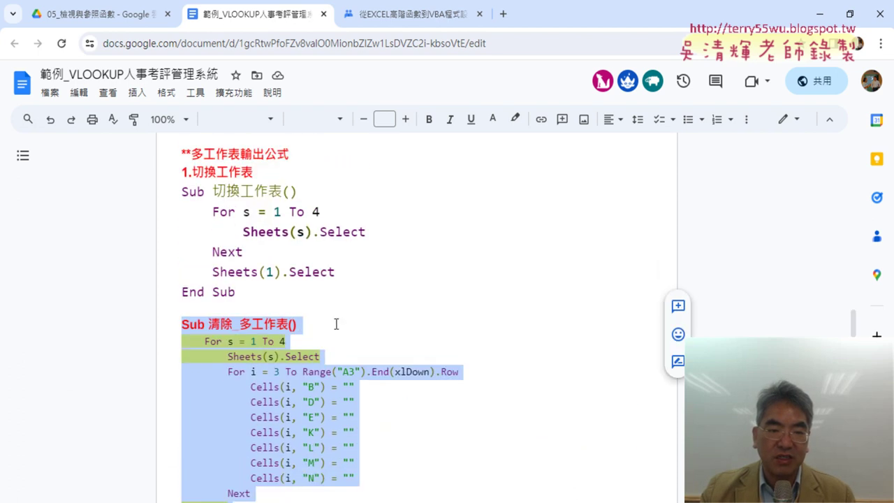
scroll(209, 289, "up", 1)
left_click_drag(178, 256, 238, 361)
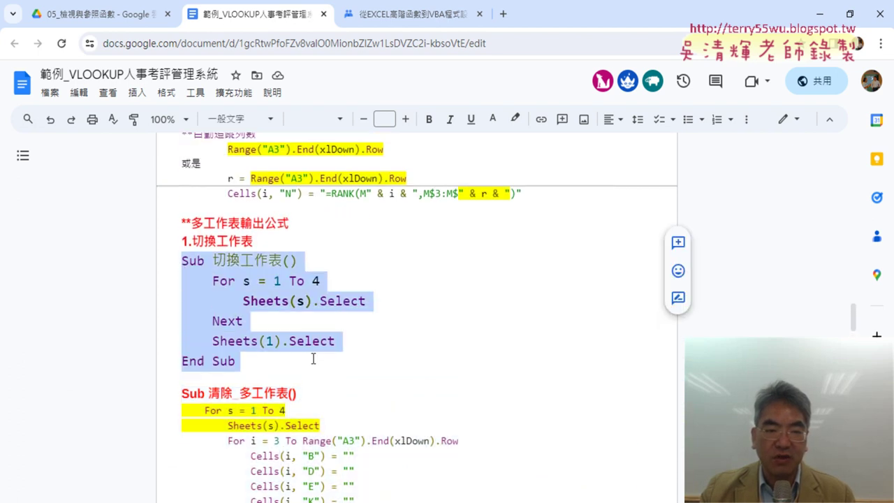
scroll(342, 315, "up", 4)
scroll(342, 316, "up", 3)
scroll(342, 314, "up", 2)
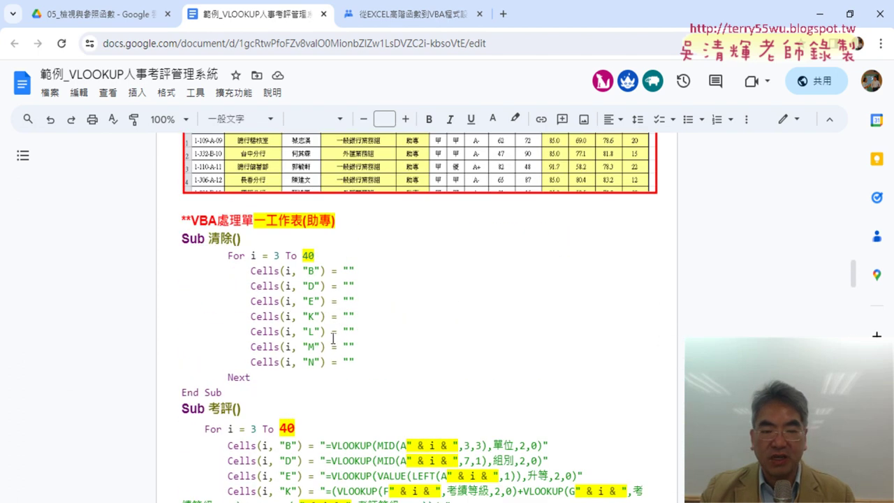
scroll(335, 335, "down", 4)
scroll(342, 328, "down", 3)
scroll(342, 328, "down", 3)
scroll(348, 341, "down", 2)
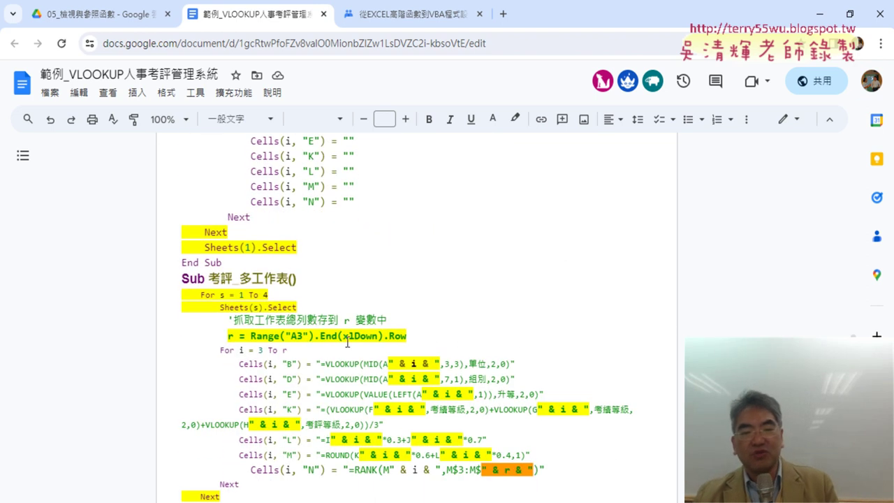
scroll(347, 341, "up", 2)
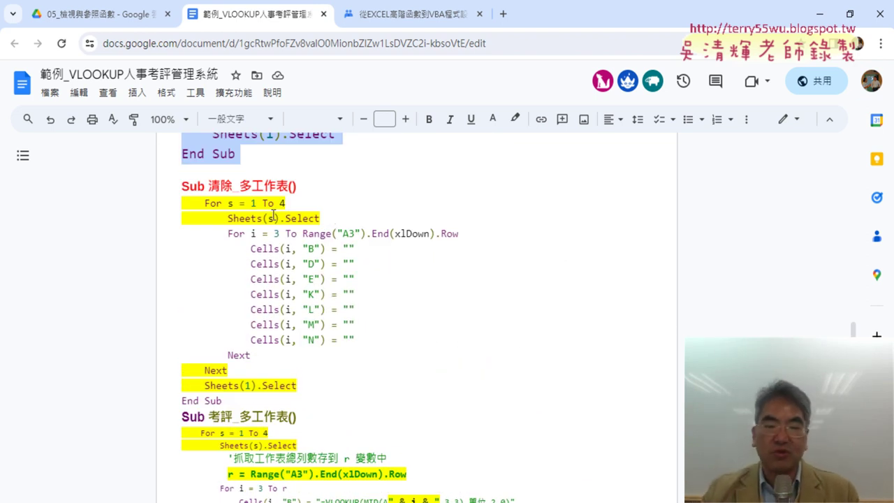
Back on the worksheet, run the 清除_多工作表 macro again.
left_click(820, 14)
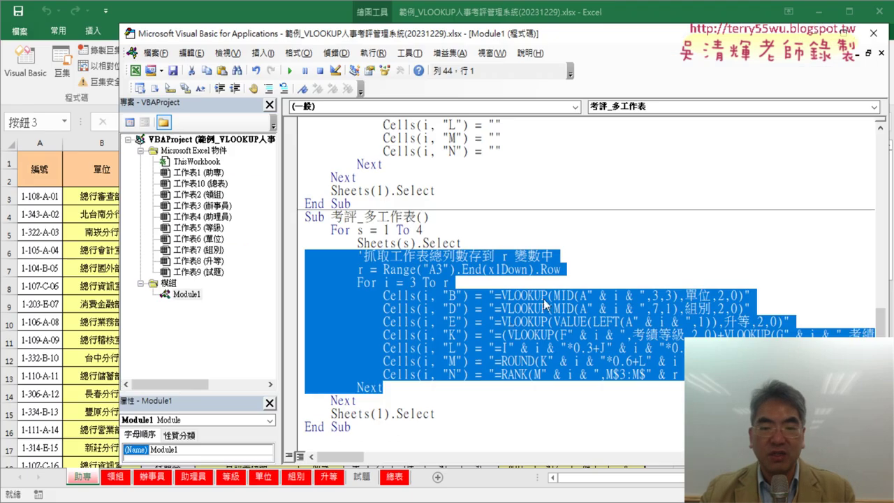
key("alt+F11")
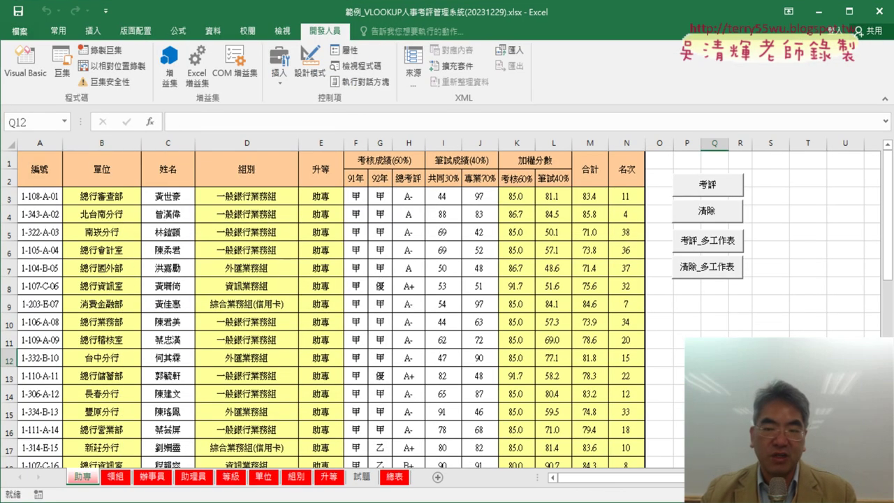
left_click(707, 266)
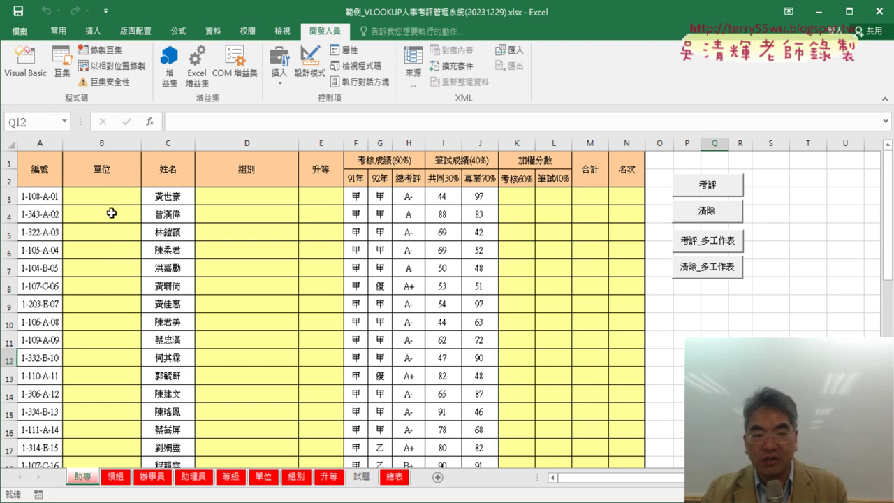
Check that B3, D3, E3 and K3 through N3 are empty, then open the macro code.
left_click(113, 196)
left_click(256, 196)
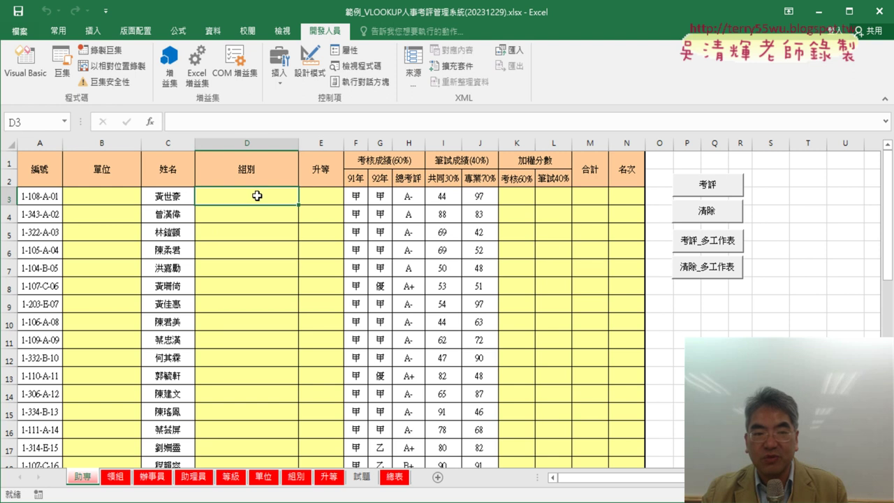
left_click(103, 194)
left_click(234, 197)
left_click(341, 197)
left_click(520, 196)
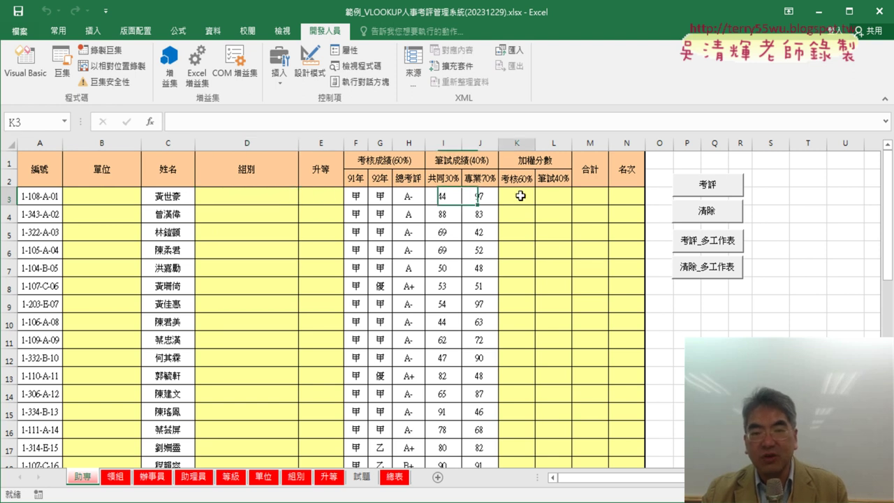
left_click(553, 196)
left_click(590, 196)
left_click(625, 196)
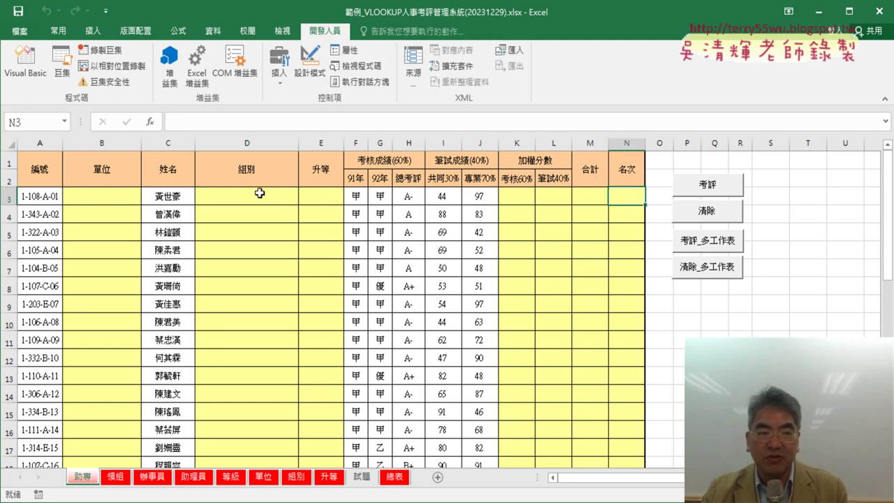
left_click(103, 196)
left_click(26, 63)
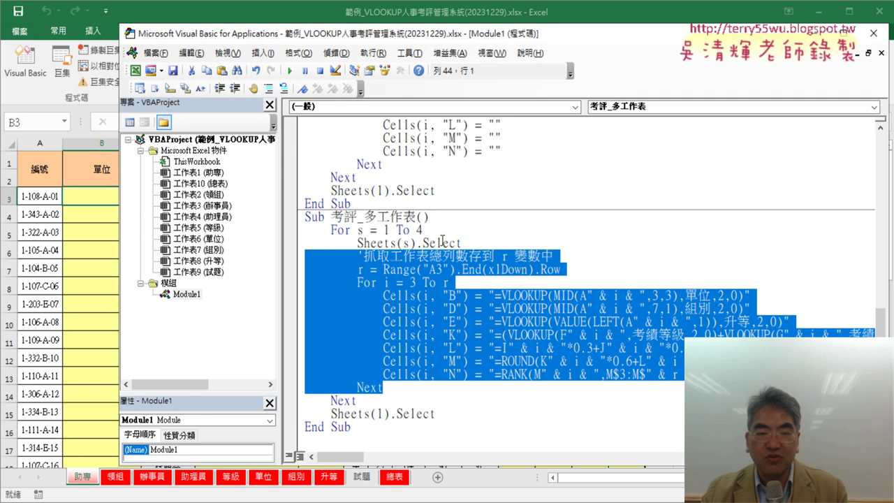
Add Application.ScreenUpdating = False as the first line of Sub 清除_多工作表().
scroll(455, 227, "up", 2)
scroll(454, 226, "up", 2)
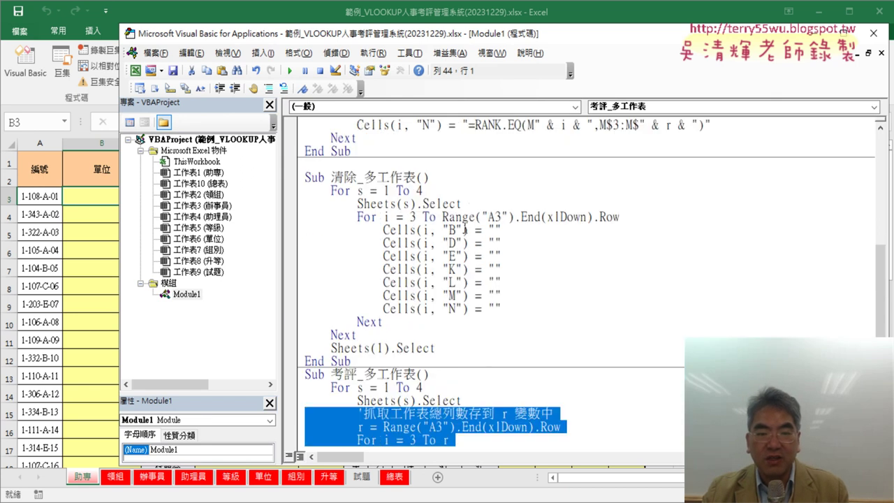
left_click(476, 180)
key("Return")
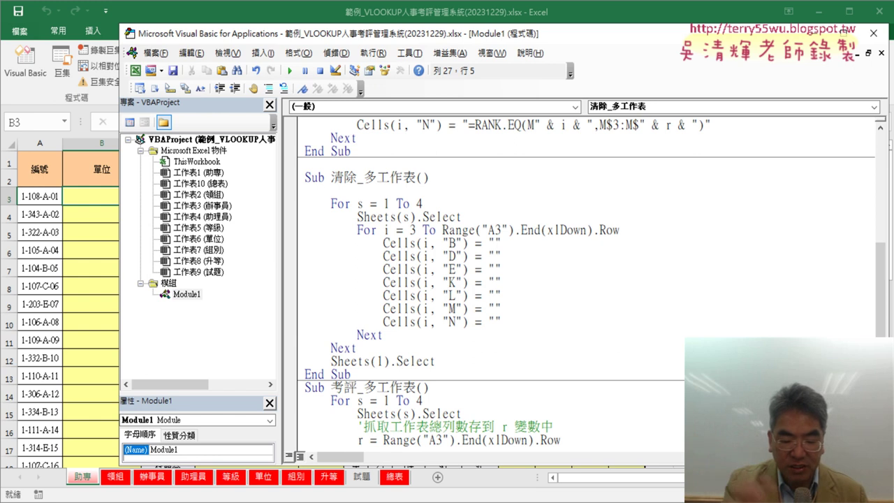
key("Tab")
type("appl")
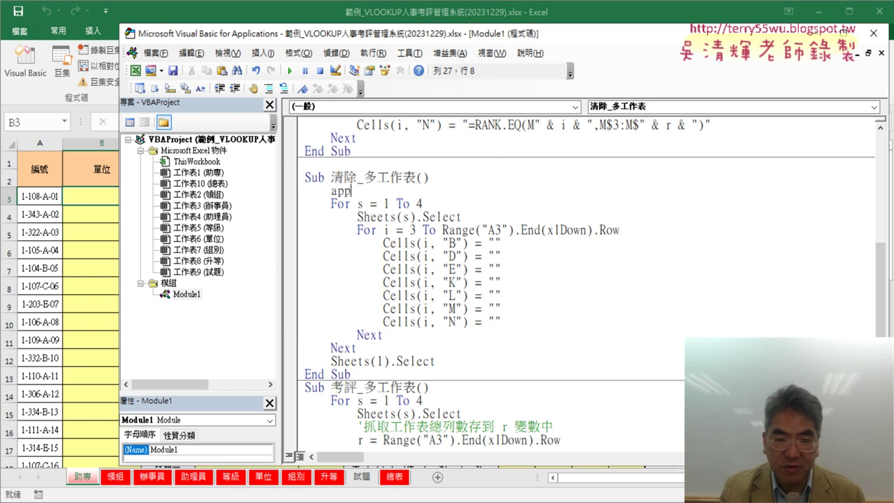
type("ic")
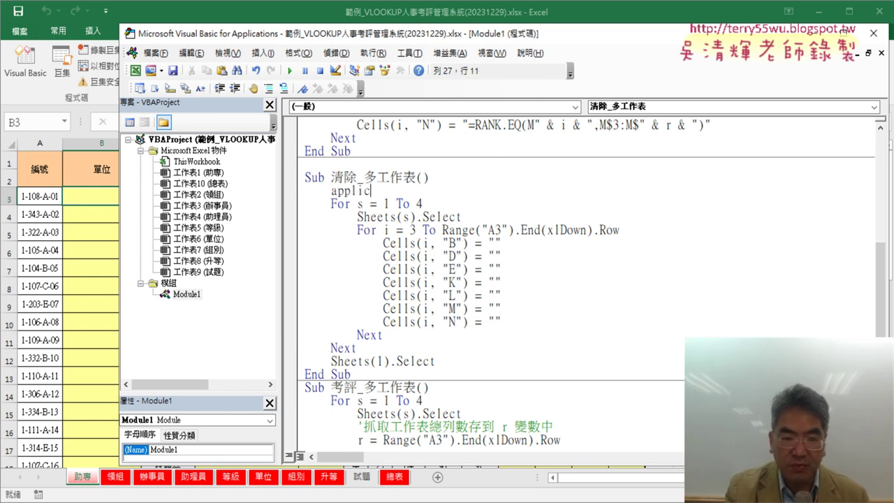
type("ati")
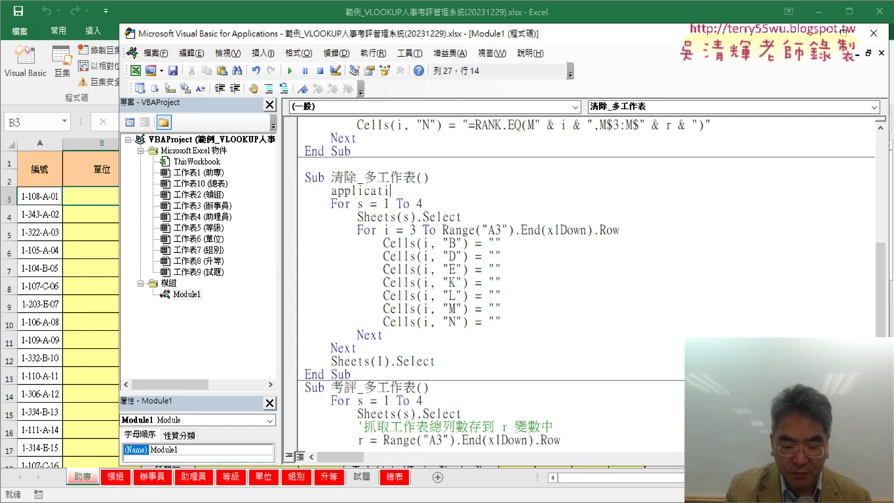
type("on")
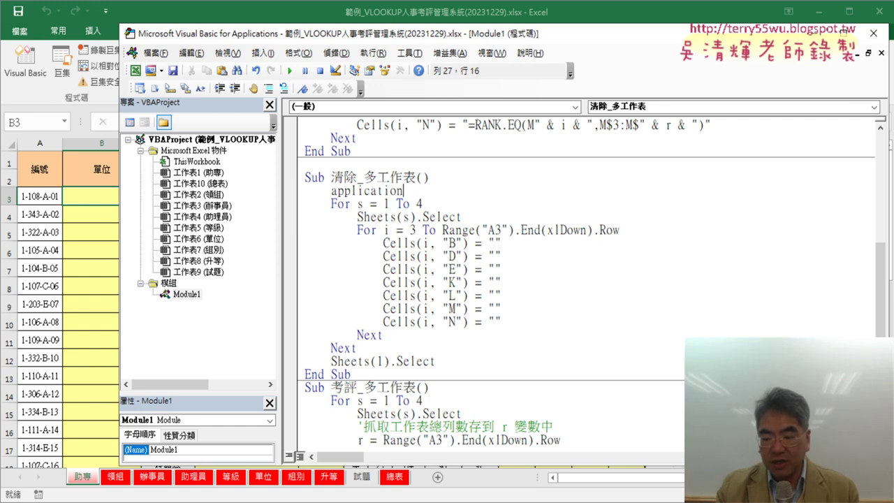
type(".s")
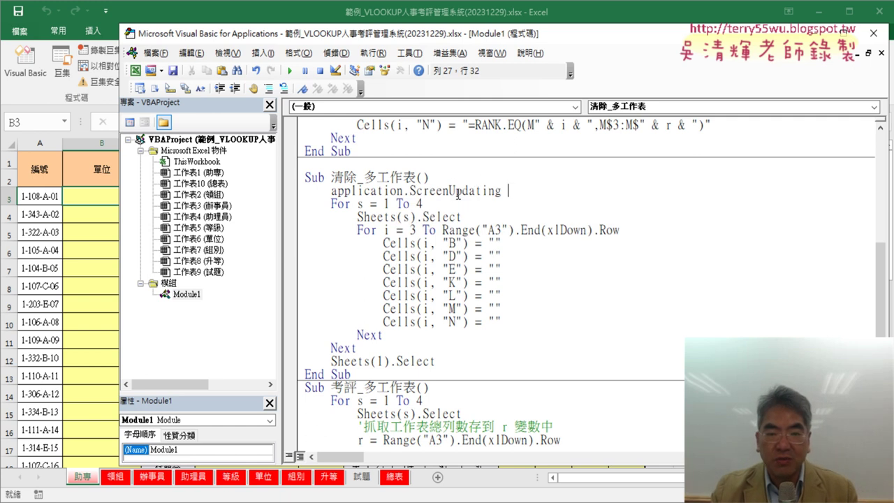
type(" =")
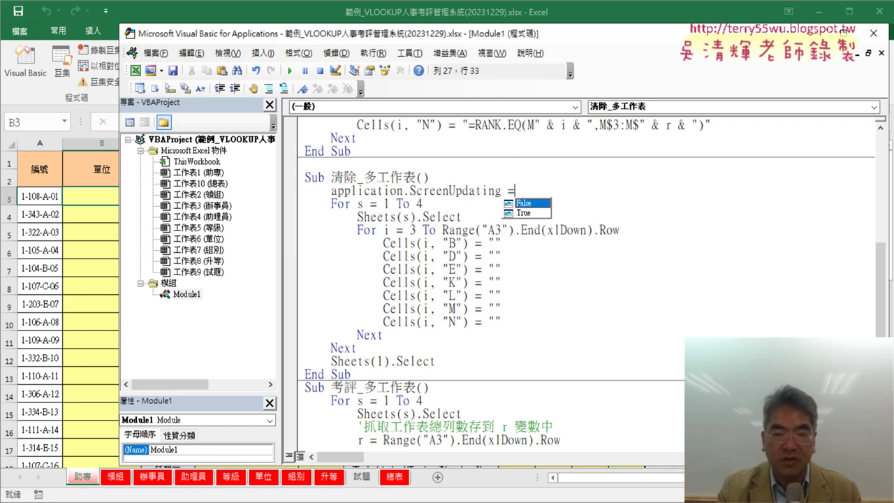
key("Tab")
left_click(619, 297)
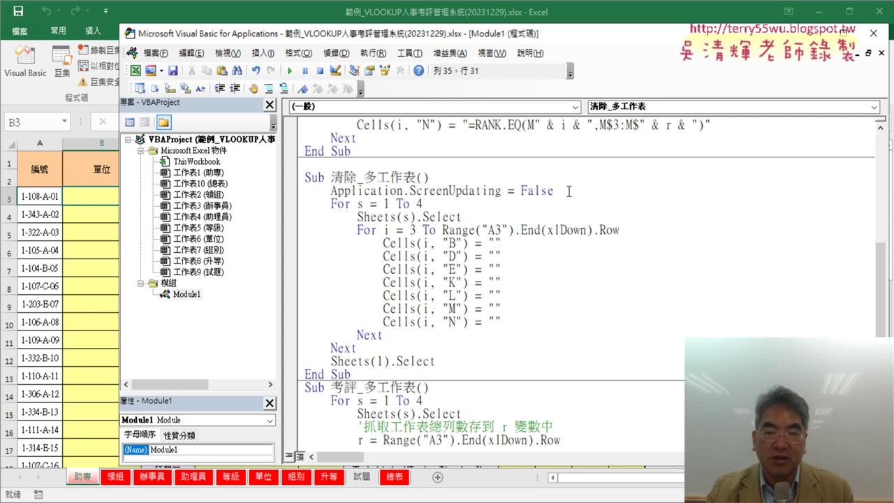
Copy that ScreenUpdating line and paste it under Sub 考評_多工作表().
left_click_drag(569, 190, 331, 190)
right_click(360, 196)
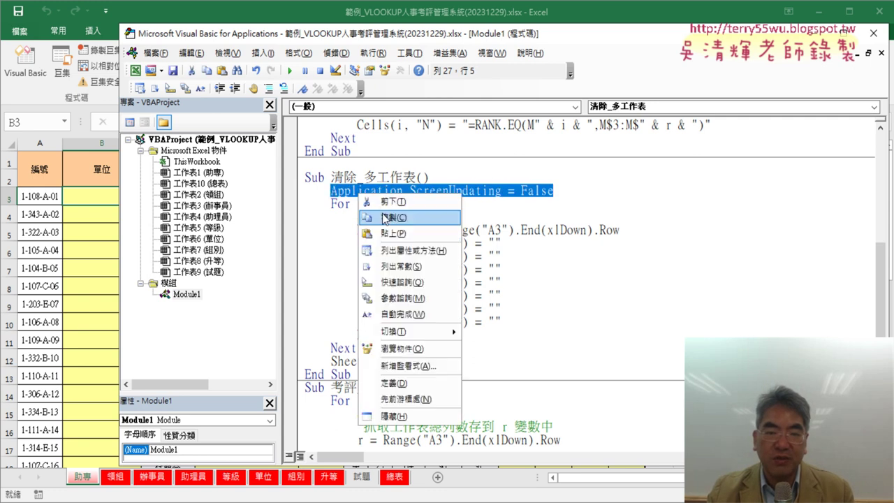
left_click(406, 293)
left_click(438, 388)
key("Return")
key("Tab")
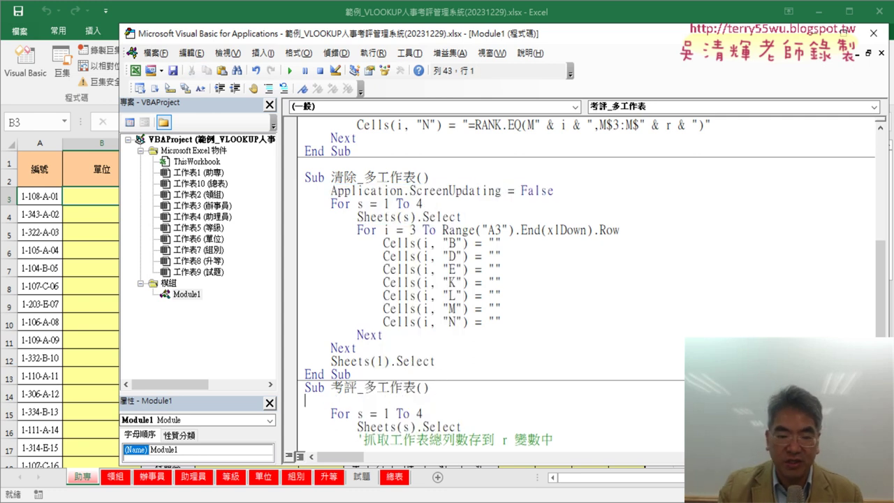
key("ctrl+v")
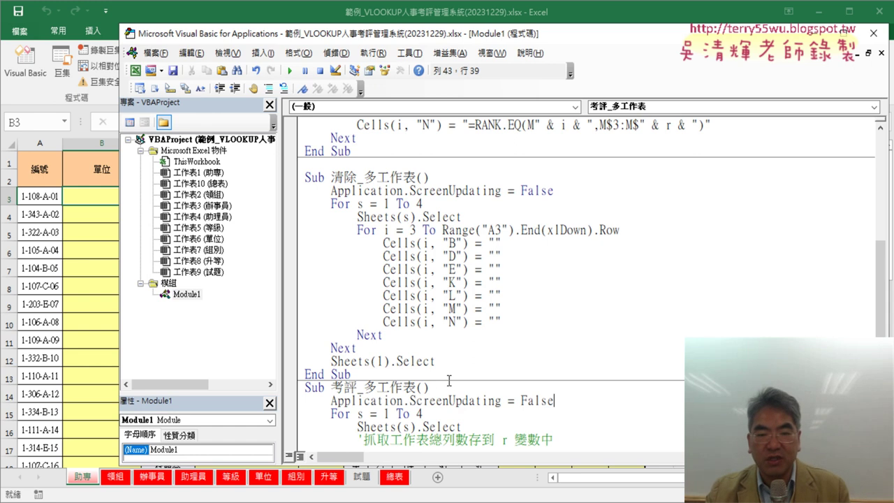
left_click_drag(590, 193, 336, 192)
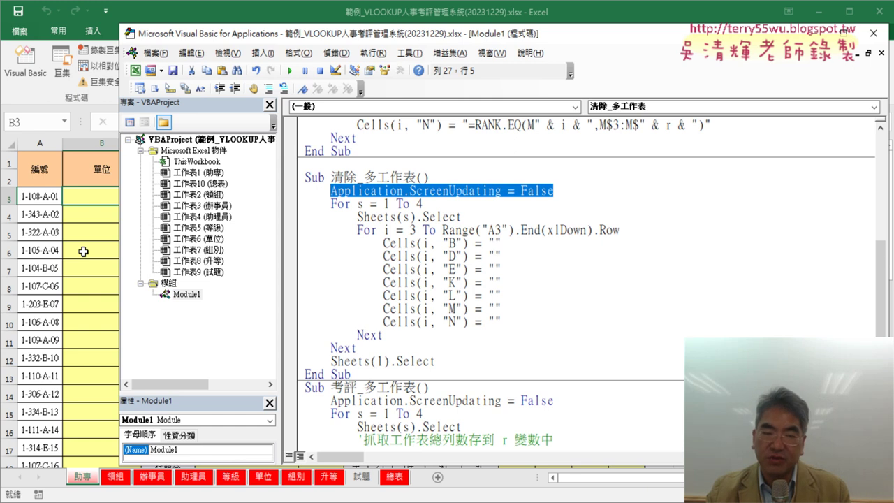
Run 考評_多工作表 to fill the sheets, then 清除_多工作表 to clear them.
left_click(83, 251)
left_click(727, 243)
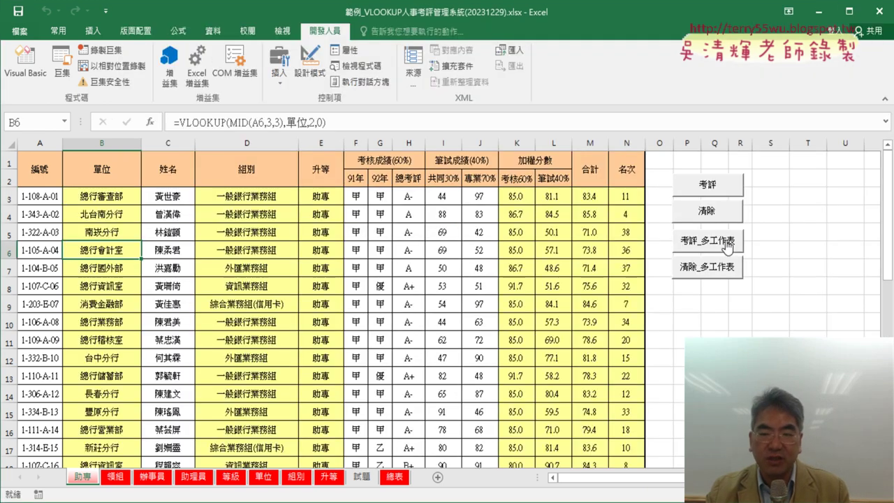
left_click(710, 264)
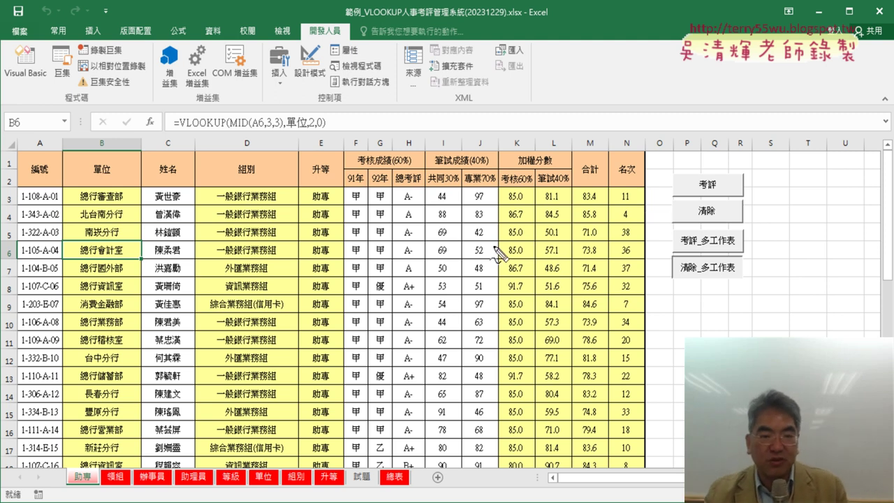
Circle the cleared 單位, 組別/升等 and K–N columns in red pen, erase the marks, and reopen the code.
left_click_drag(96, 447, 103, 453)
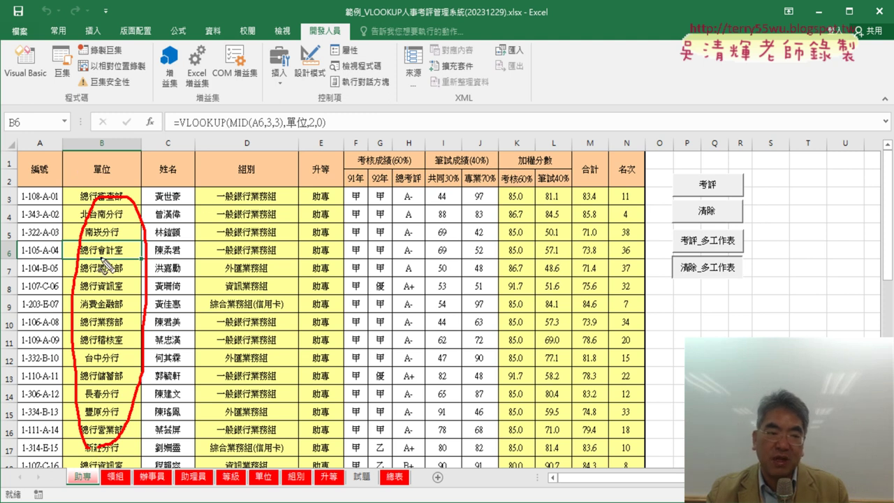
left_click_drag(199, 380, 342, 434)
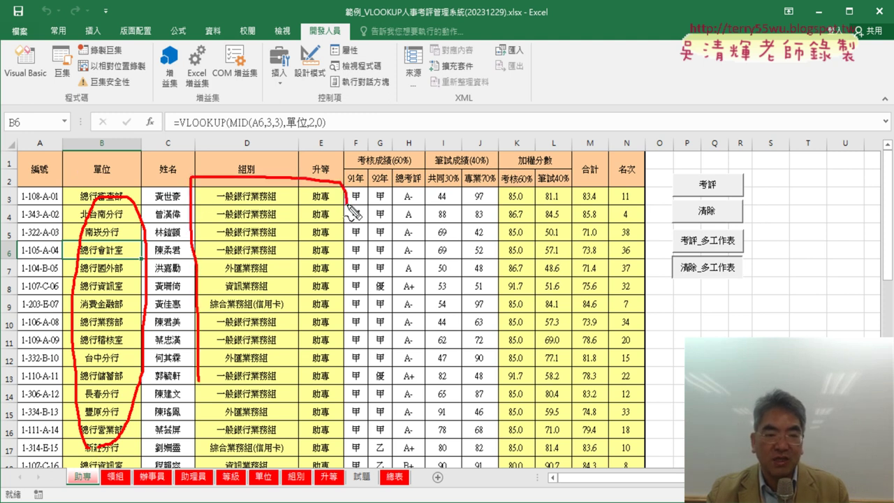
mouse_move(492, 182)
left_mouse_down()
mouse_move(499, 258)
mouse_move(643, 180)
mouse_move(645, 280)
left_mouse_up()
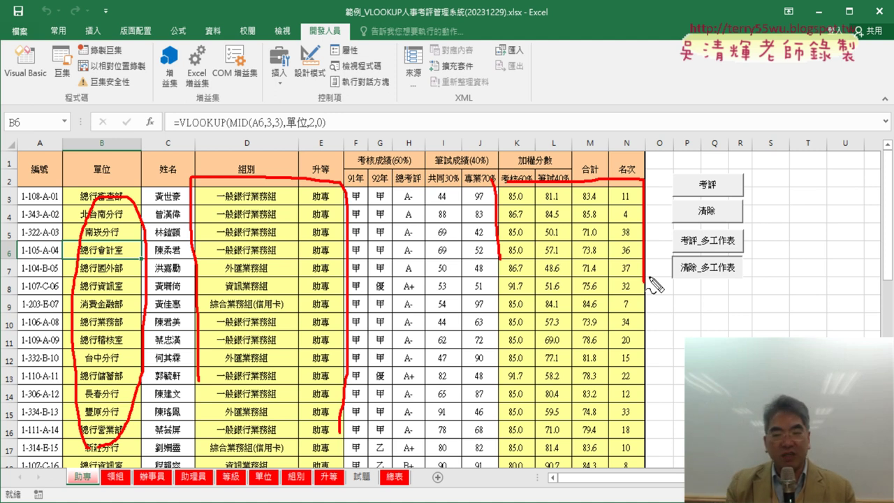
key("Escape")
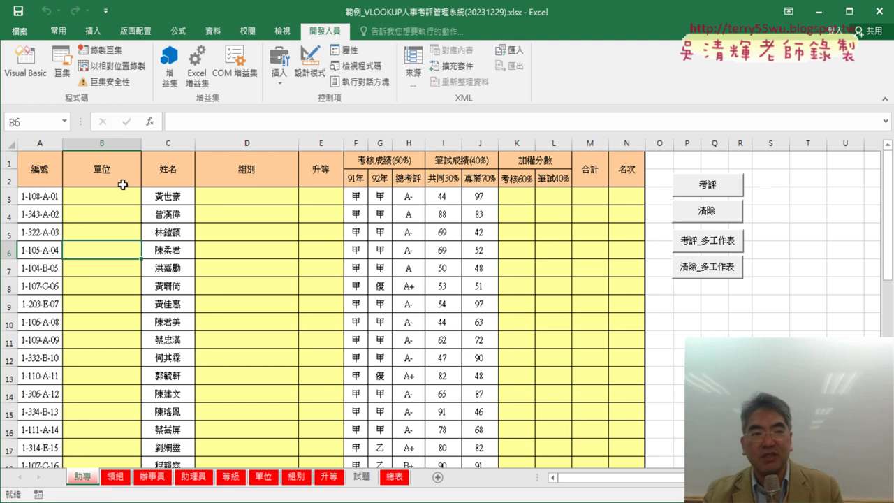
left_click(25, 62)
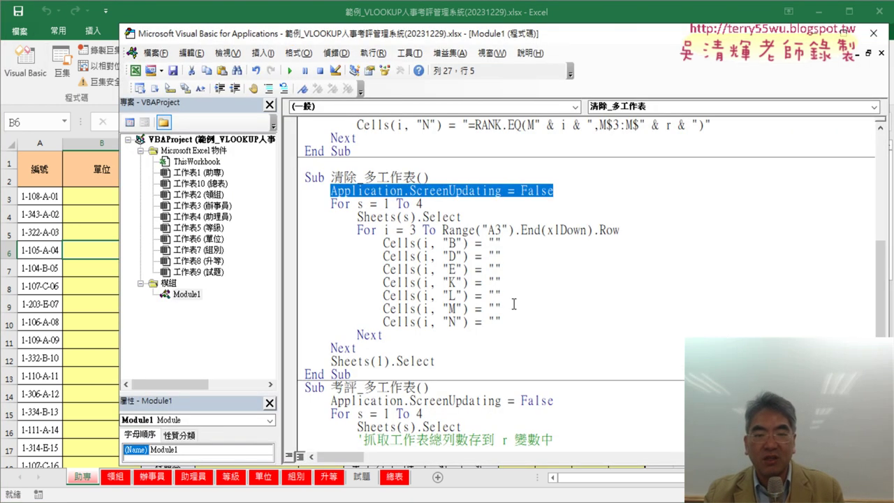
Comment out the seven Cells clearing lines inside the 清除_多工作表 loop.
scroll(513, 304, "down", 1)
left_click(407, 217)
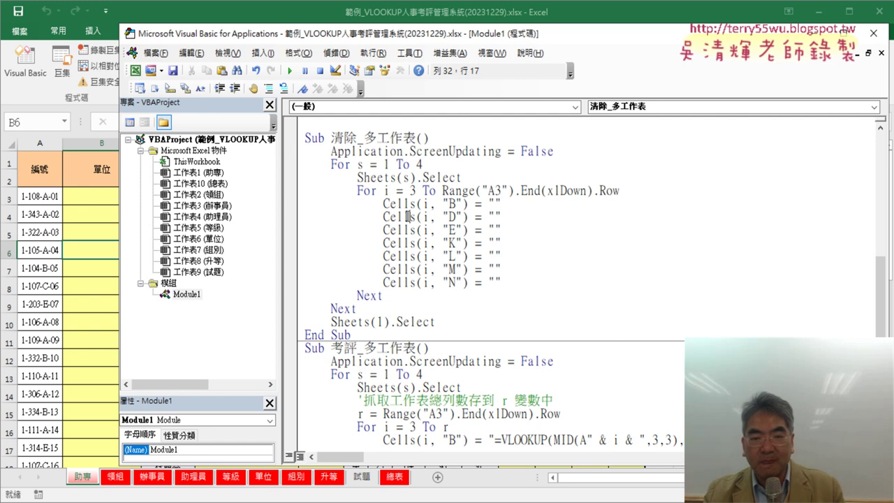
left_click_drag(509, 282, 292, 202)
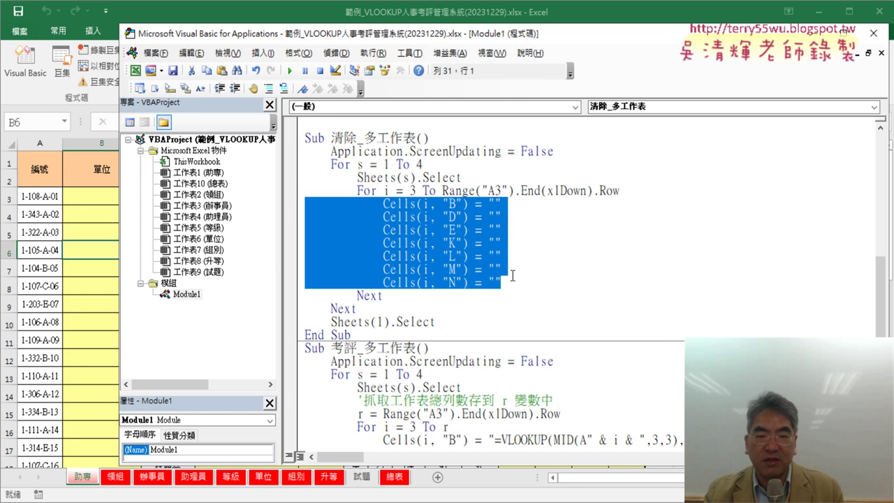
left_click(364, 137)
left_click_drag(521, 284, 280, 202)
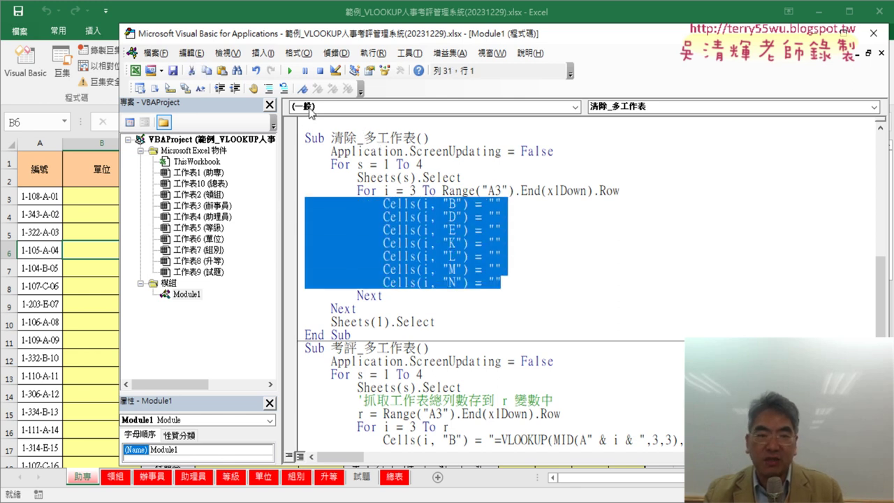
left_click(268, 88)
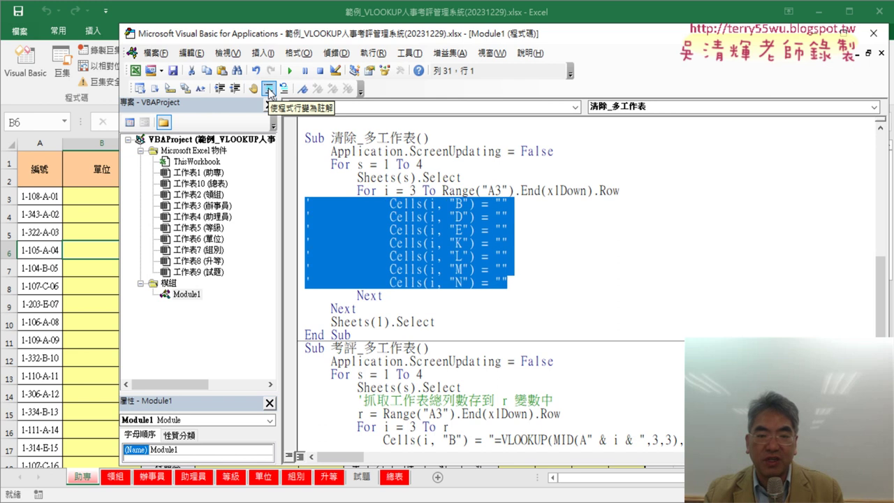
Add Range("B2:B40") = "" below the commented block.
left_click(532, 288)
key("Return")
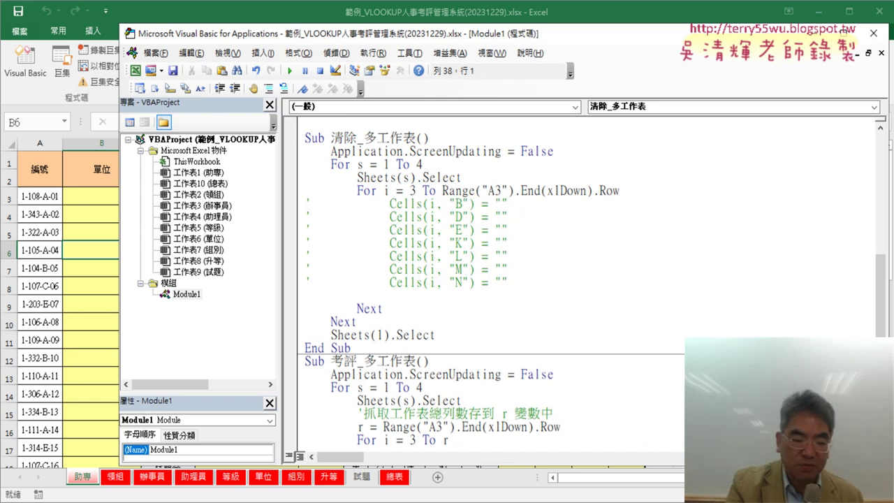
key("Tab")
key("Tab")
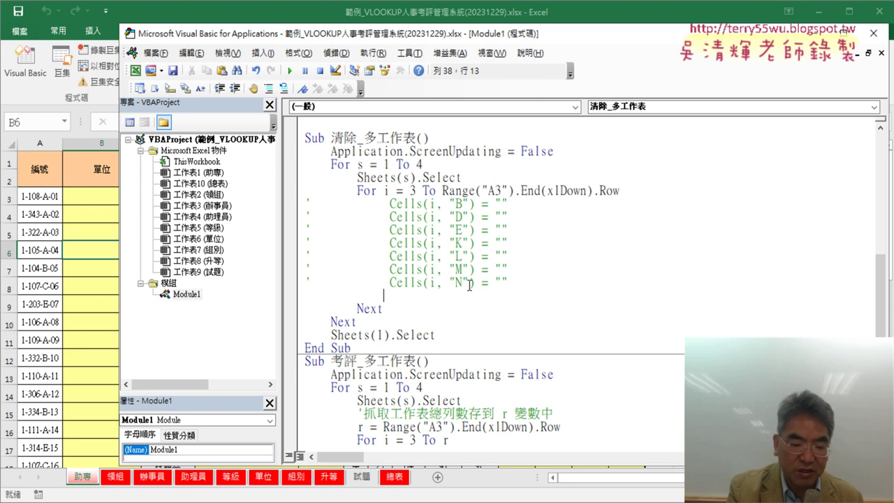
type("rang")
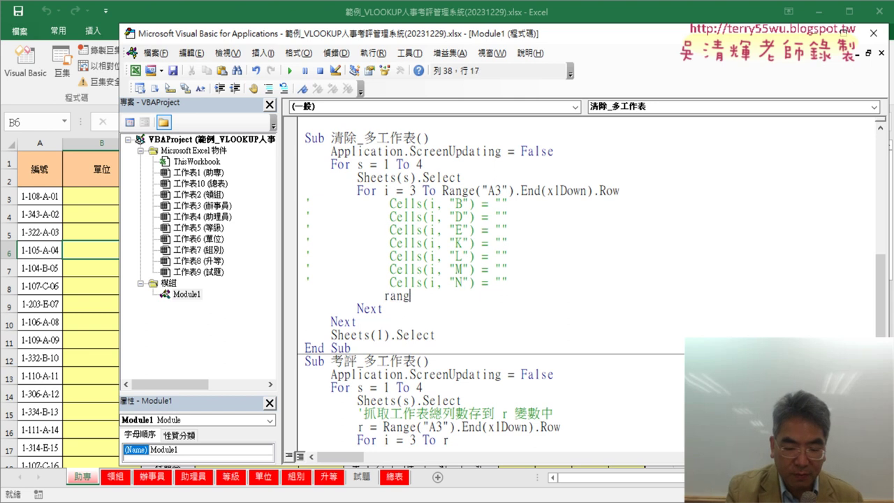
type("e(\"B")
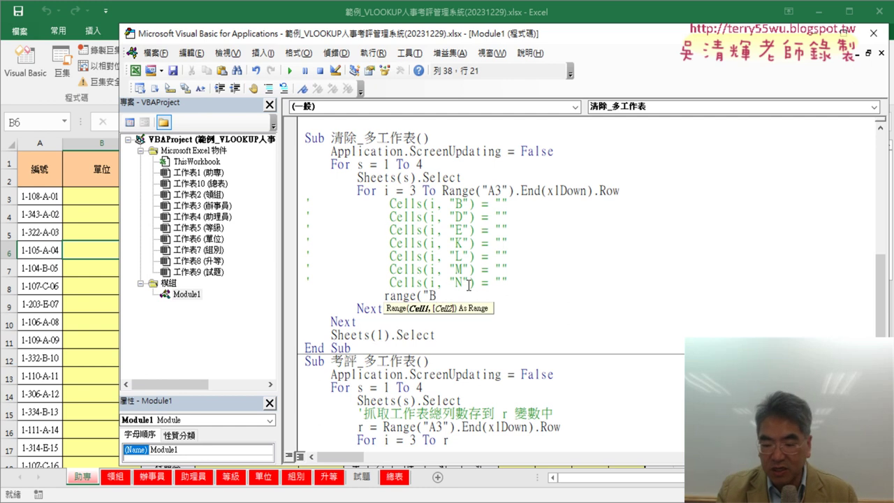
type("2:")
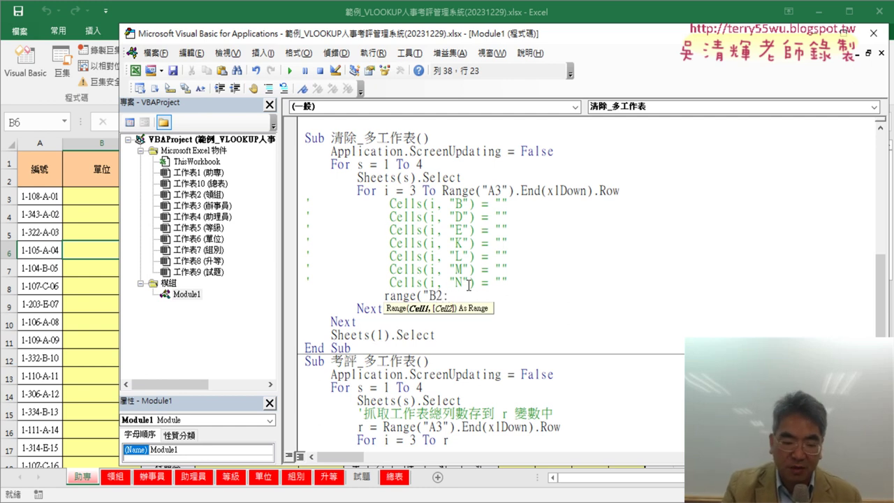
type("B40")
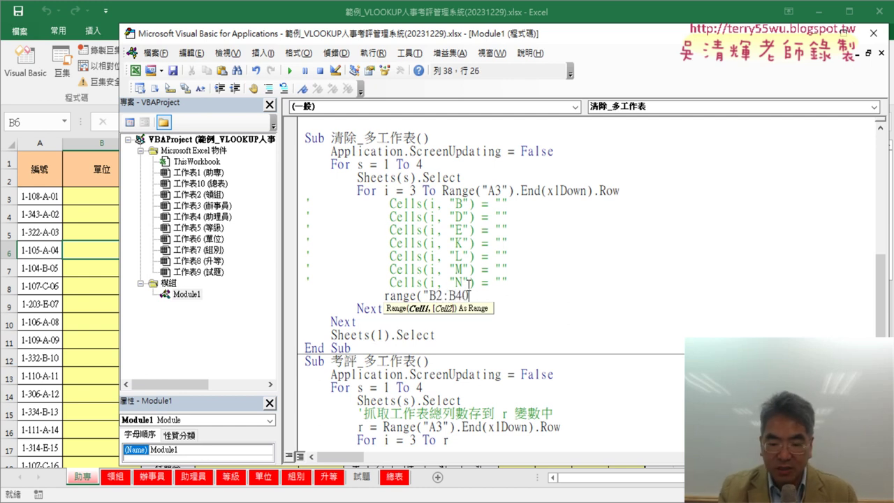
type("\"")
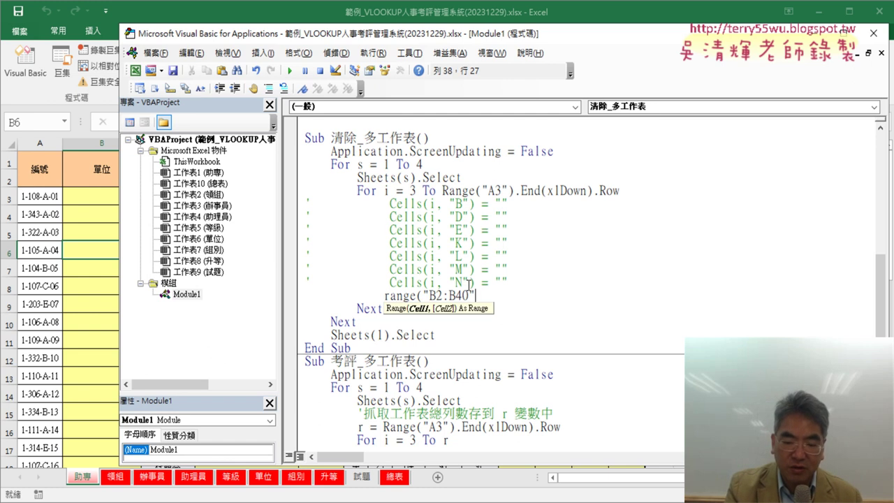
type(")=\"")
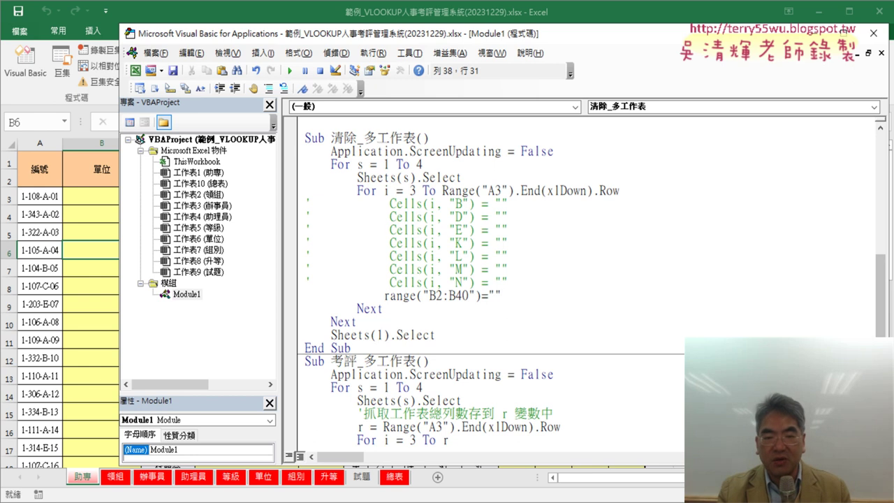
key("Return")
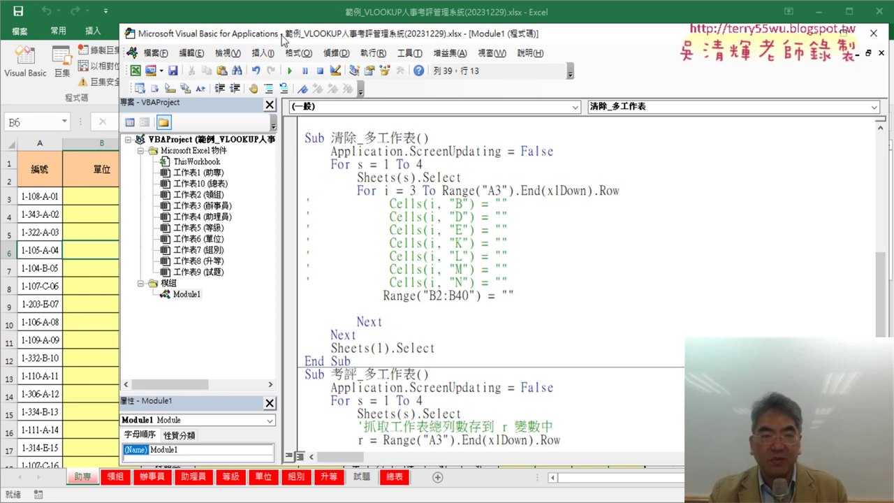
Copy the B2:B40 statement onto the next line and change its first column to D.
left_click_drag(283, 41, 457, 45)
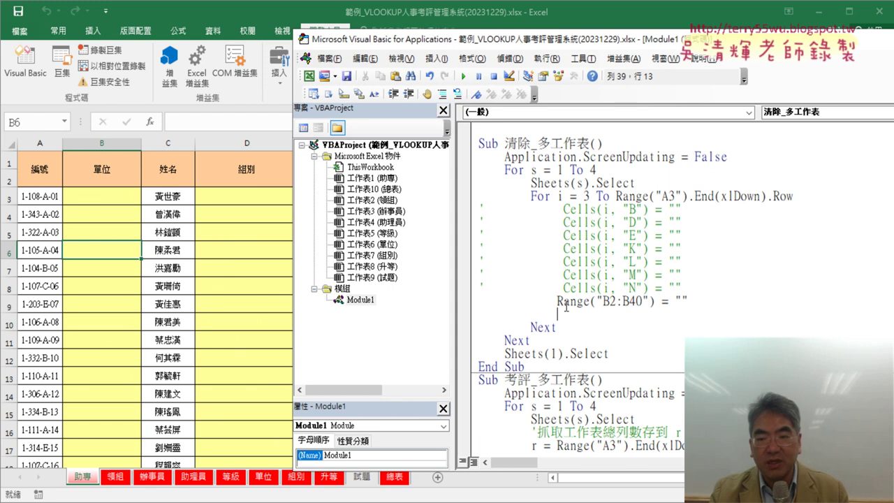
left_click_drag(557, 300, 691, 301)
left_click_drag(627, 305, 609, 318)
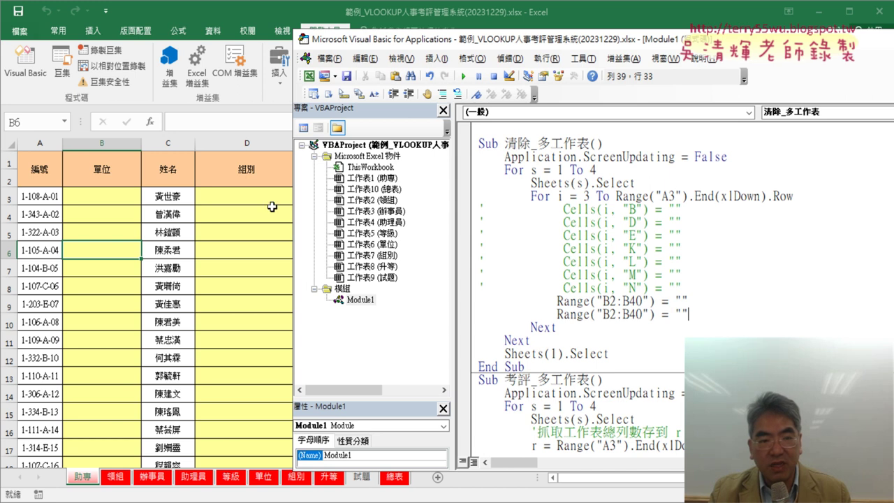
left_click(609, 316)
key("BackSpace")
type("D")
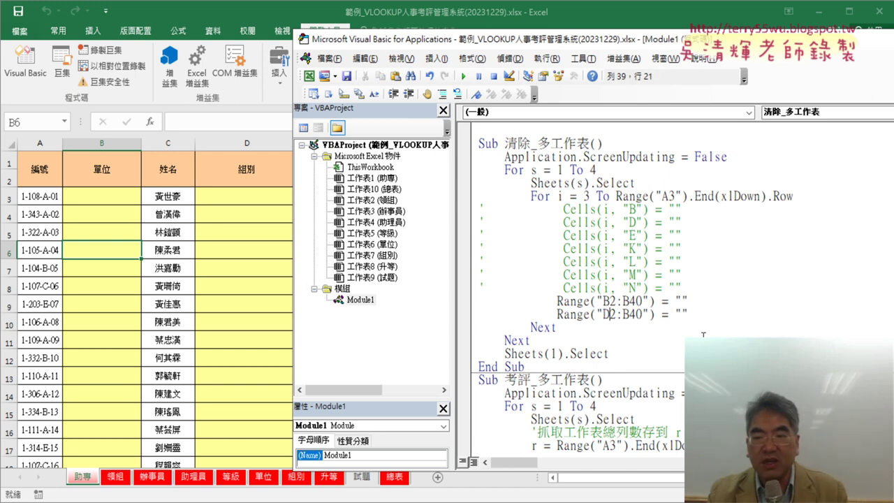
key("shift+Left")
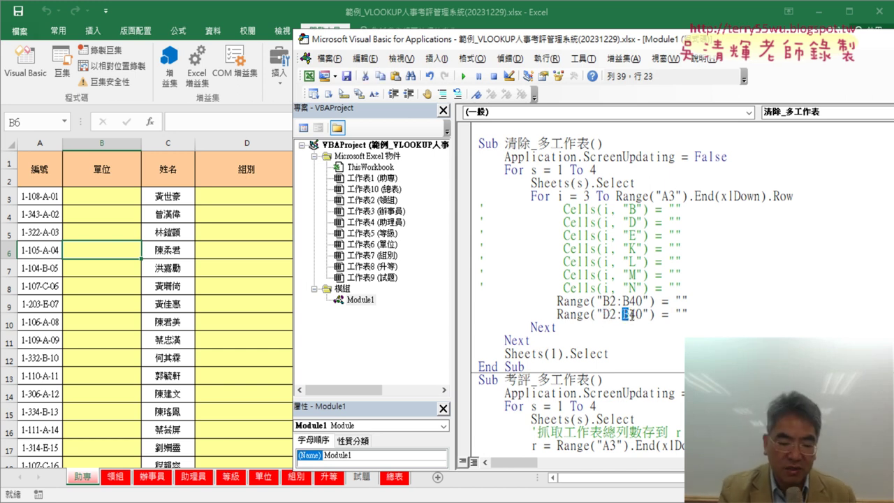
Finish the copy as Range("D2:E40"), then check column K on the worksheet.
type("E")
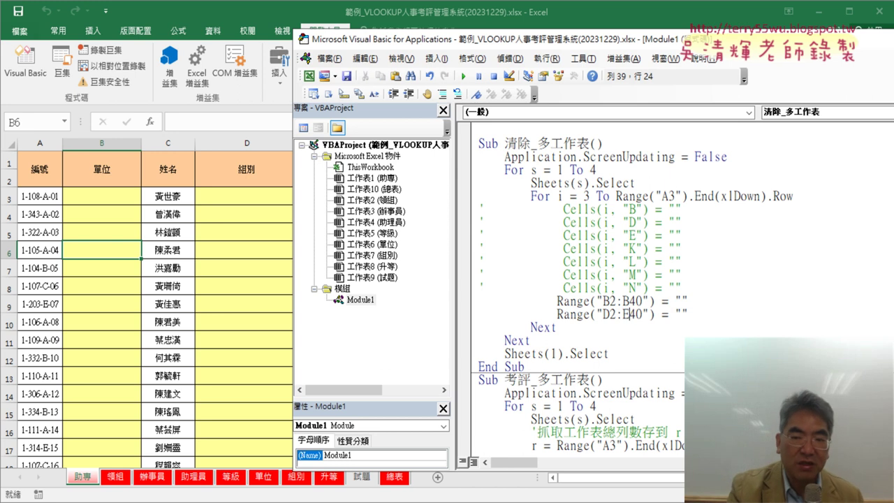
left_click(238, 197)
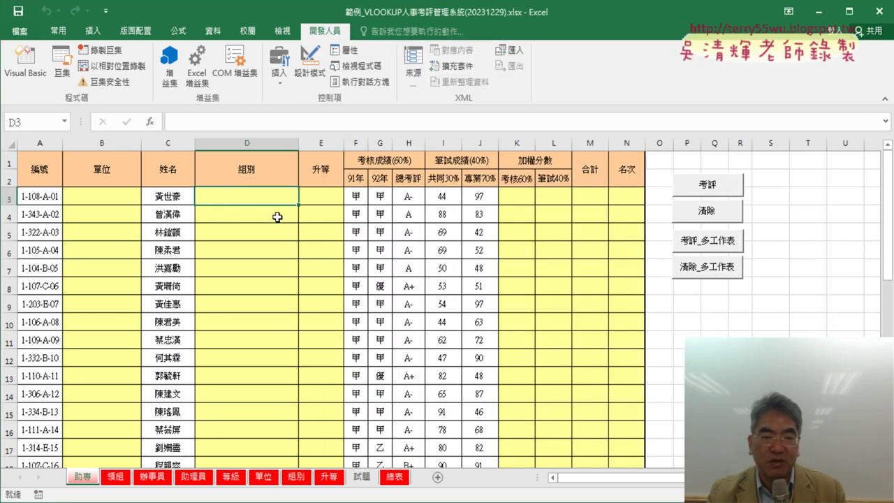
scroll(287, 220, "down", 4)
scroll(299, 342, "down", 7)
scroll(356, 286, "up", 5)
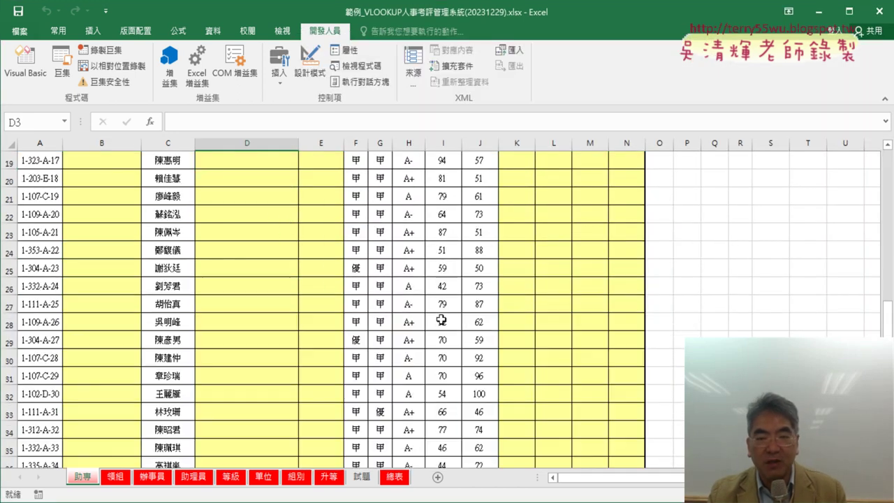
scroll(447, 265, "up", 6)
left_click(520, 195)
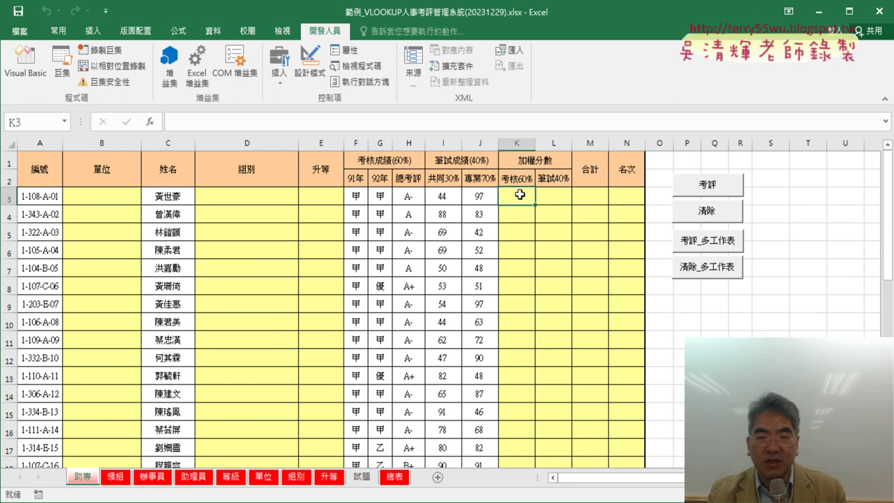
left_click(26, 63)
Copy the D2:E40 line below and change D to K and E to N, giving Range("K2:N40").
key("Return")
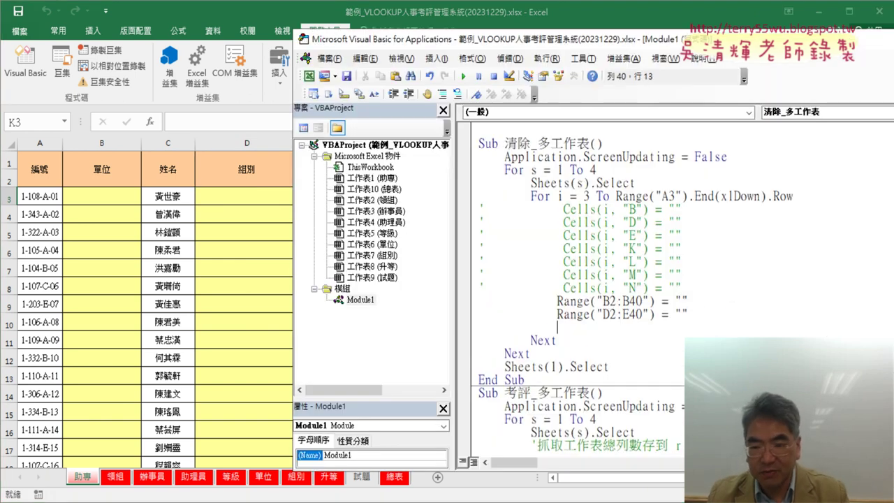
left_click_drag(556, 315, 678, 320)
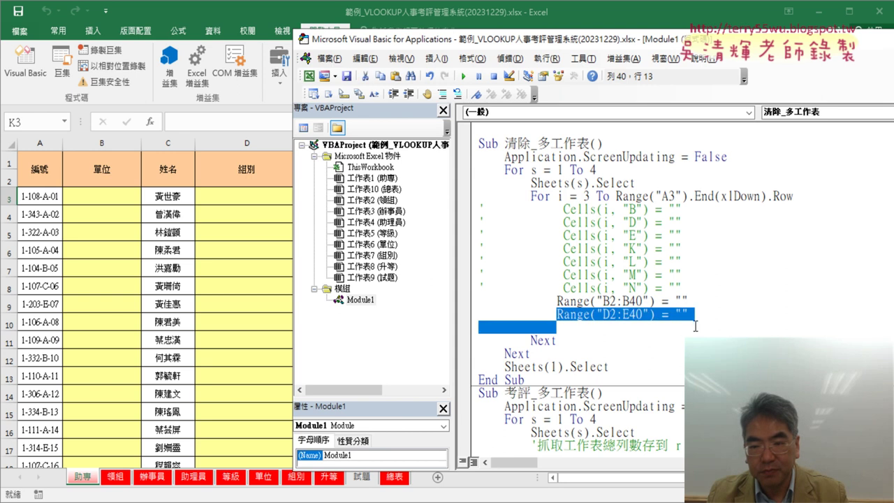
left_click_drag(606, 324, 603, 327)
type("K")
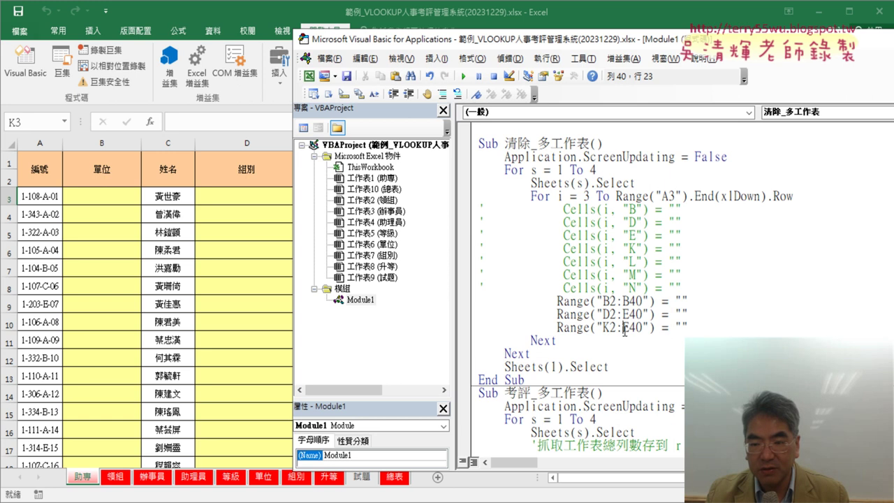
left_click_drag(622, 329, 630, 329)
type("N")
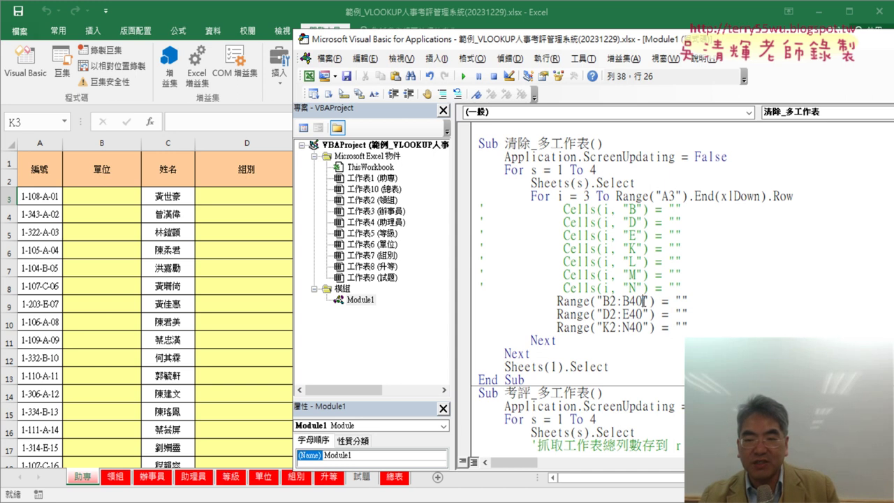
left_click_drag(643, 301, 636, 301)
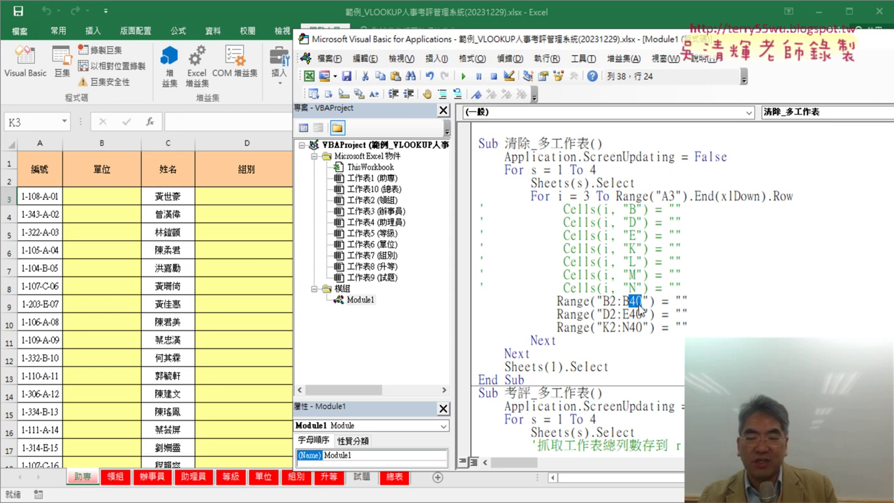
Refill the sheets with 考評_多工作表, run 清除_多工作表, and break it with Ctrl+Break.
left_click(638, 301)
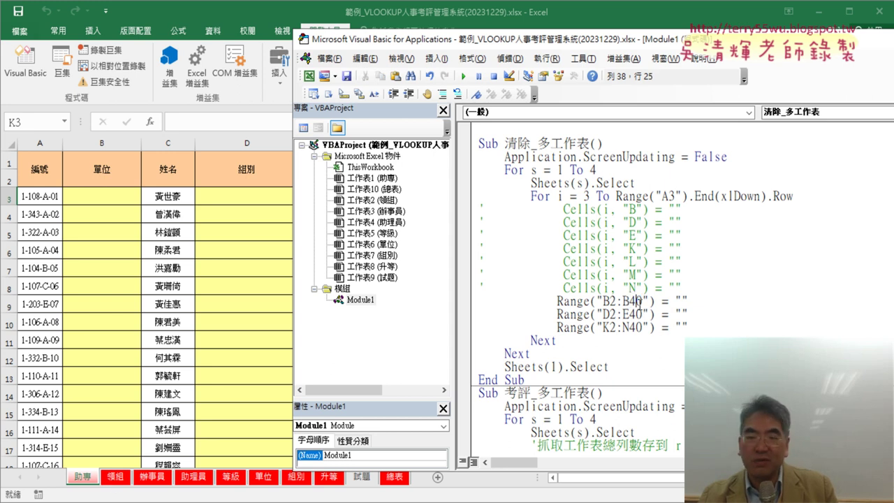
left_click(237, 285)
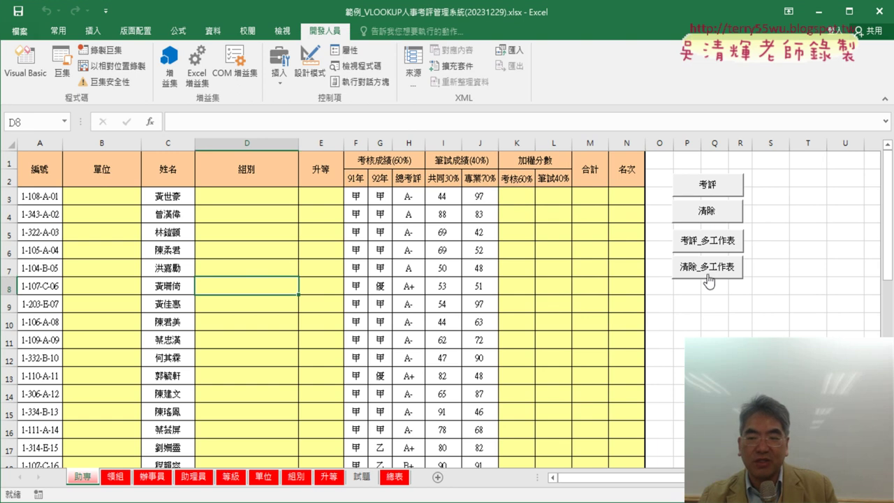
left_click(707, 244)
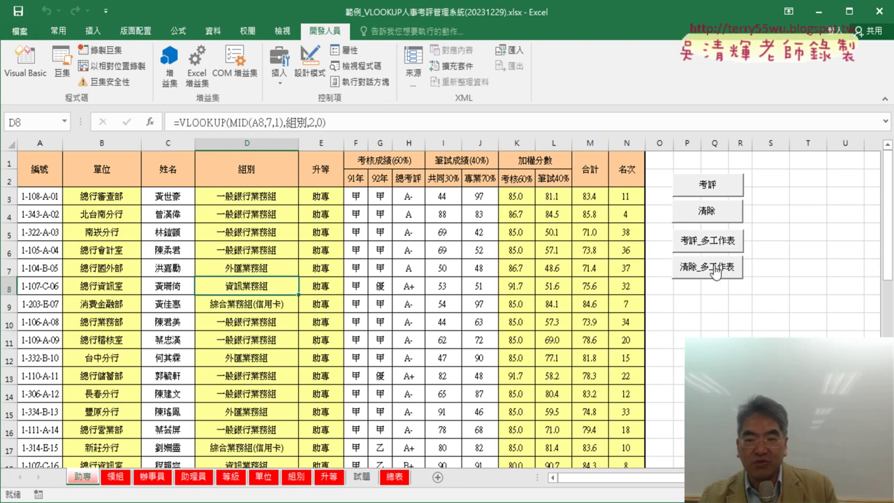
left_click(721, 268)
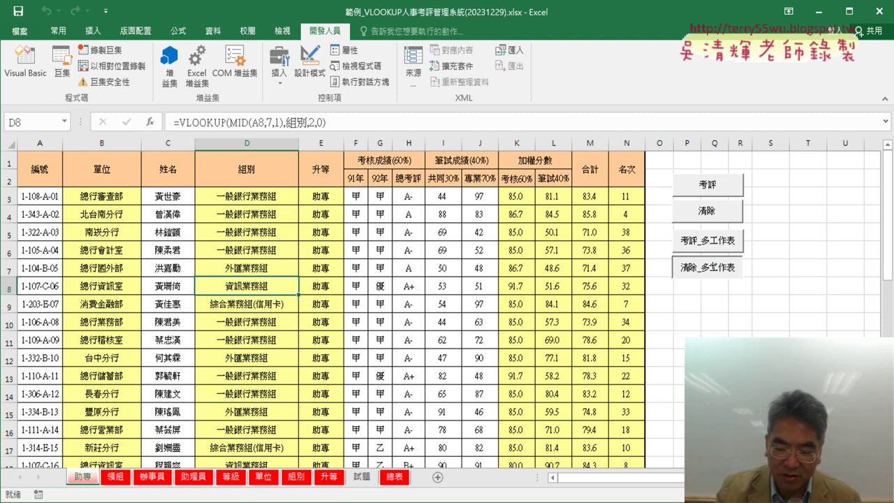
key("ctrl+Break")
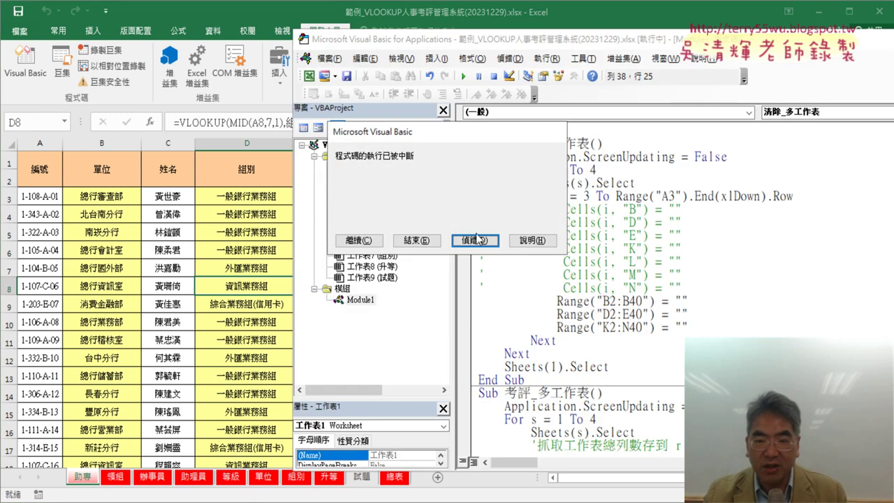
Enter debug mode and comment out the inner For i line and its matching Next.
left_click(477, 240)
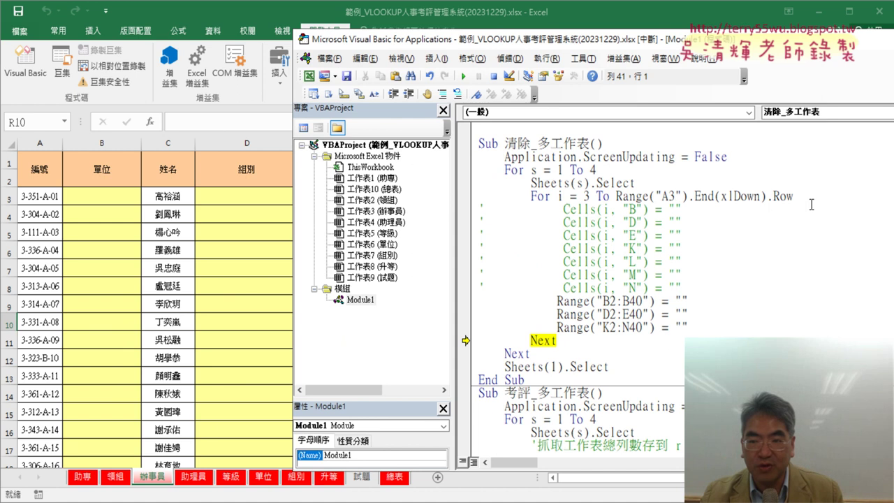
left_click_drag(803, 198, 460, 191)
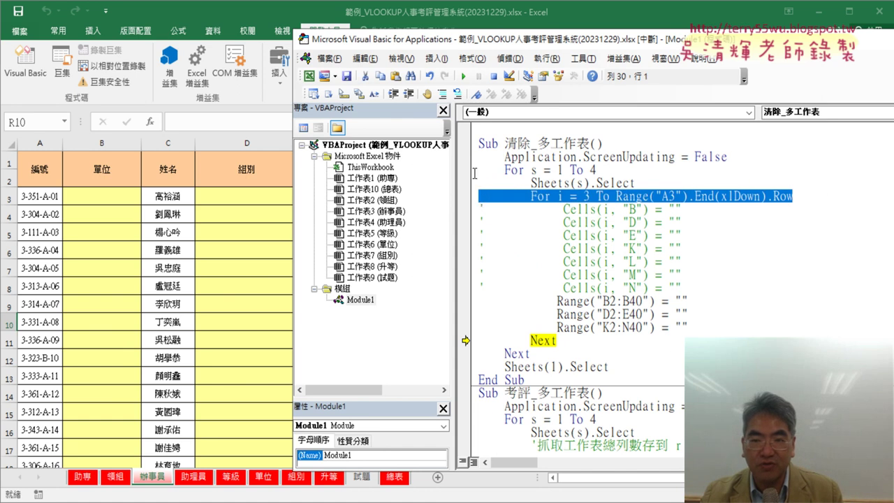
left_click(442, 94)
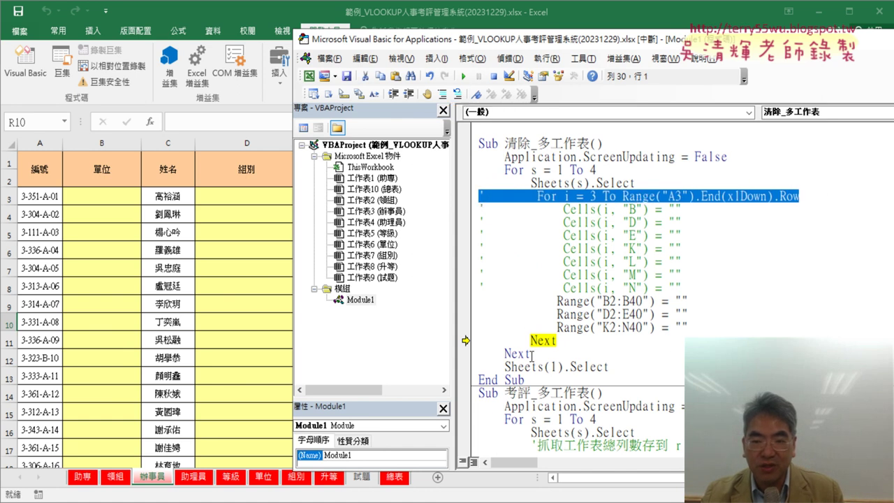
left_click_drag(557, 341, 465, 337)
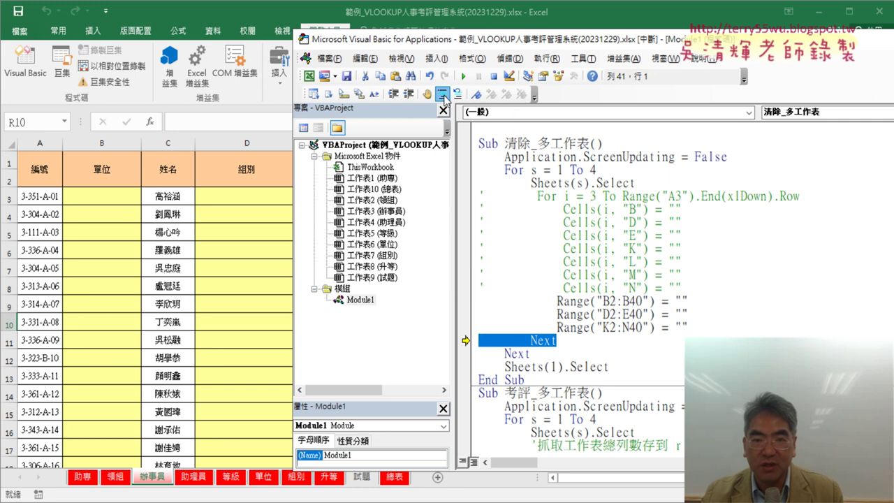
left_click(442, 95)
Review the commented lines and the three Range clears, then reset the paused macro.
left_click_drag(683, 287, 468, 207)
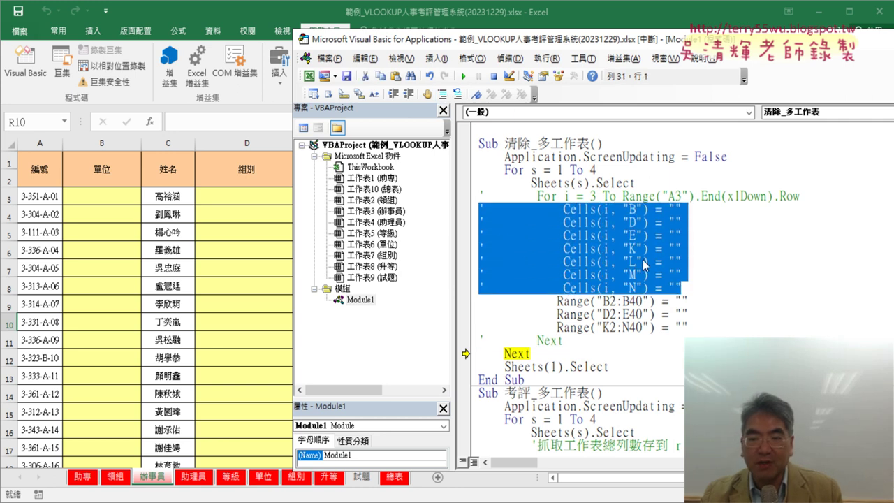
left_click_drag(824, 196, 475, 200)
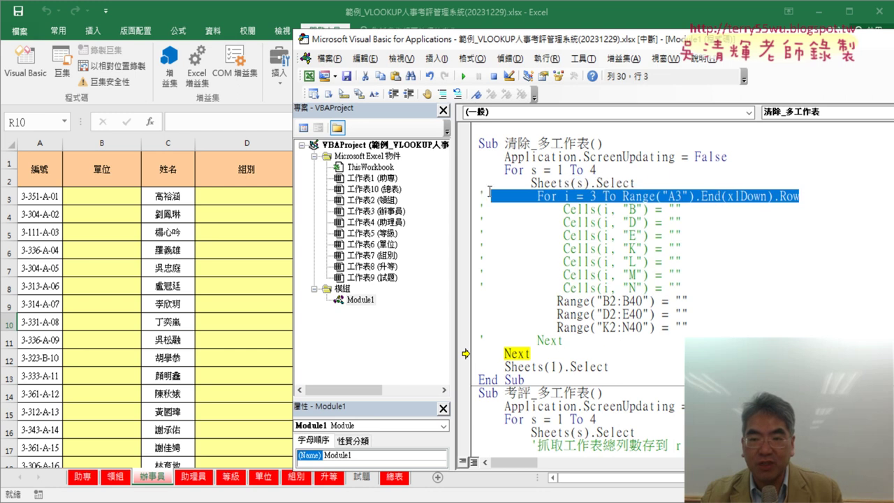
left_click_drag(565, 341, 470, 337)
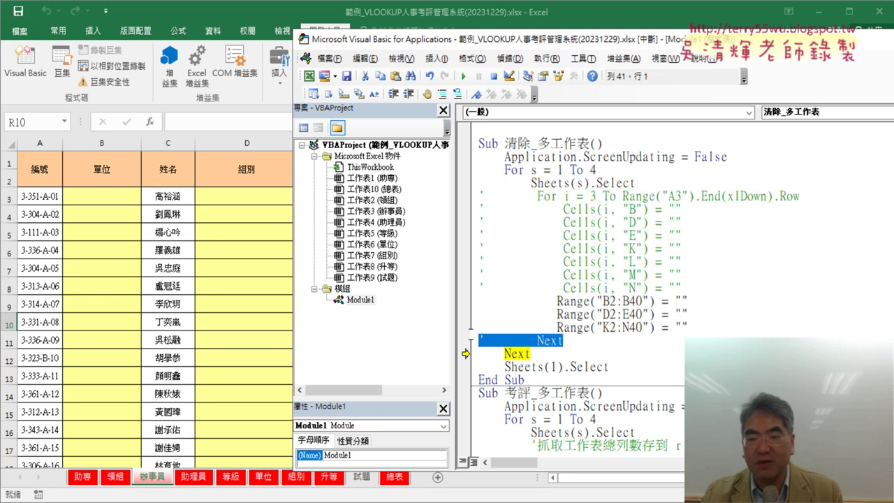
left_click_drag(698, 326, 472, 300)
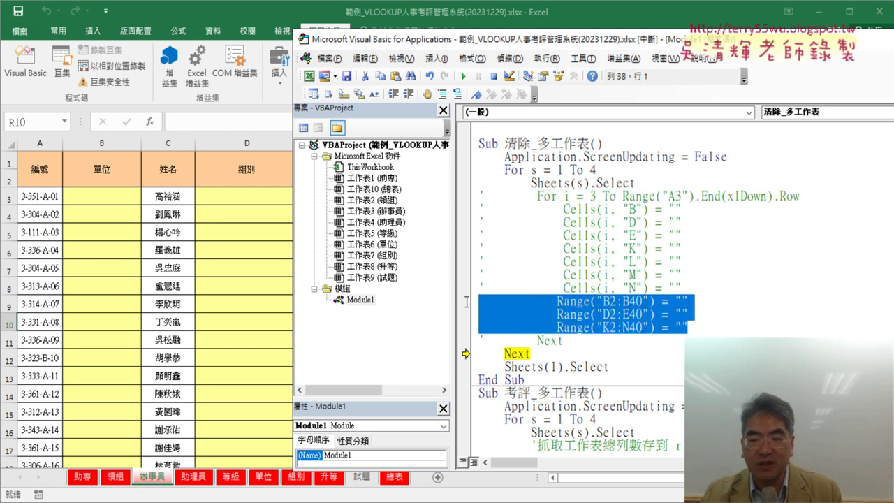
left_click(689, 327)
left_click(493, 76)
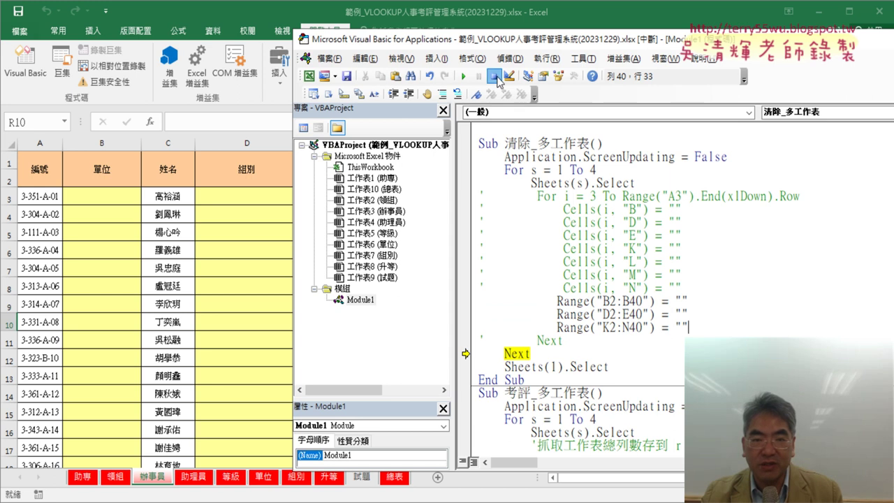
left_click(212, 248)
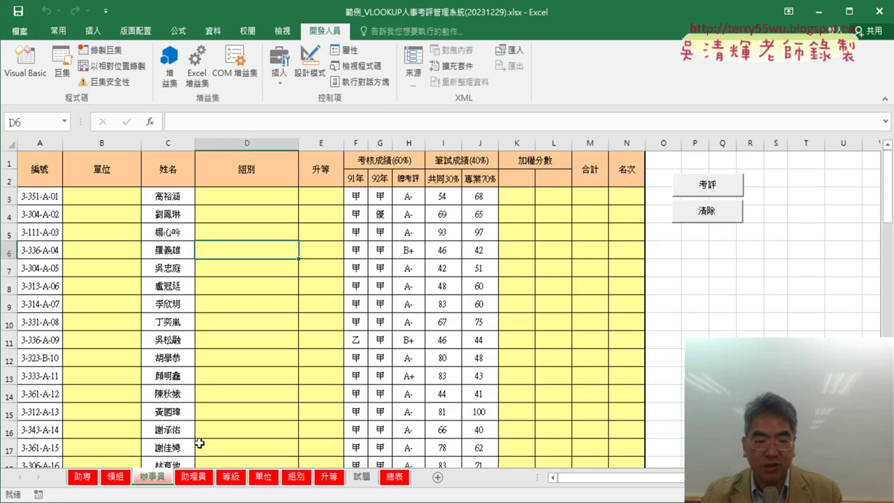
Check the 助專 sheet, scroll 領組 to see rows past 40 still filled, and reopen the code.
left_click(80, 478)
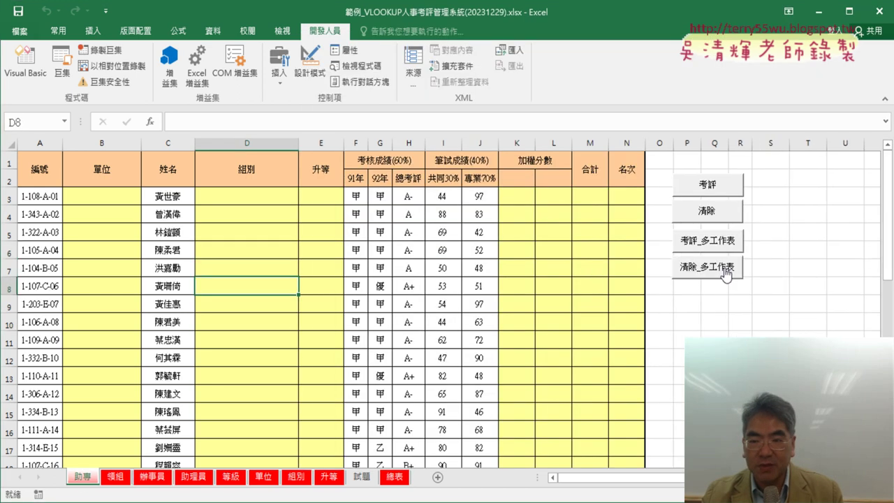
left_click(116, 478)
scroll(259, 344, "down", 3)
scroll(258, 343, "down", 3)
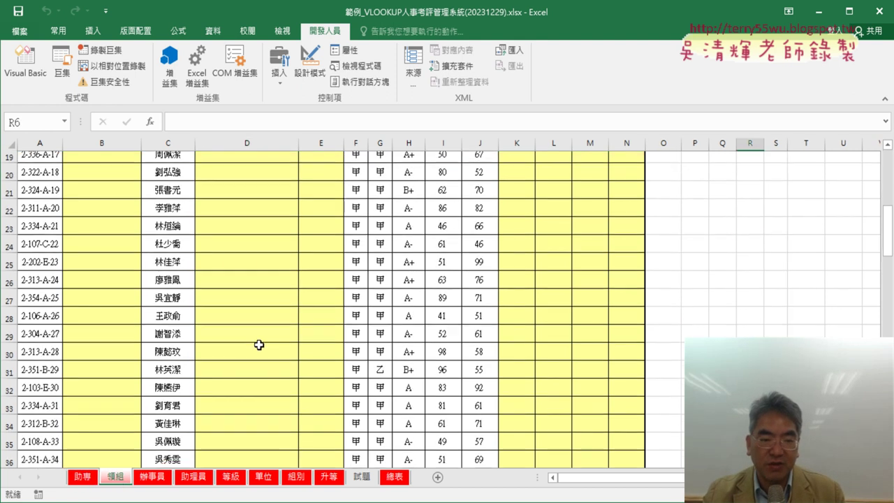
scroll(258, 343, "down", 5)
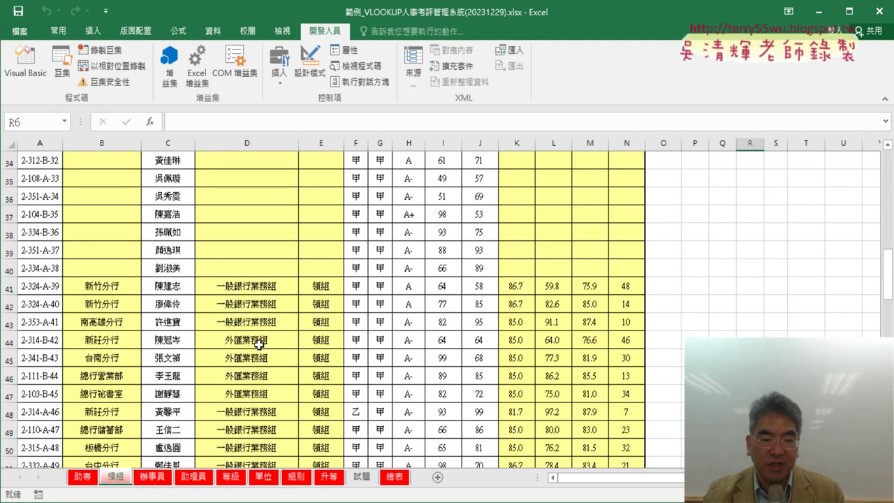
left_click(26, 63)
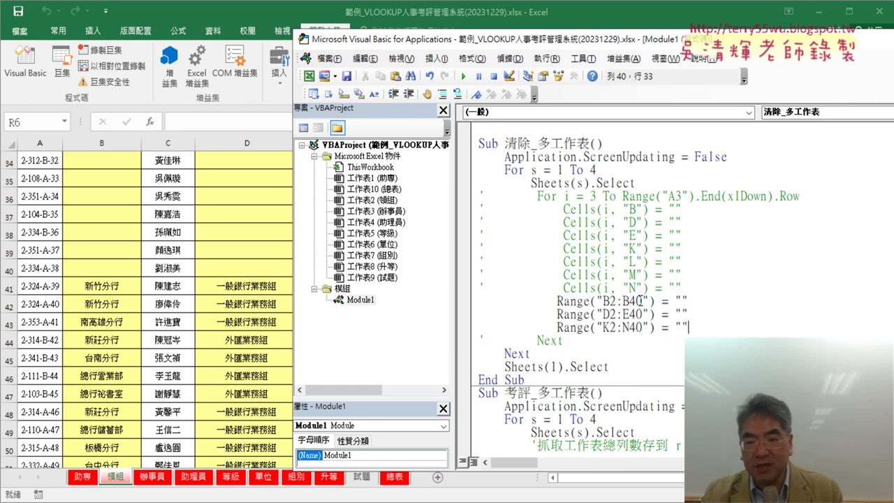
After Sheets(s).Select, add r = Range("A3").End(xlDown).Row, copying the expression from the For line.
left_click_drag(641, 301, 628, 301)
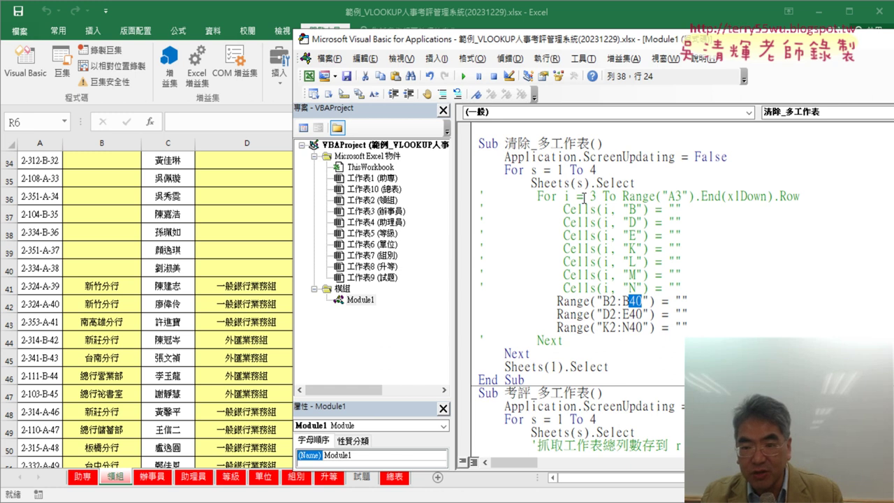
left_click_drag(622, 197, 801, 197)
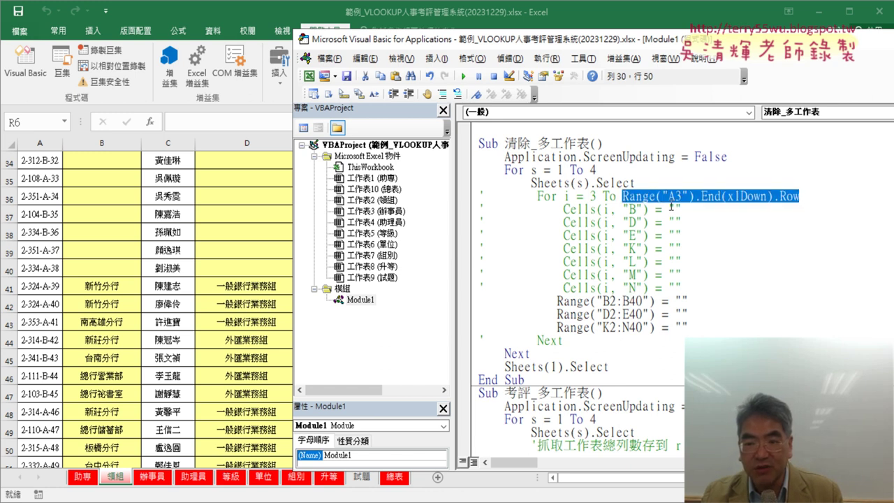
left_click(646, 183)
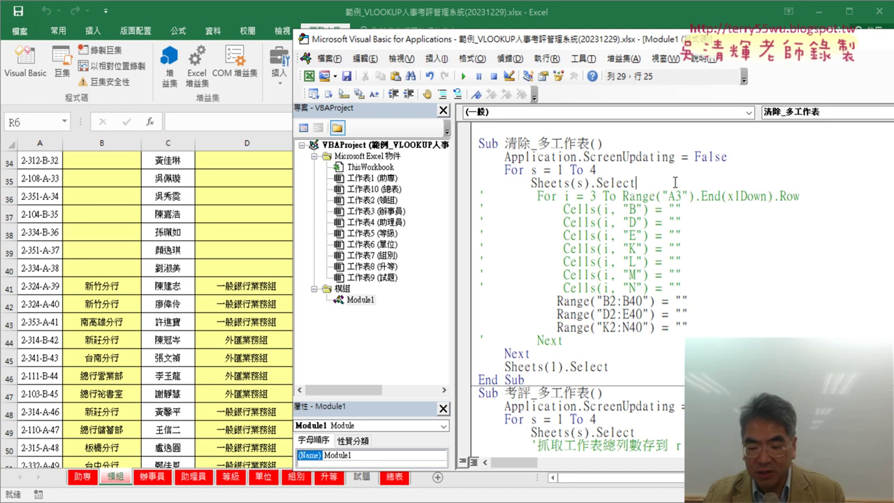
key("Return")
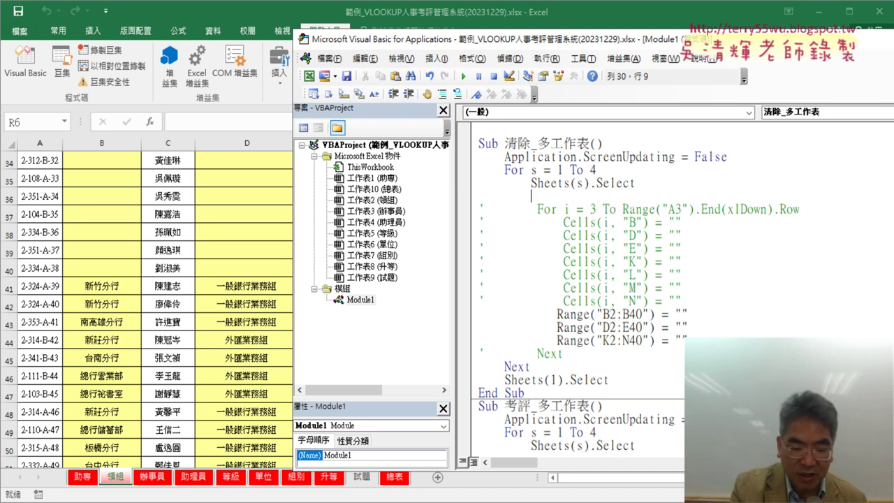
type("r")
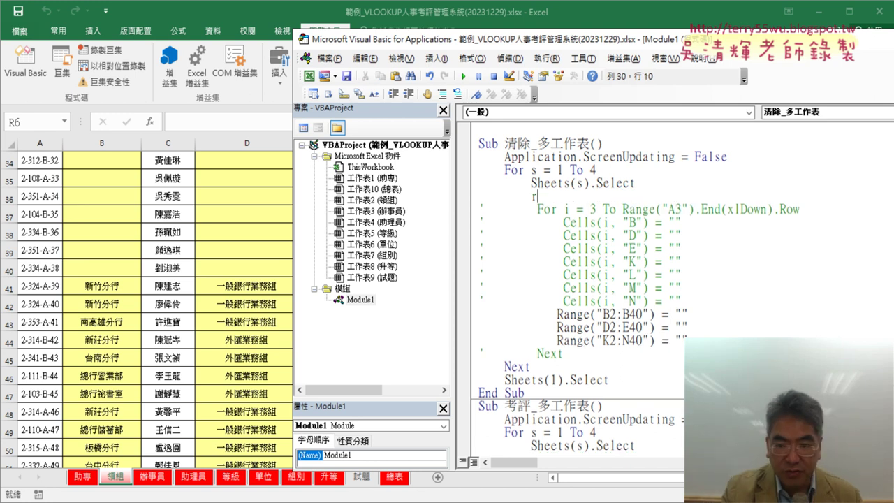
type("=")
left_click(365, 338)
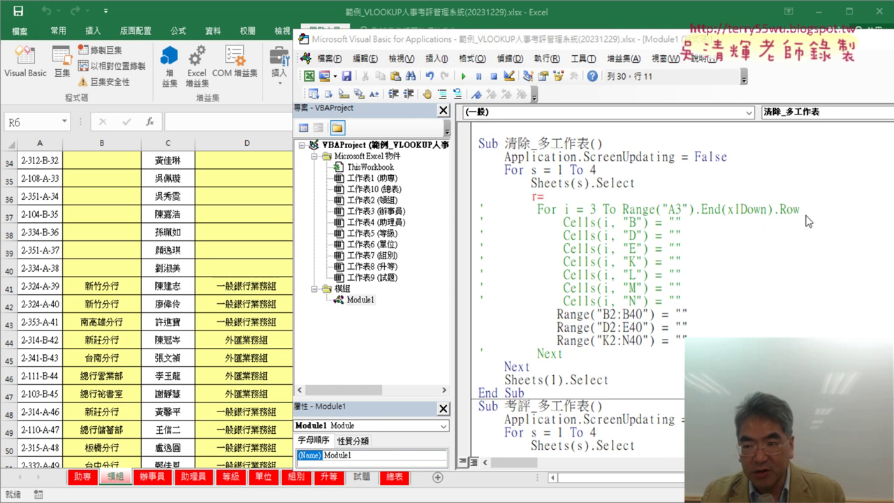
left_click(432, 311)
left_click_drag(800, 209, 629, 208)
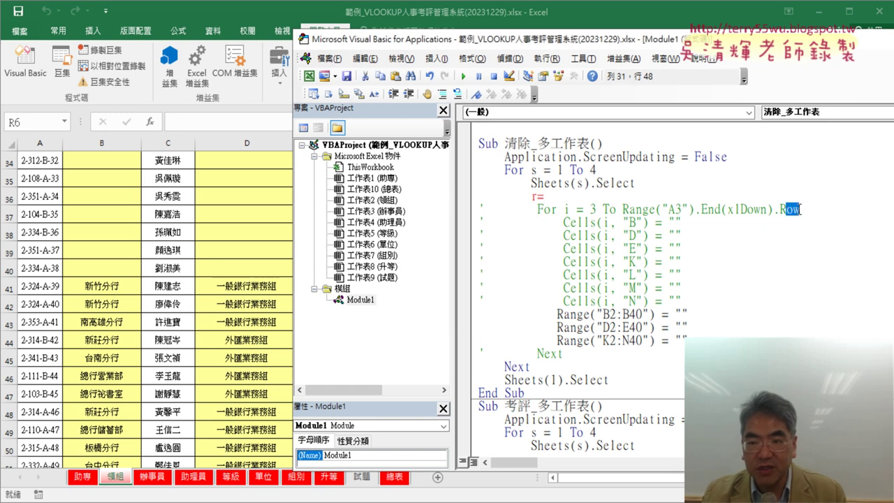
key("ctrl+c")
left_click(573, 196)
key("ctrl+v")
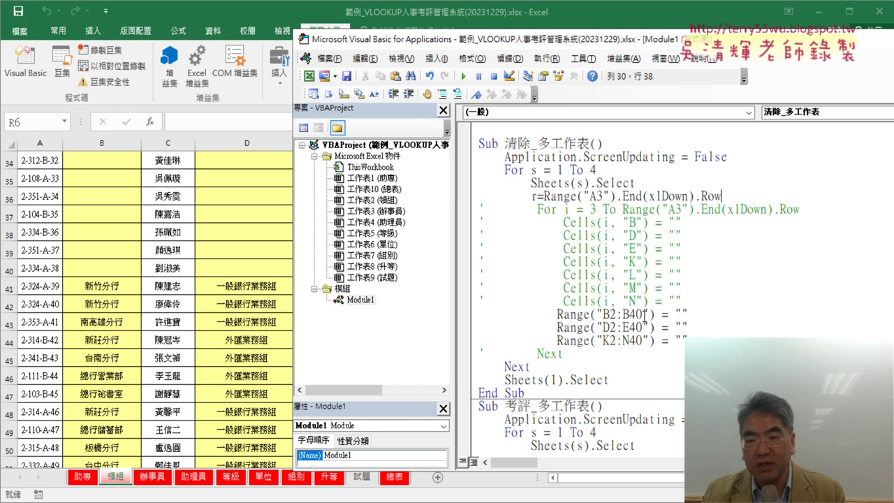
left_click(556, 222)
double_click(540, 197)
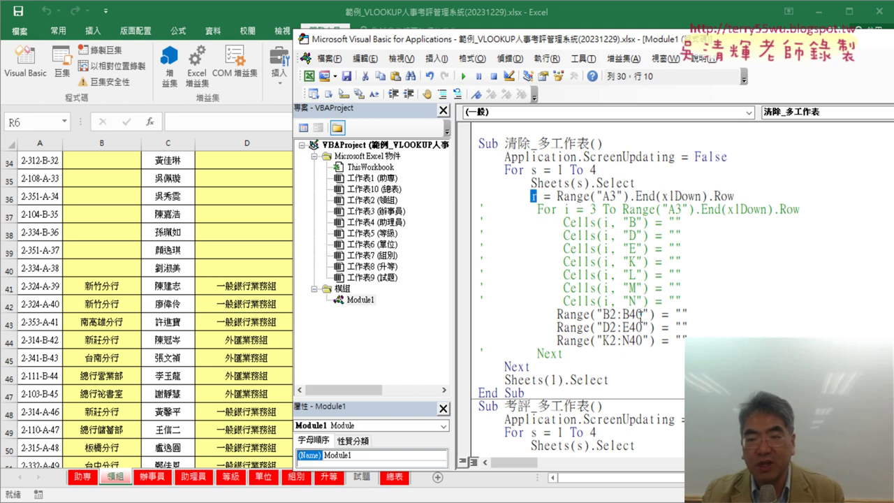
Replace the fixed 40 in the B range so it reads Range("B2:B" & r).
left_click_drag(640, 313, 634, 313)
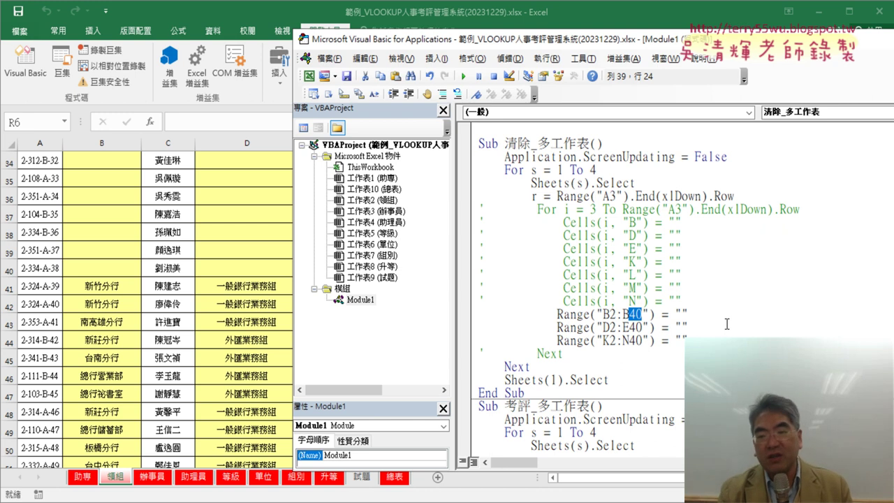
left_click(643, 315)
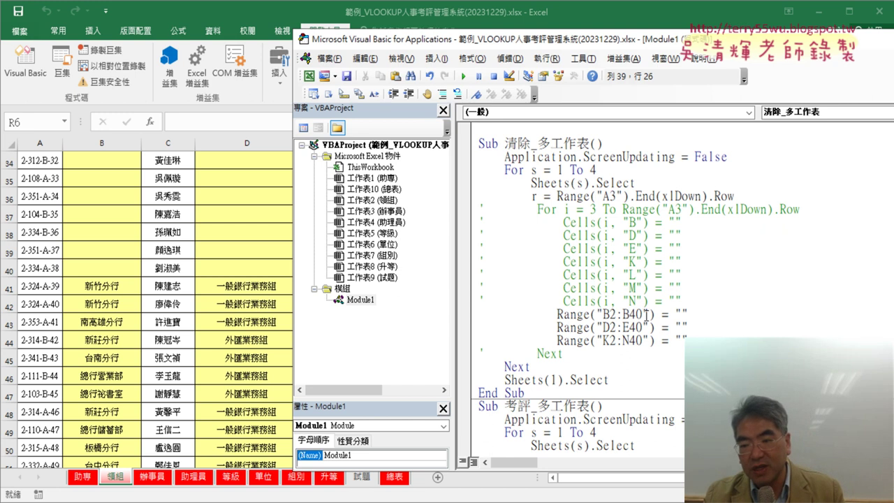
left_click_drag(643, 314, 650, 314)
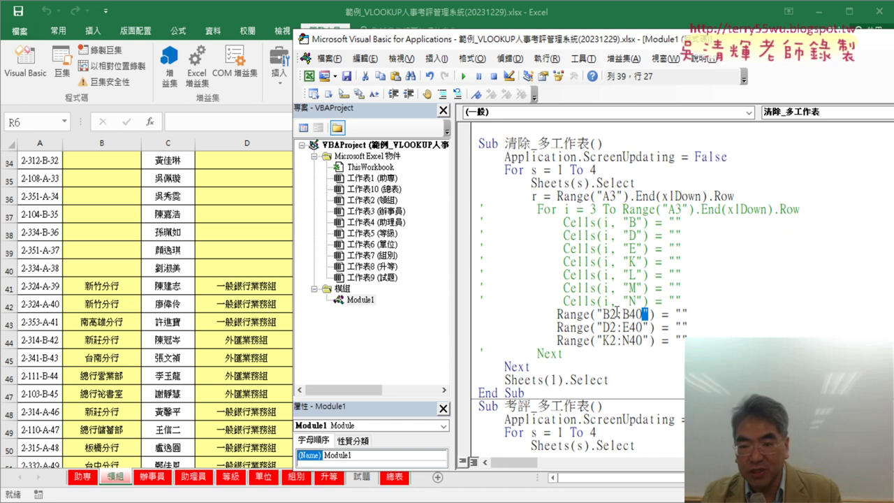
left_click_drag(628, 314, 640, 314)
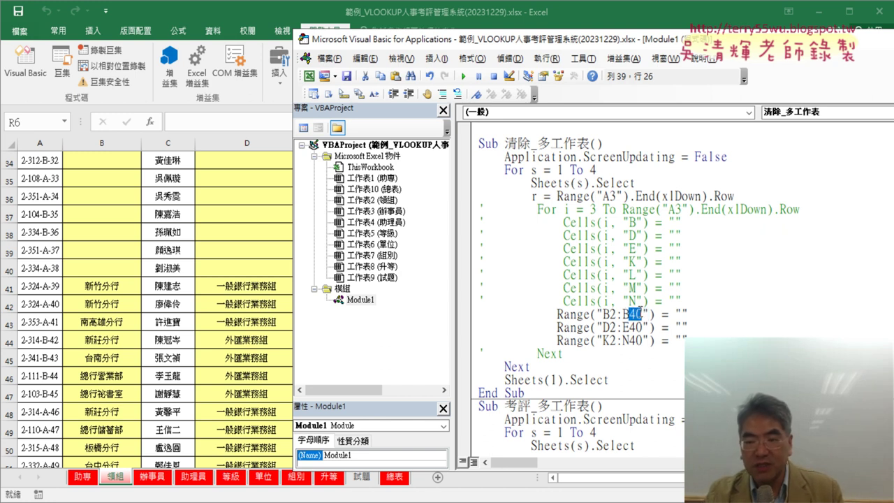
key("Delete")
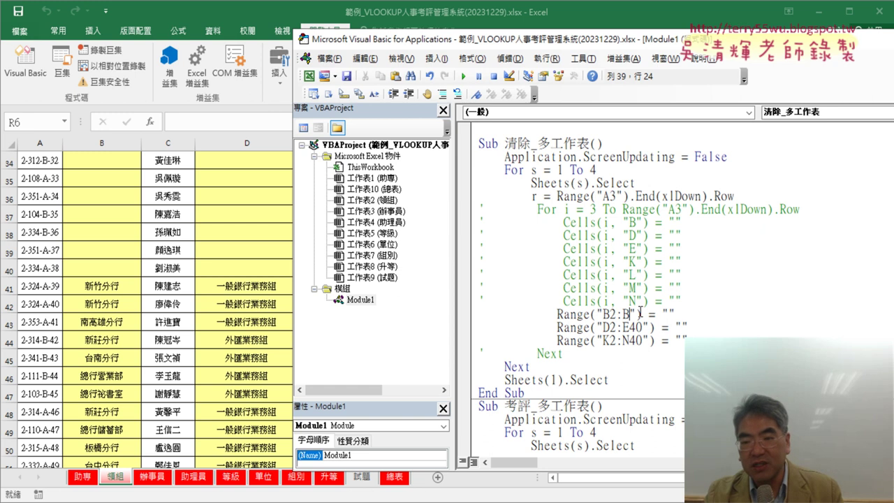
key("Right")
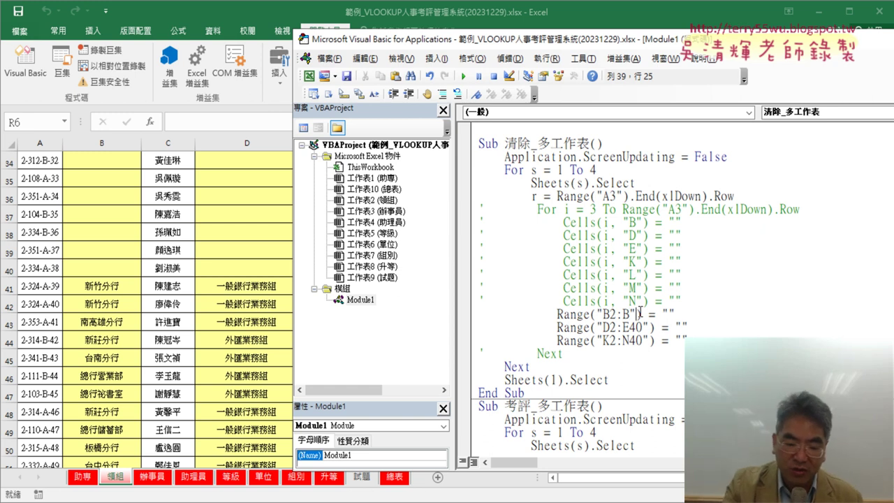
type("&")
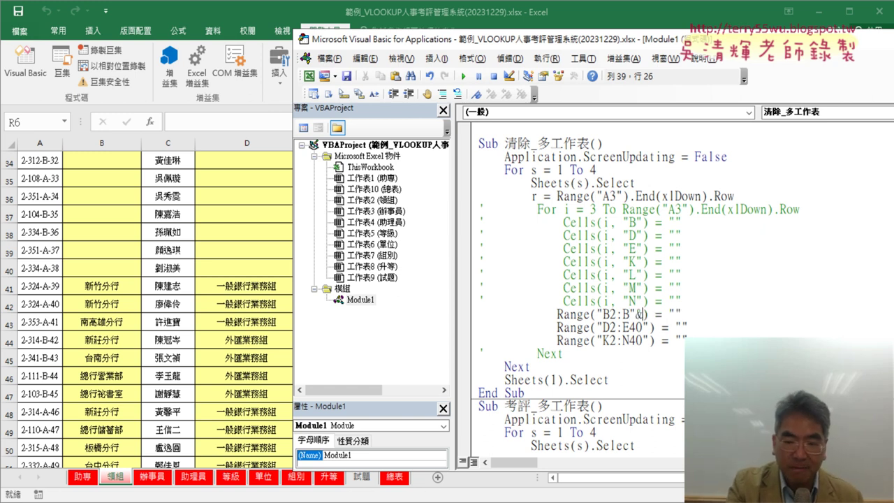
type("r")
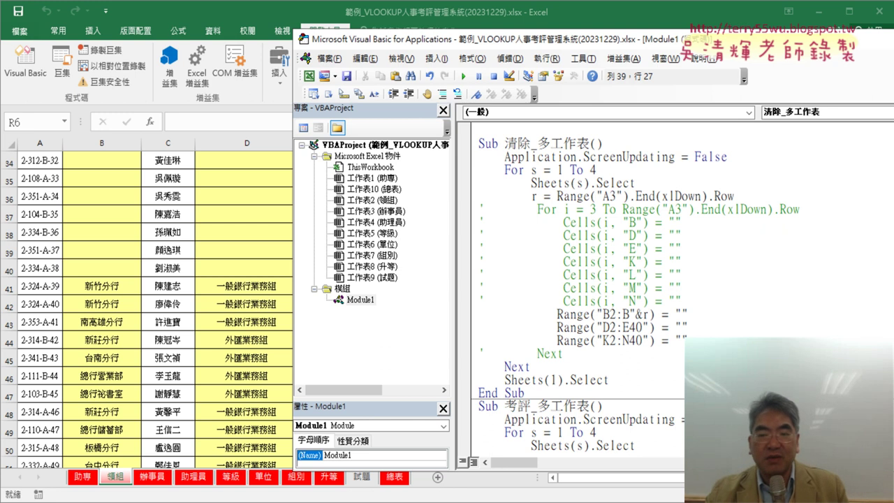
left_click(650, 364)
mouse_move(661, 314)
left_mouse_down()
mouse_move(631, 314)
mouse_move(642, 315)
mouse_move(628, 327)
left_mouse_up()
Likewise make the D2:E and K2:N ranges end at row r instead of 40.
left_click(636, 327)
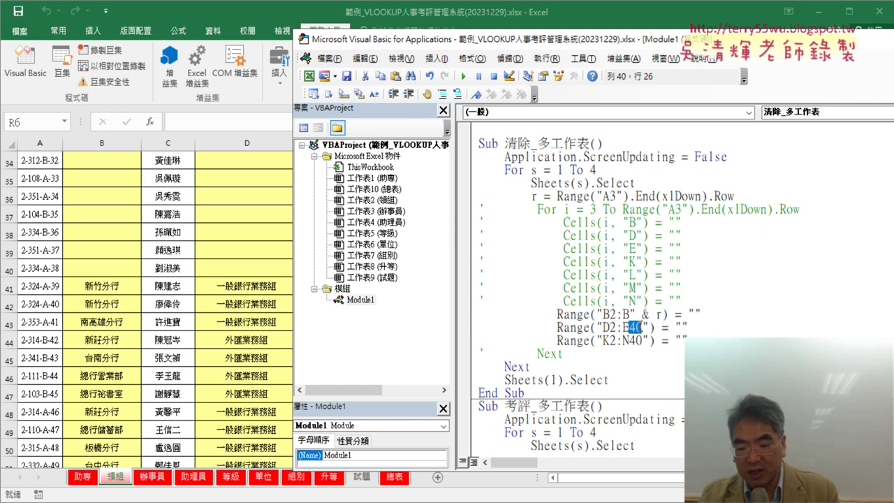
key("Delete")
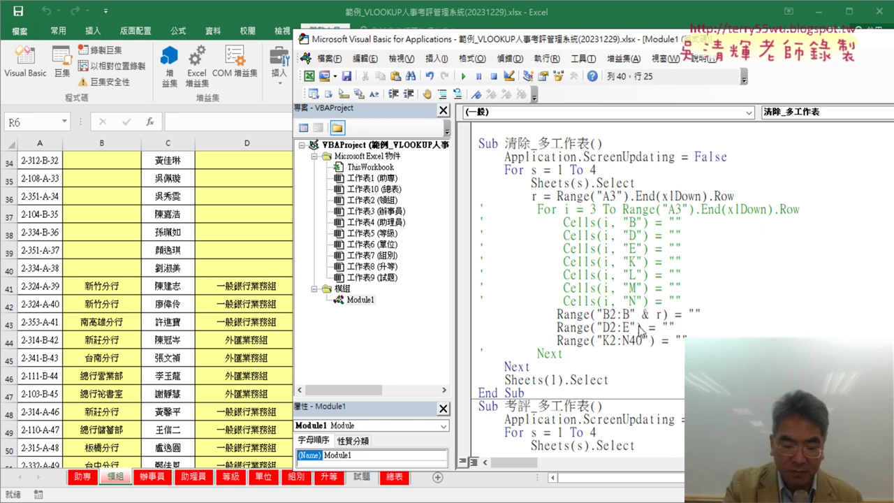
type("&r")
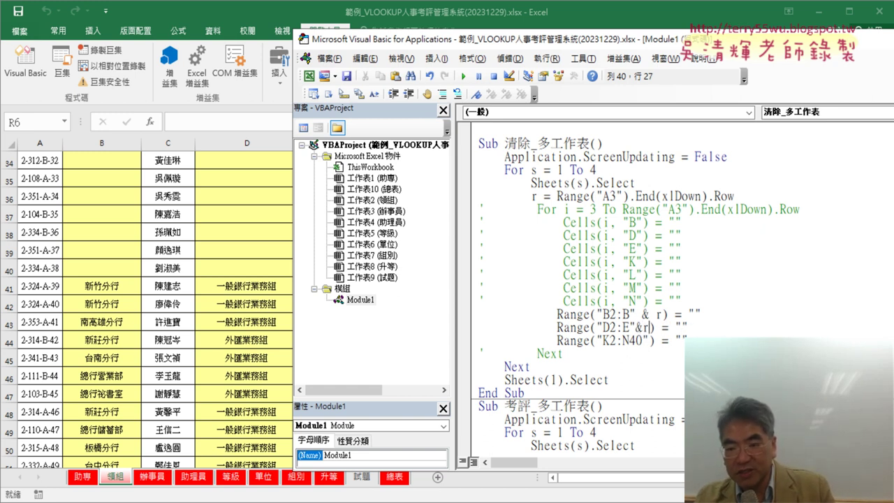
left_click_drag(642, 340, 633, 340)
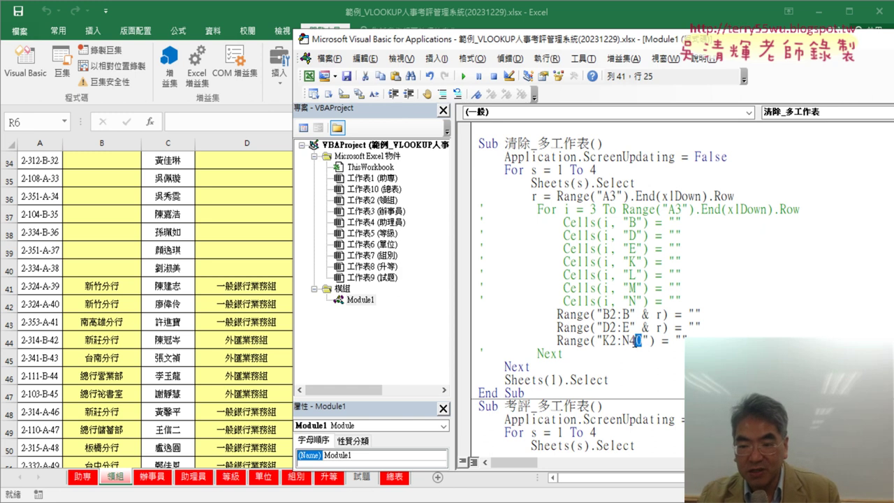
key("BackSpace")
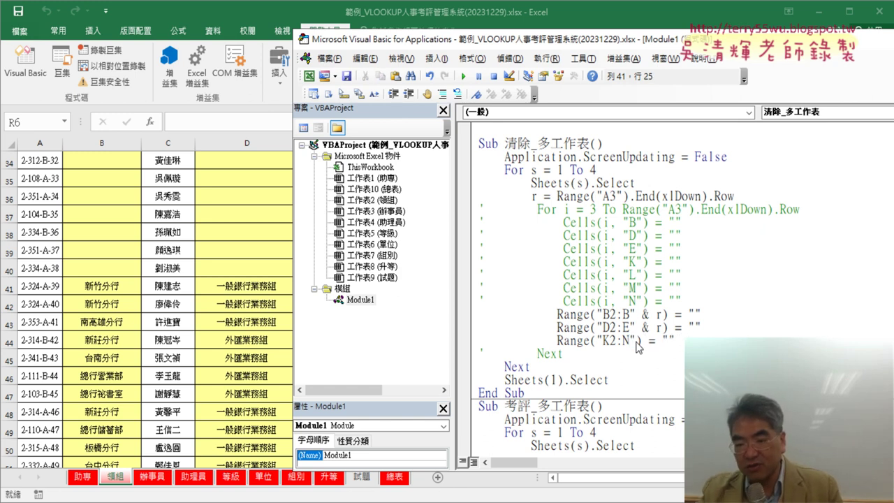
type("&")
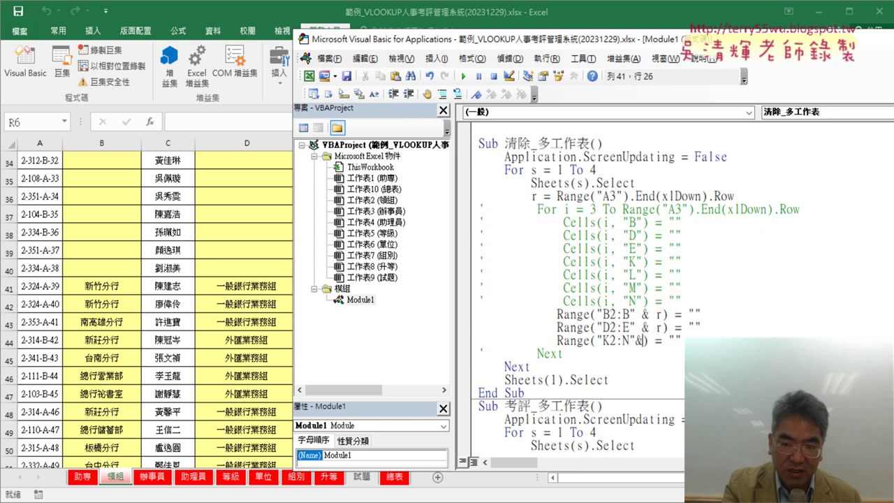
key("BackSpace")
type("\" & r")
key("Delete")
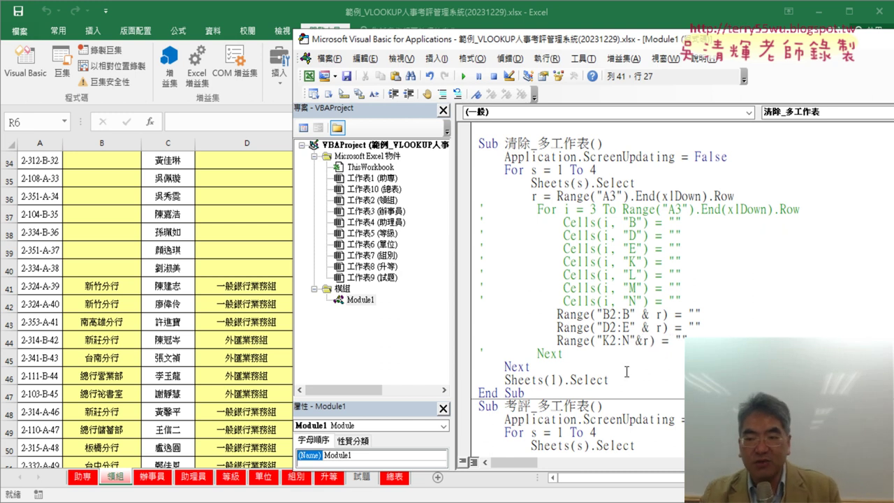
left_click(525, 393)
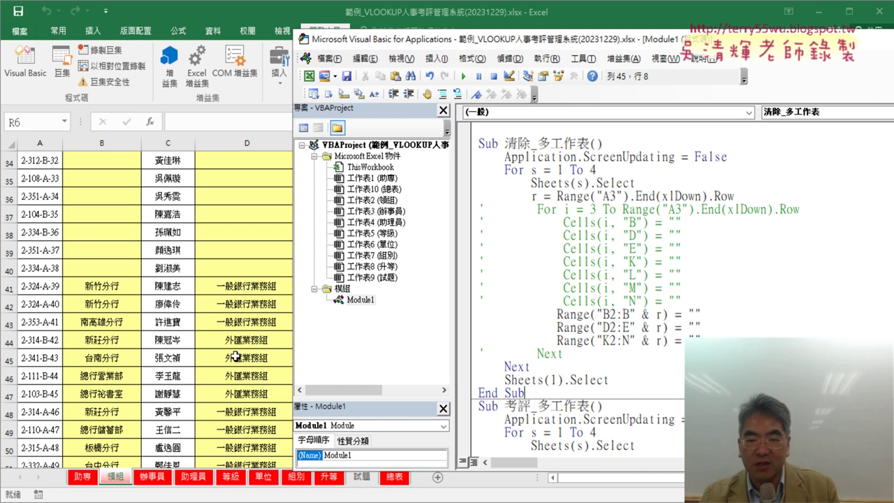
Uncomment and then re-comment the old For i cell-by-cell clearing loop so it stays disabled.
left_click_drag(722, 333, 475, 314)
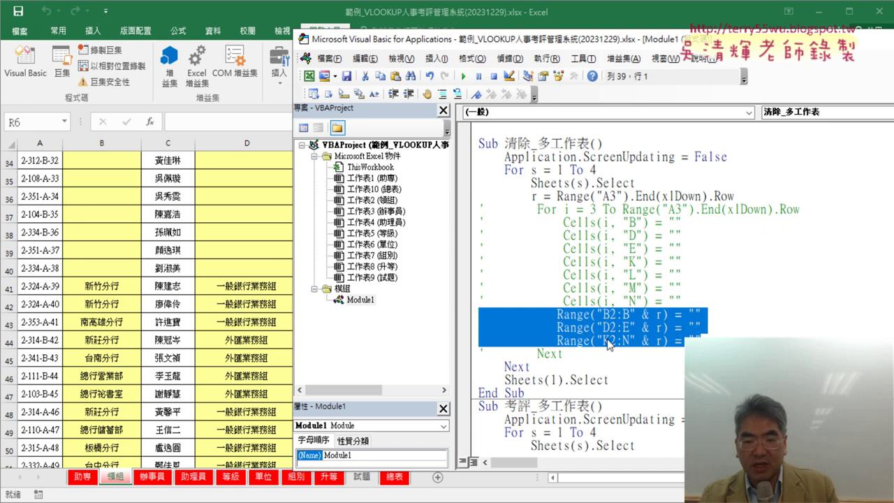
left_click_drag(683, 301, 473, 208)
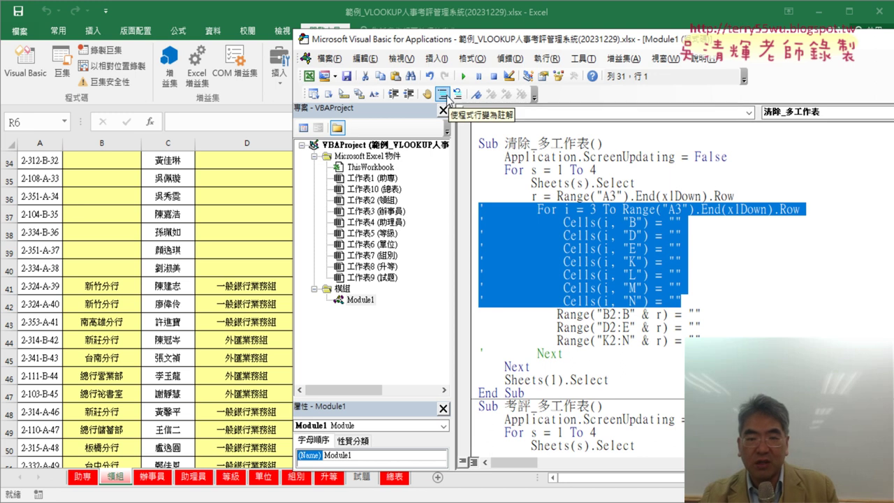
right_click(492, 73)
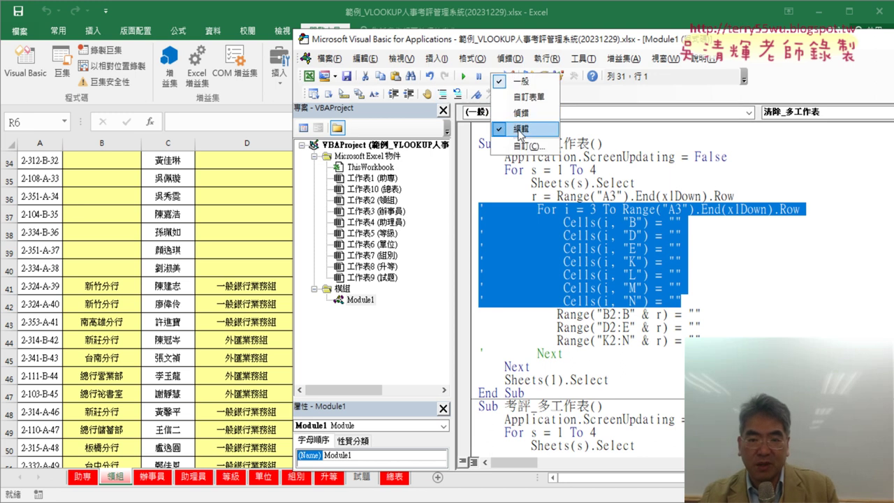
left_click(616, 90)
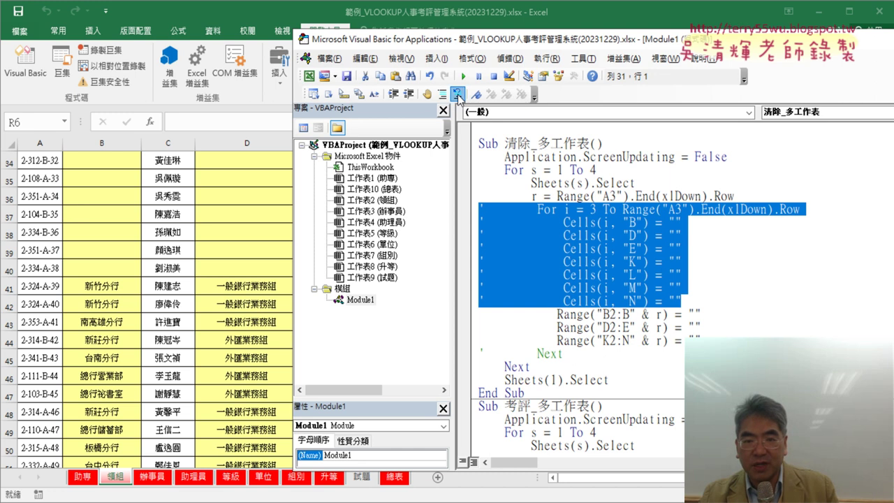
left_click(458, 95)
left_click_drag(693, 299, 475, 210)
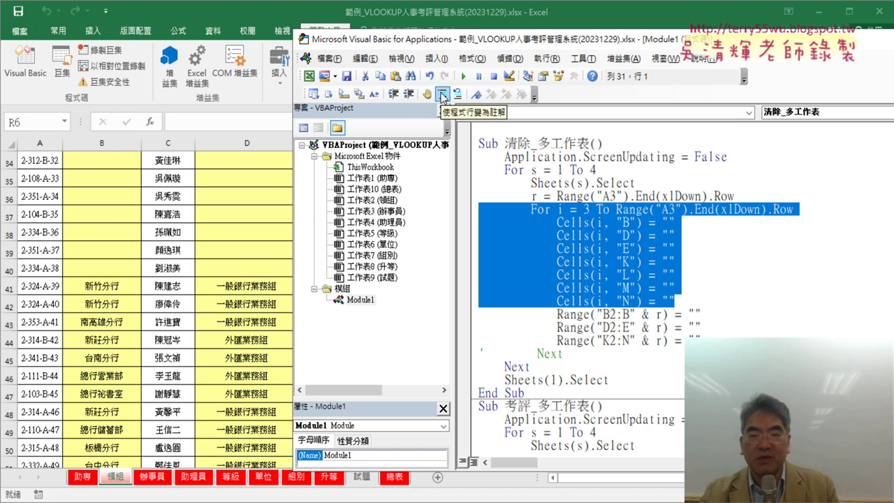
left_click(441, 96)
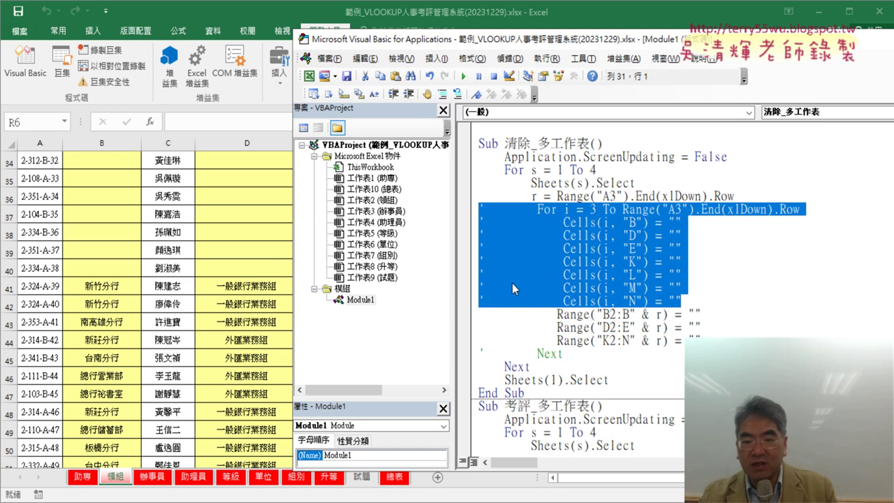
Drop the code selection and go back to the workbook's 助專 sheet in Excel.
left_click_drag(571, 354, 478, 352)
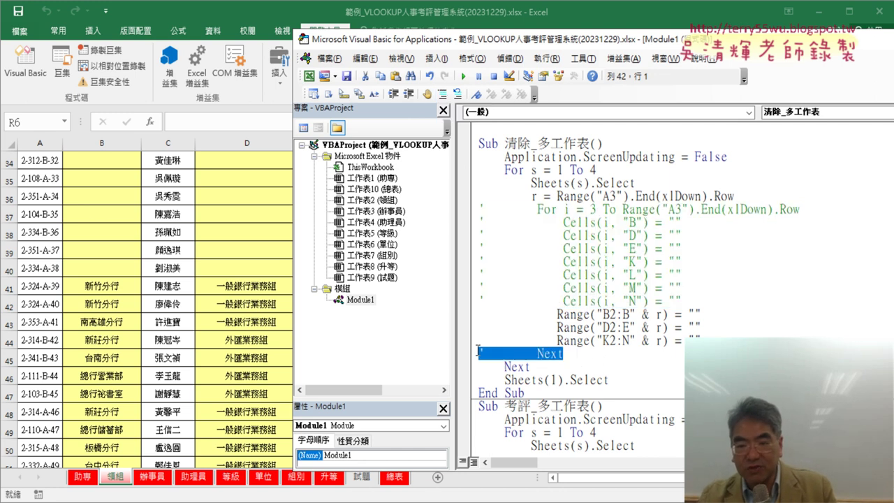
left_click(551, 340)
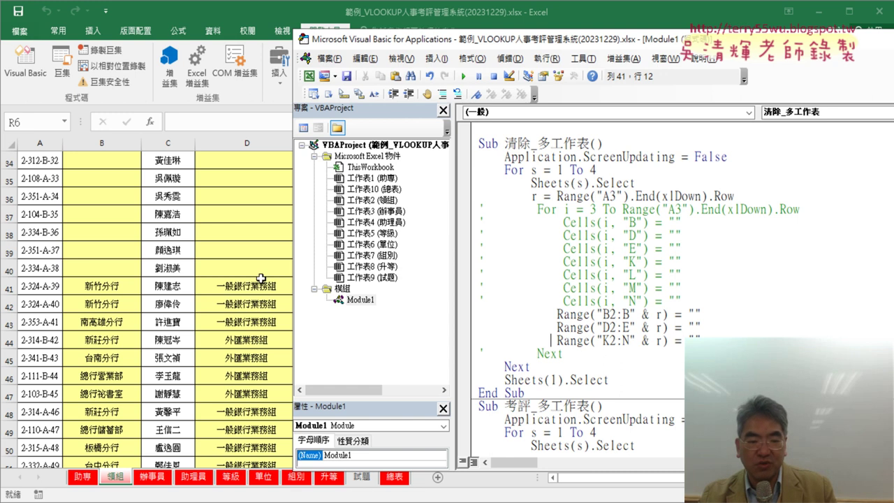
left_click(79, 481)
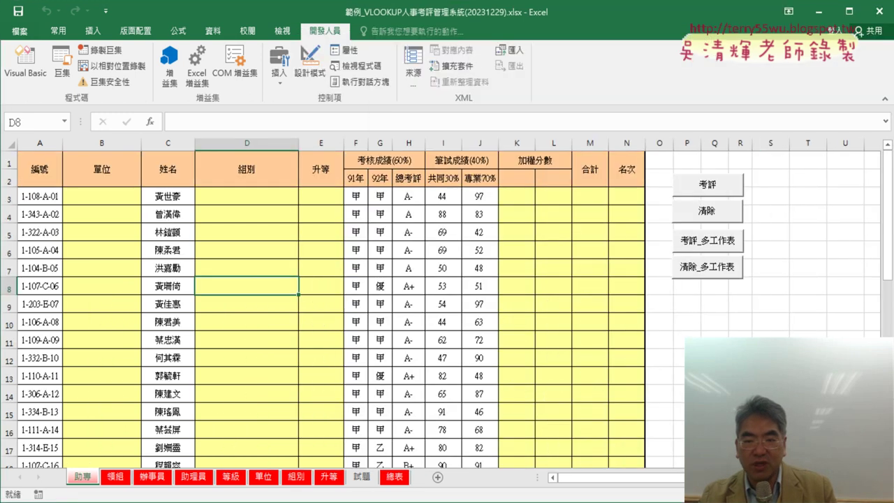
Alternate the 考評_多工作表 and 清除_多工作表 buttons five times, watching the score columns fill and empty.
left_click(708, 245)
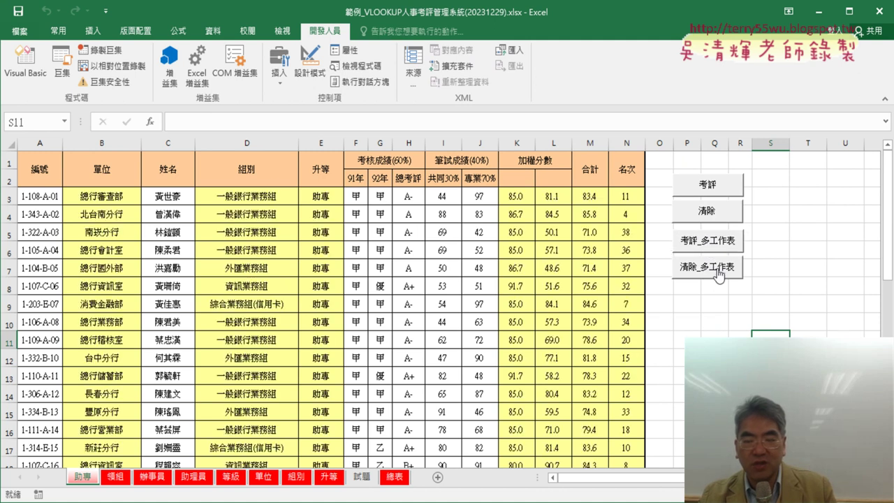
left_click(718, 272)
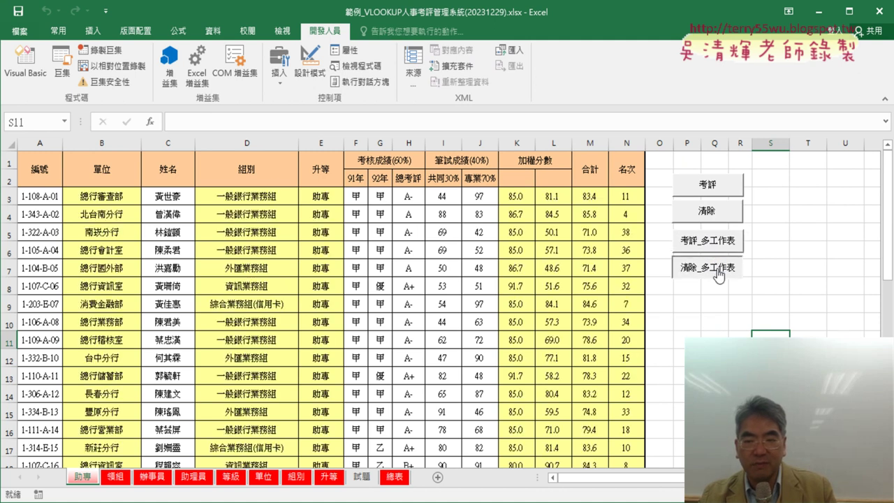
left_click(716, 240)
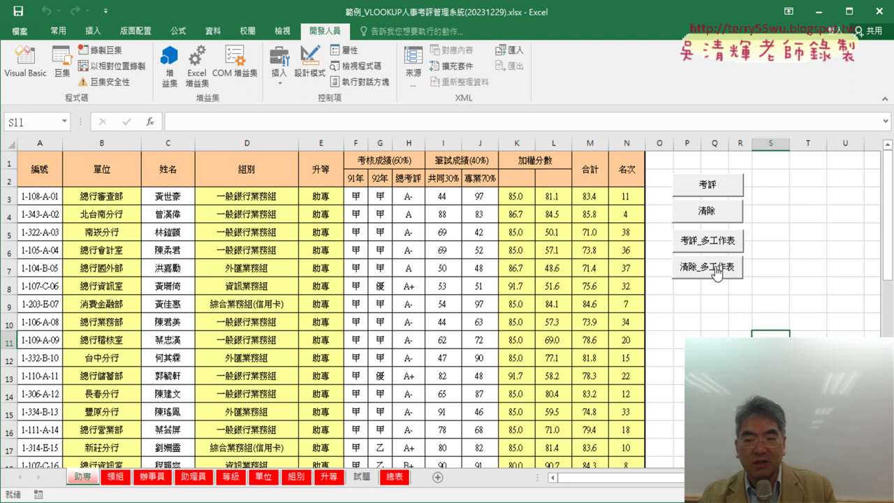
left_click(717, 271)
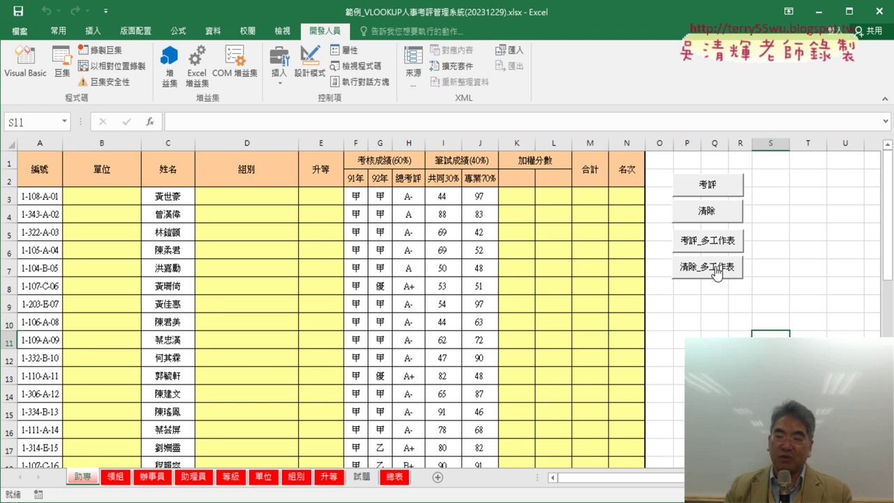
left_click(715, 252)
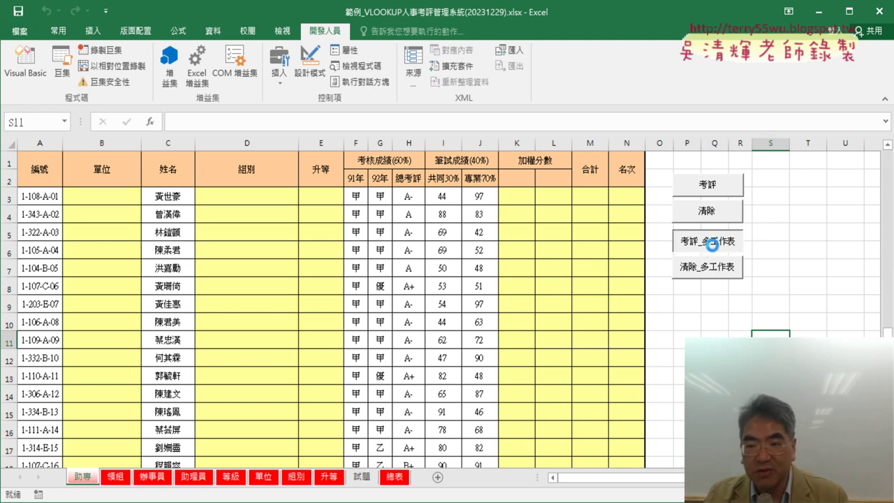
left_click(709, 274)
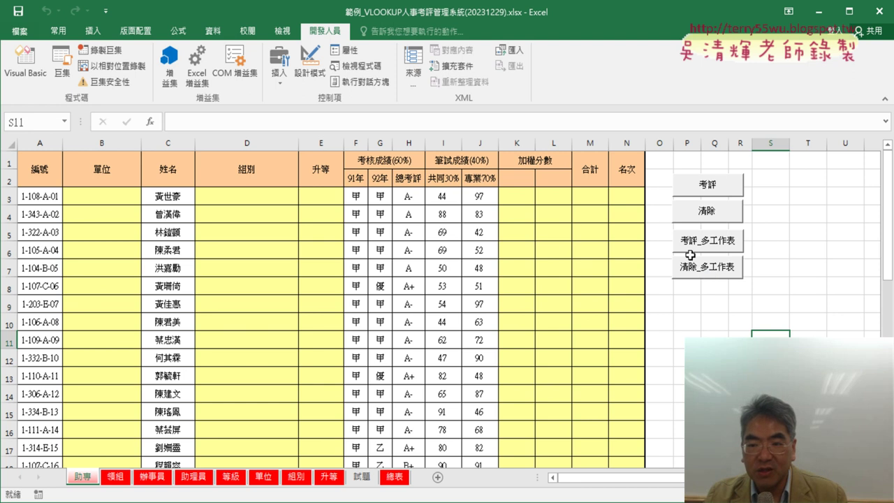
left_click(701, 242)
left_click(708, 271)
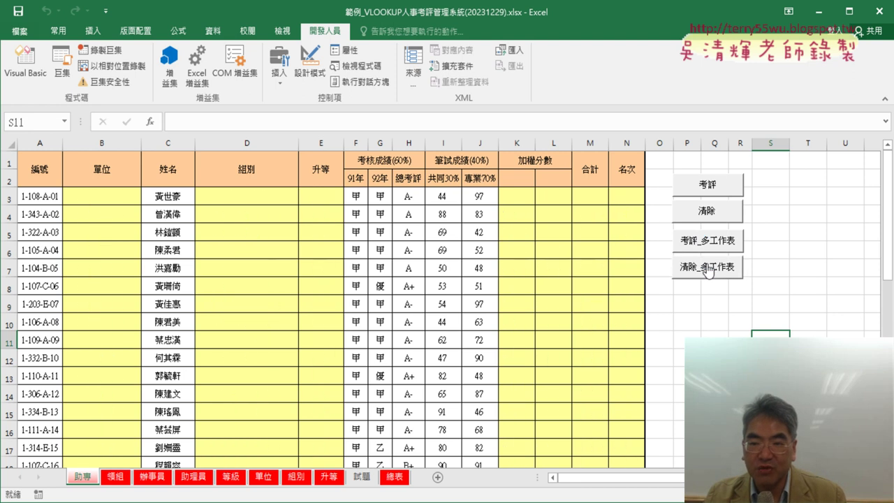
left_click(708, 244)
left_click(714, 273)
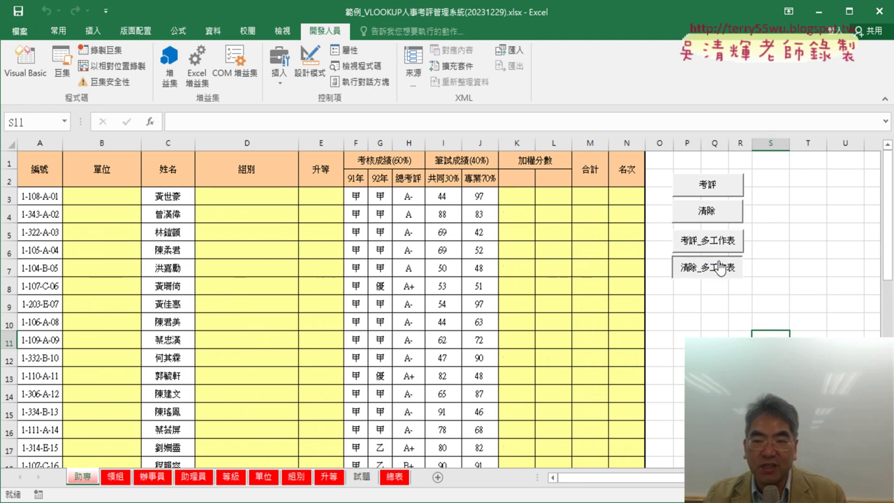
left_click(32, 63)
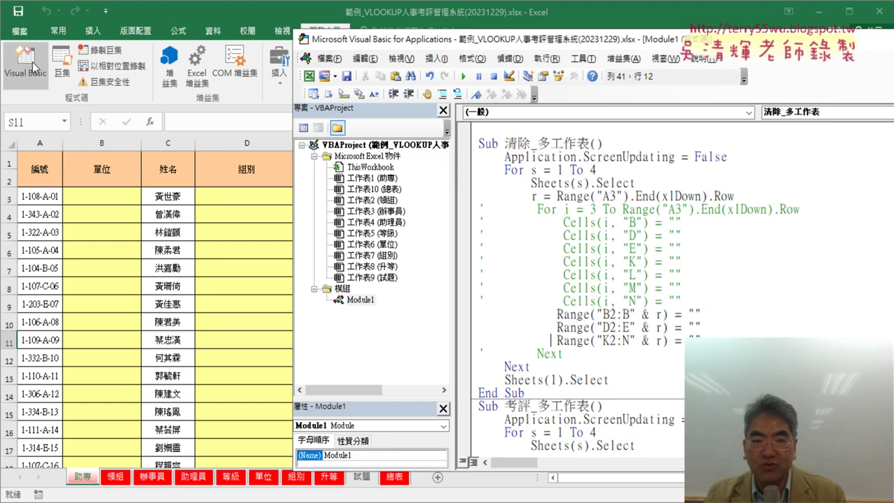
left_click_drag(701, 302, 462, 222)
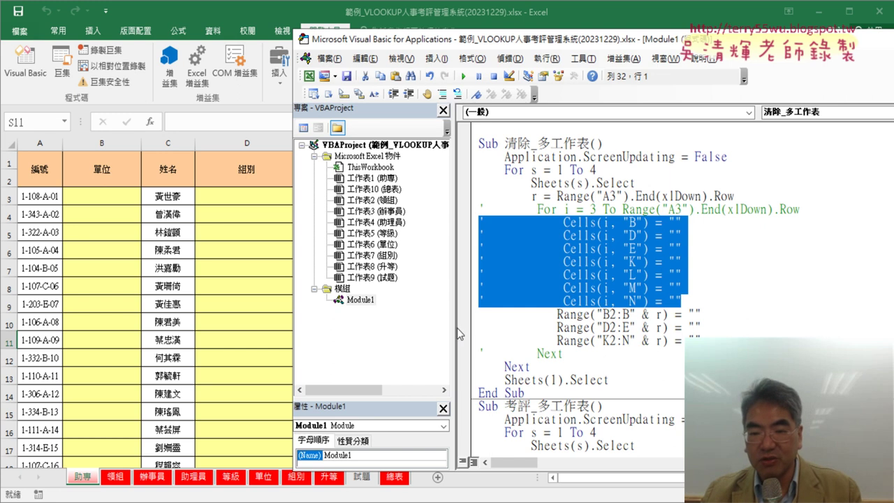
left_click_drag(427, 329, 427, 329)
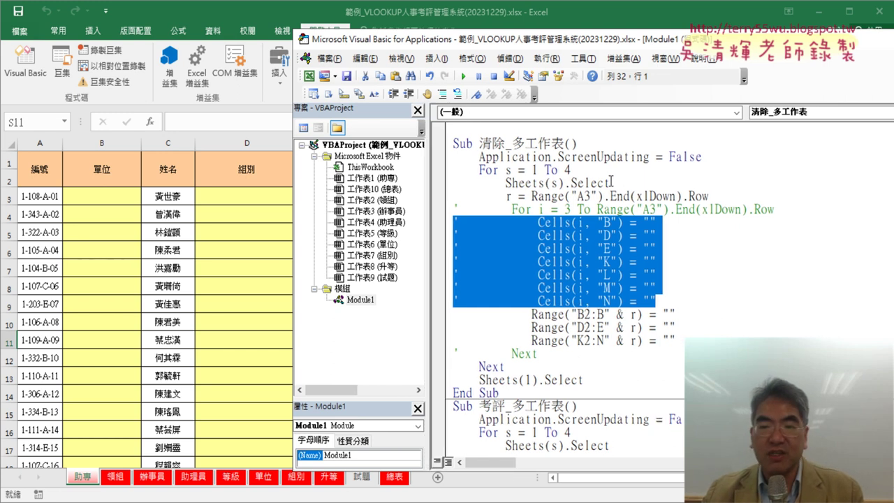
left_click_drag(610, 183, 504, 183)
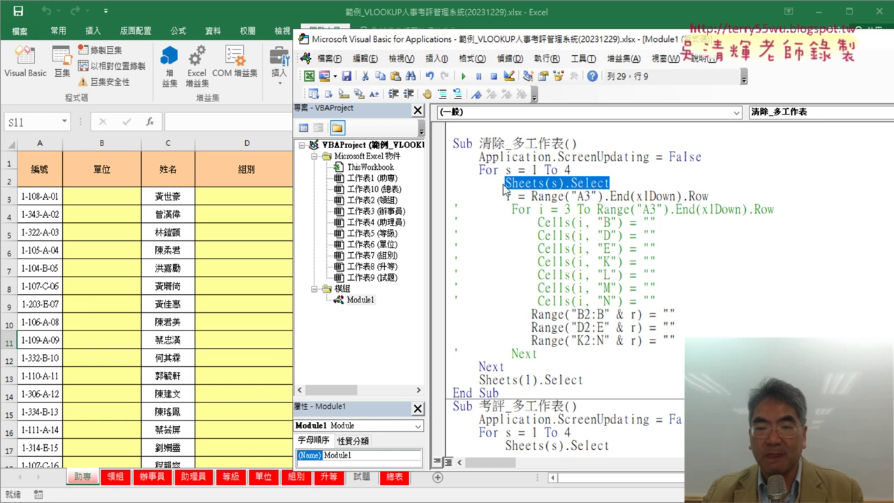
left_click_drag(685, 336, 445, 319)
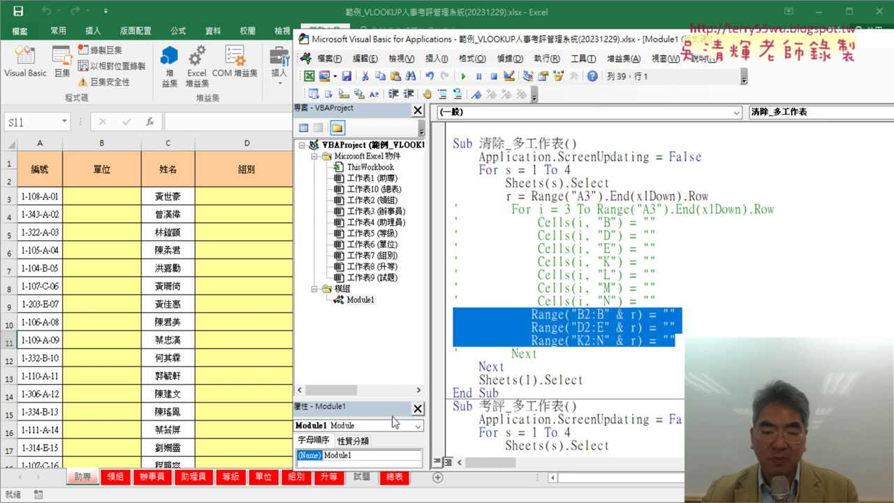
Switch to the Google Docs course notes and find the 清除_多工作表 section.
key("alt+Tab")
scroll(445, 295, "down", 2)
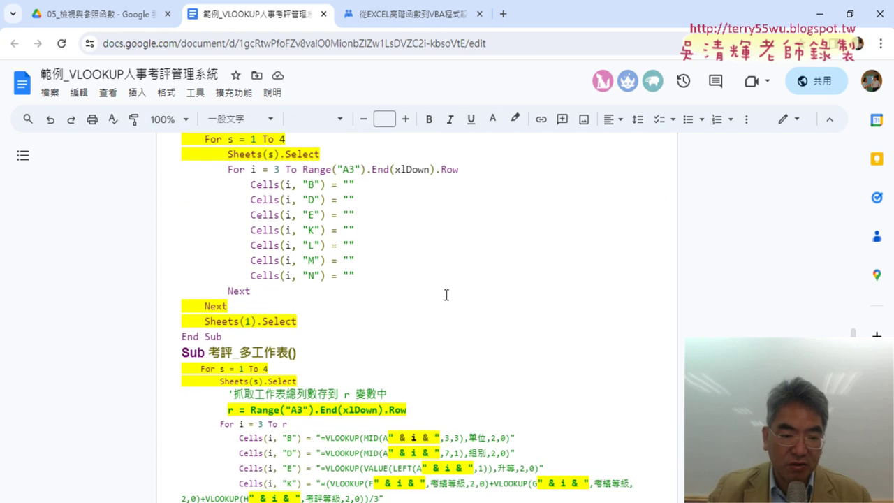
scroll(446, 295, "down", 1)
scroll(405, 290, "up", 1)
scroll(342, 266, "up", 6)
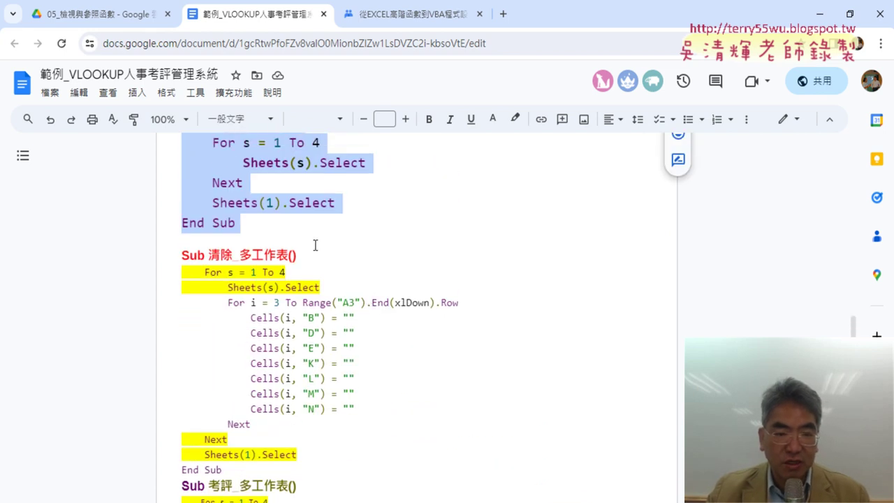
left_click(240, 254)
double_click(239, 254)
Highlight the 清除用Range物件以加快速度 heading and its r and three Range code lines.
scroll(405, 319, "down", 4)
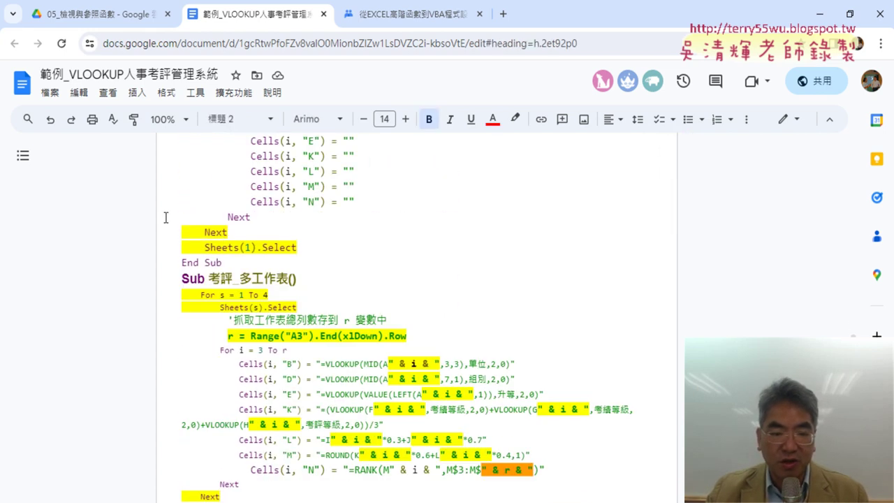
scroll(301, 261, "down", 1)
scroll(301, 260, "down", 2)
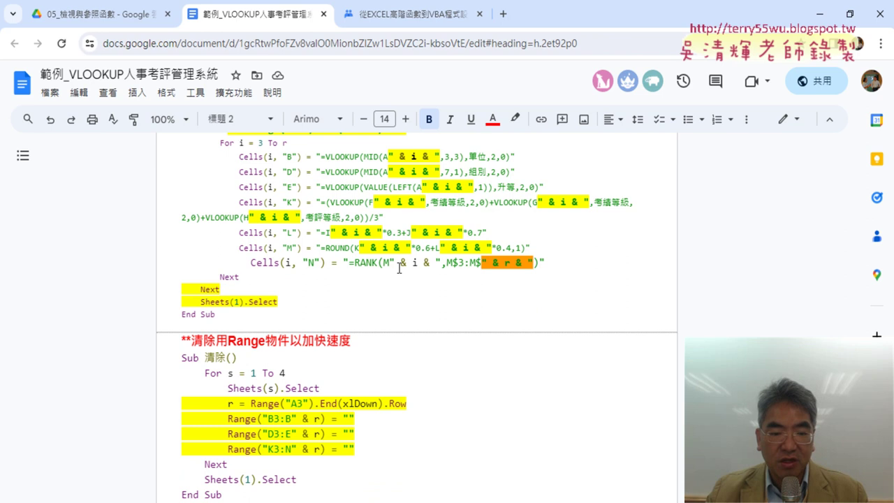
scroll(401, 270, "down", 2)
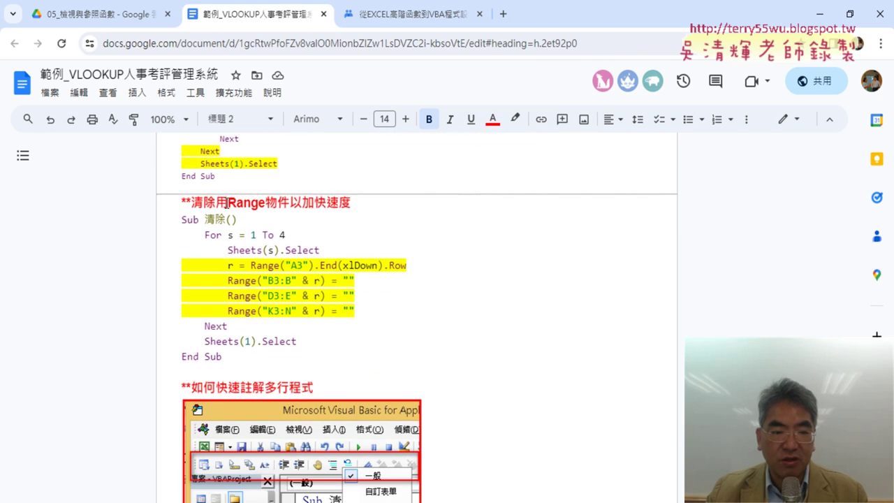
left_click_drag(227, 202, 291, 202)
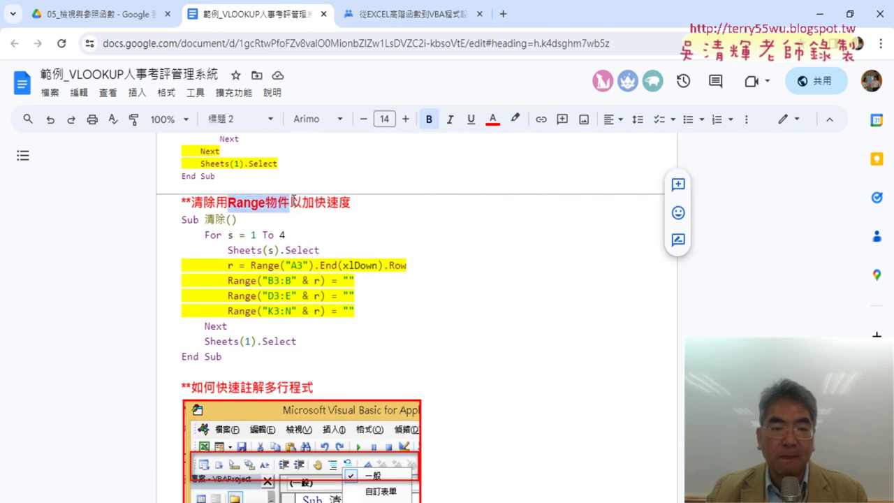
left_click_drag(359, 311, 166, 264)
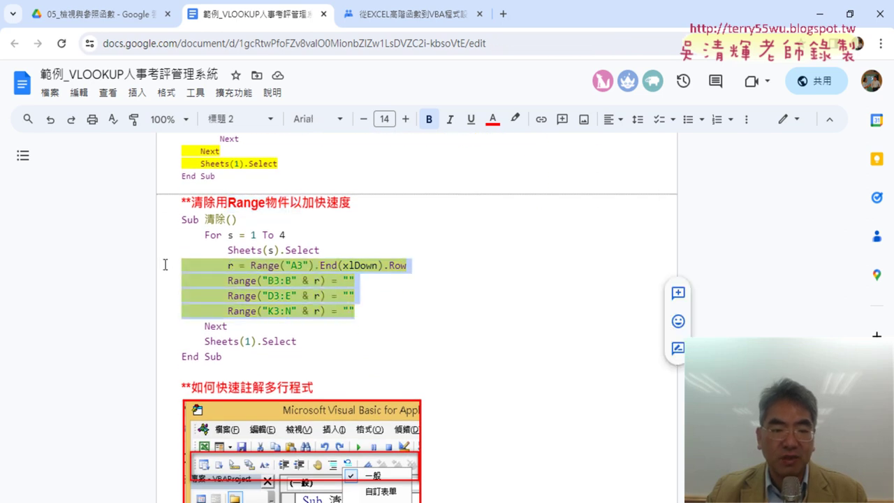